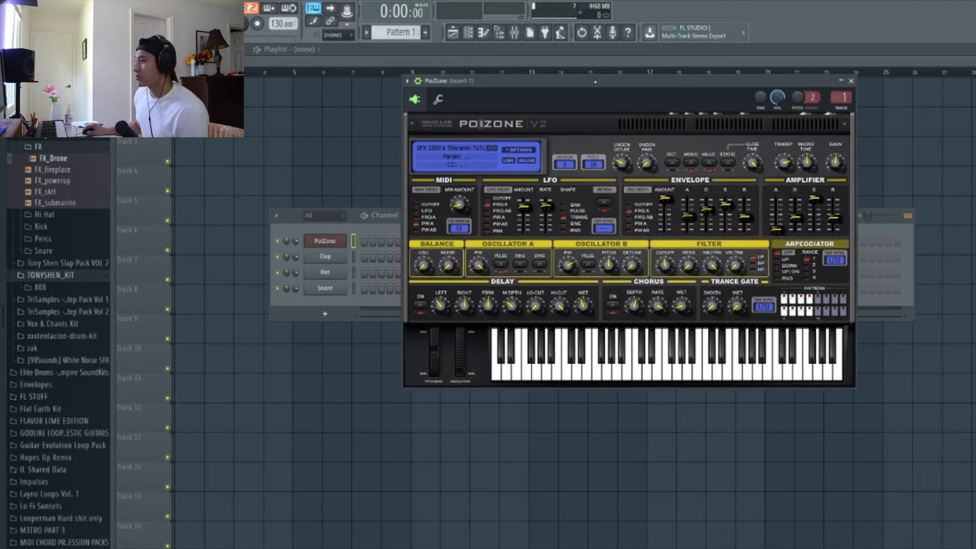
Move the PoiZone window clear of the channel rack and look through the plugins available to replace the PoiZone channel.
drag(595, 82, 611, 104)
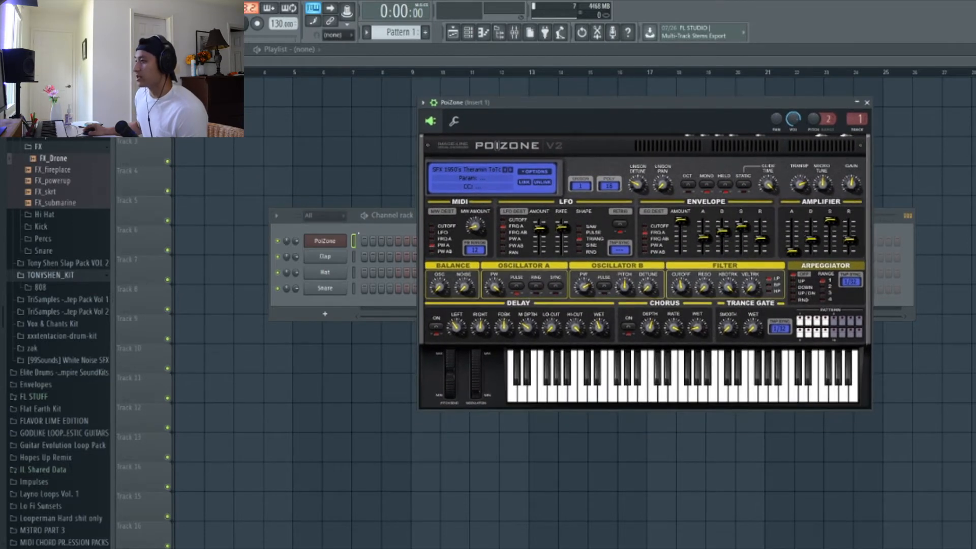
click(322, 246)
click(321, 243)
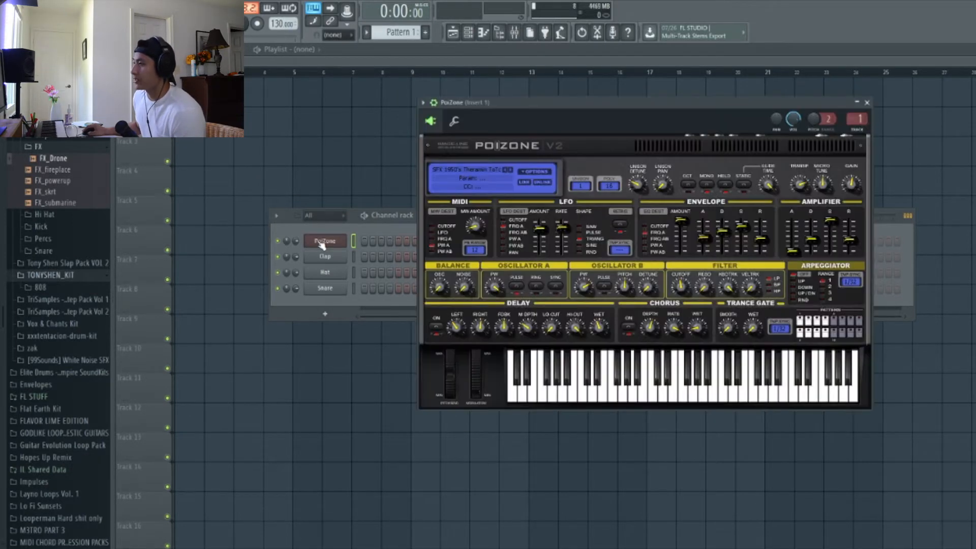
right_click(316, 243)
mouse_move(383, 294)
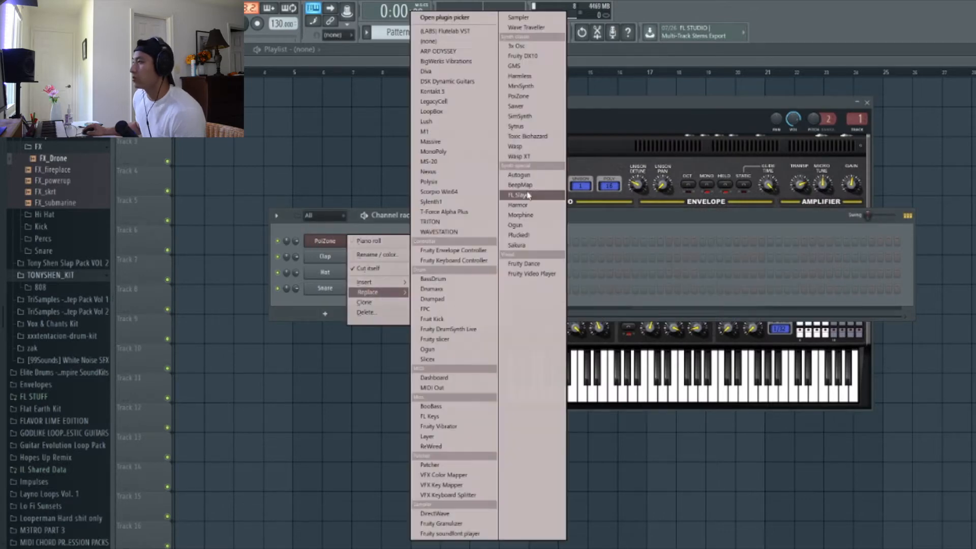
click(548, 99)
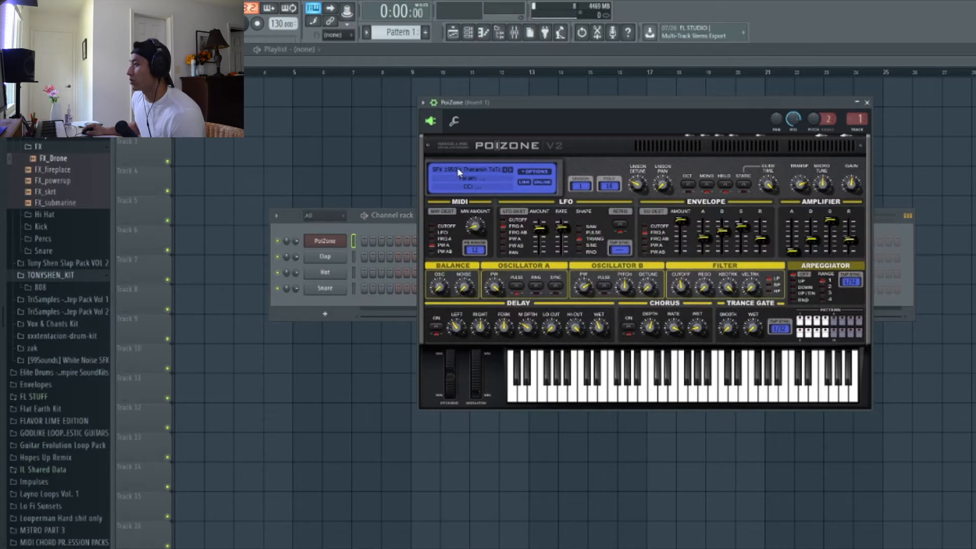
Check PoiZone's presets library for the SFX 1950's Theramin ToTc preset, and close and reopen the plugin window.
click(457, 167)
scroll(678, 267, up, 1)
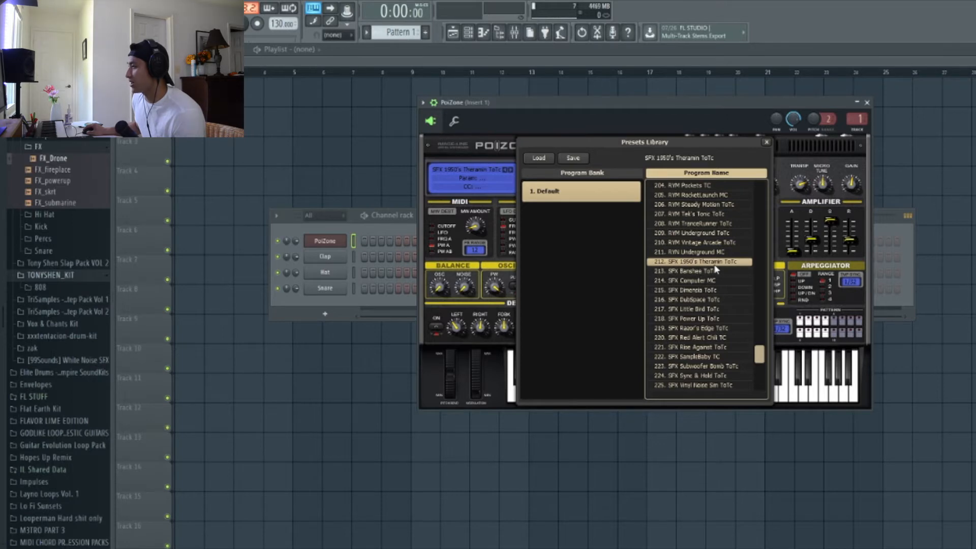
click(766, 144)
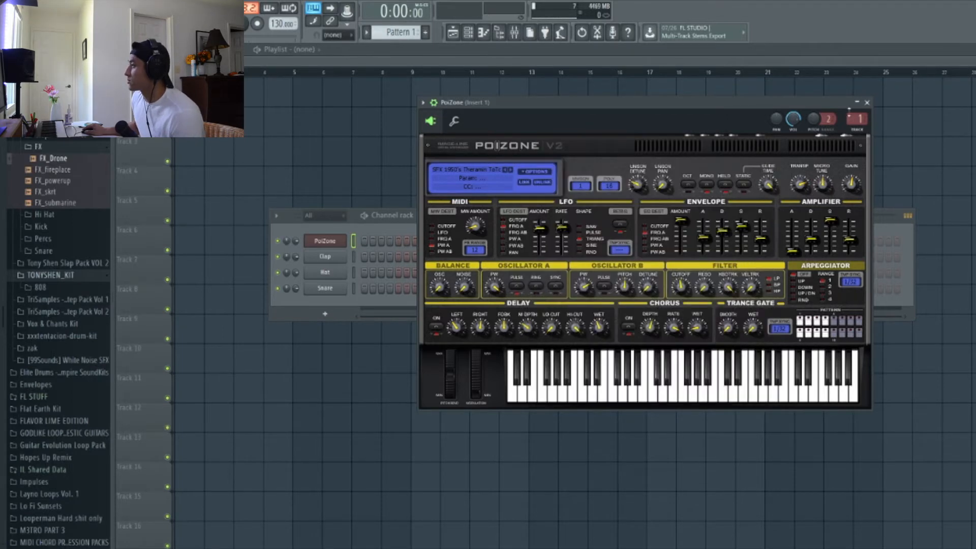
click(867, 102)
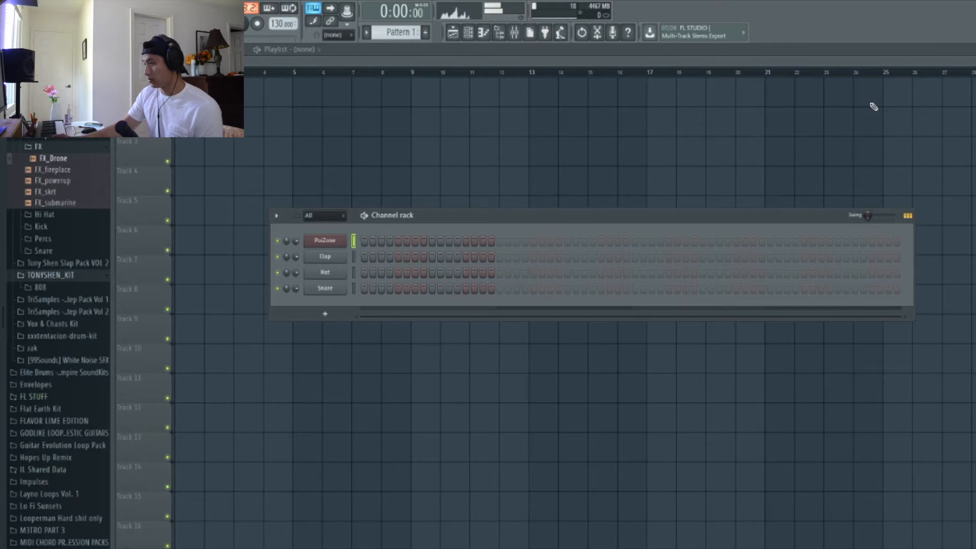
click(325, 242)
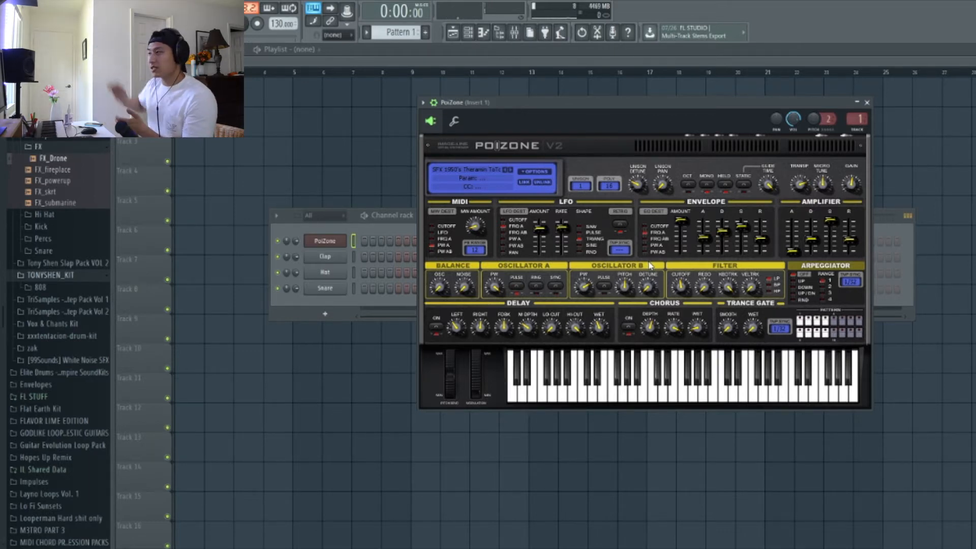
Open the piano roll for the PoiZone channel, set the project tempo to 132 BPM and briefly play the pattern.
click(502, 34)
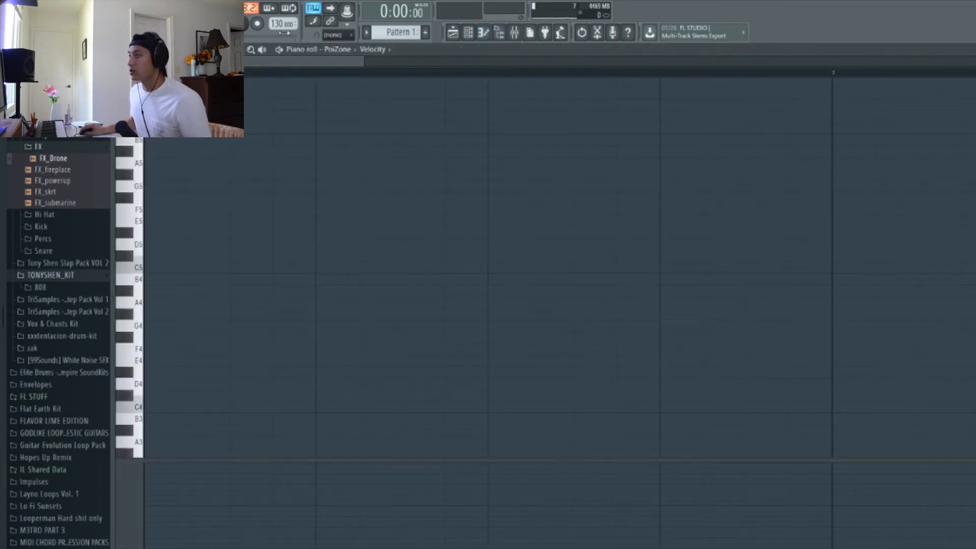
drag(277, 24, 278, 28)
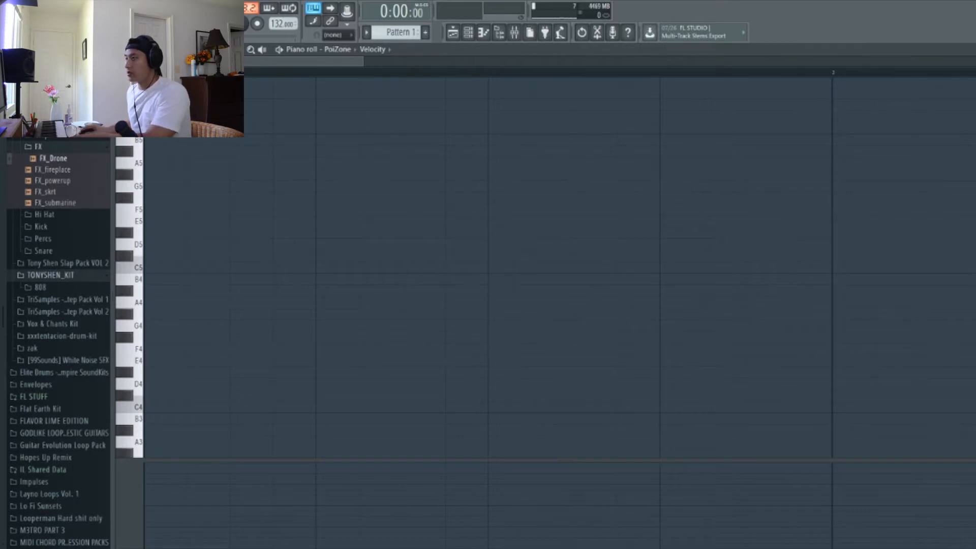
key(space)
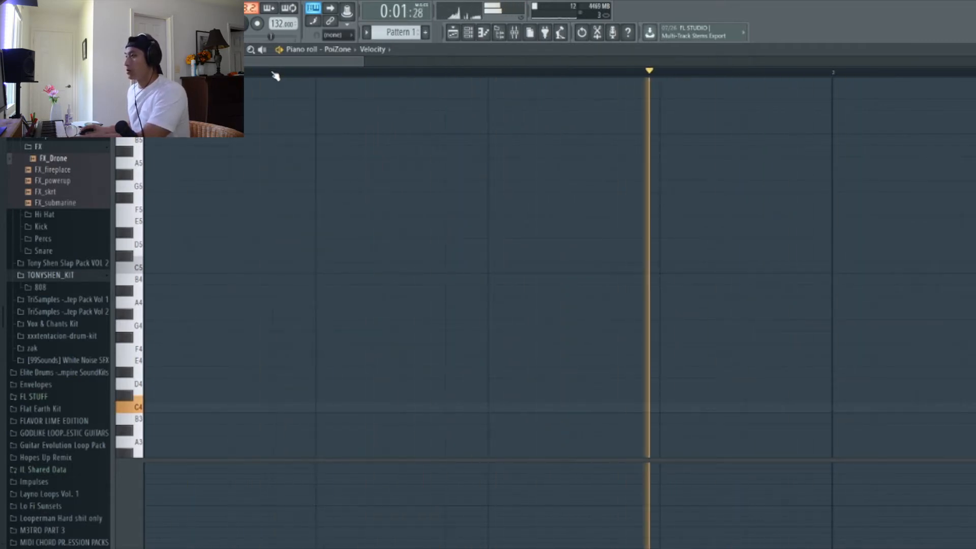
key(space)
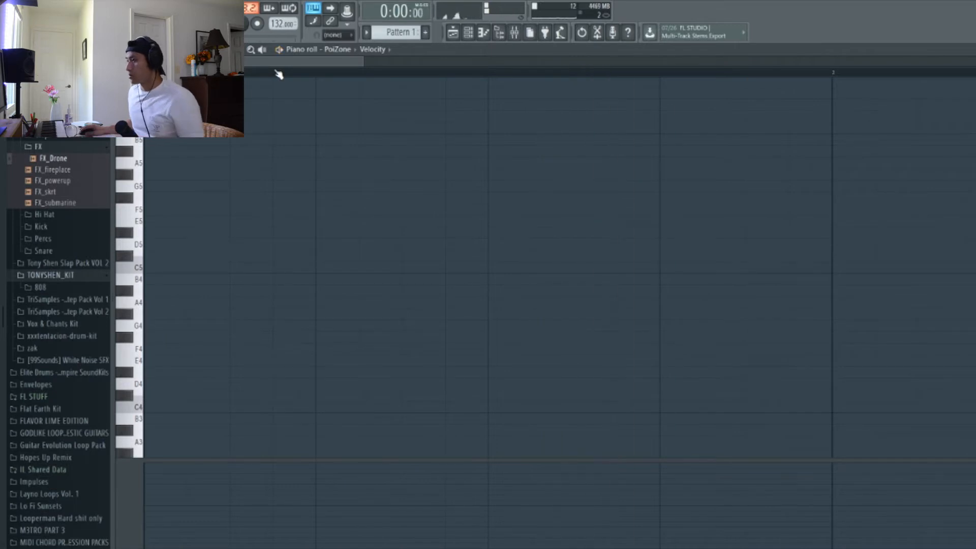
Place a C5 note at the start of bar 1 and a C6 note slightly after it, each about one bar long.
scroll(174, 274, up, 3)
drag(190, 338, 154, 340)
drag(204, 201, 185, 201)
key(space)
key(space)
drag(293, 376, 182, 136)
scroll(305, 217, down, 3)
scroll(303, 215, down, 2)
drag(183, 198, 315, 212)
key(space)
click(348, 200)
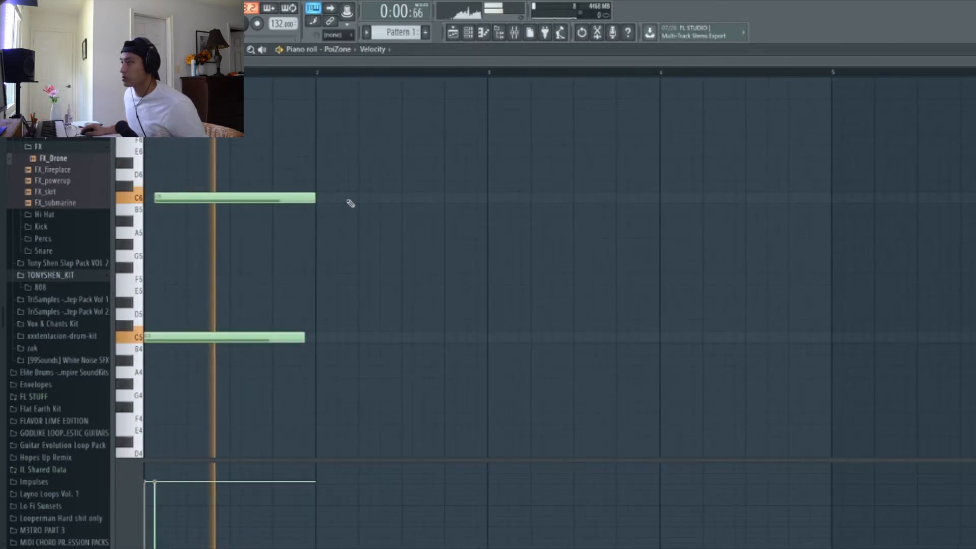
key(space)
Transpose both notes down one octave to C4 and C5 and play them back.
drag(376, 364, 160, 340)
key(space)
scroll(188, 295, down, 4)
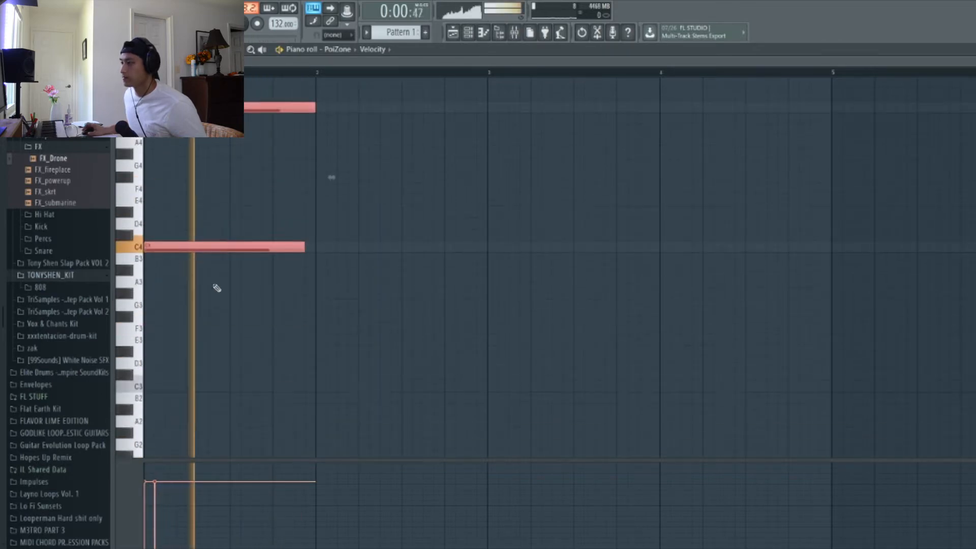
key(space)
scroll(293, 295, up, 1)
drag(298, 319, 232, 150)
key(space)
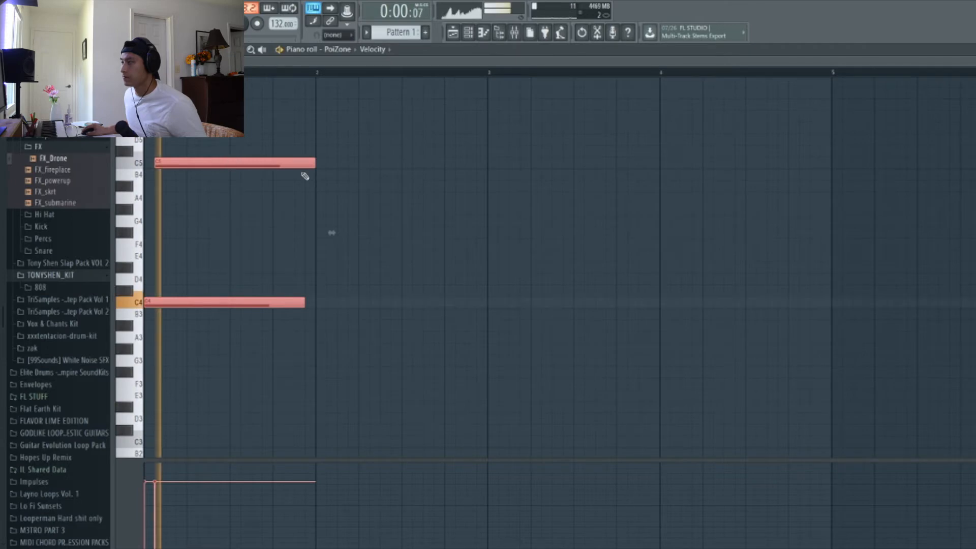
Shorten the C4 and C5 notes to about 0.7 bar, duplicate the pair directly after itself and play it back.
key(space)
drag(315, 163, 346, 166)
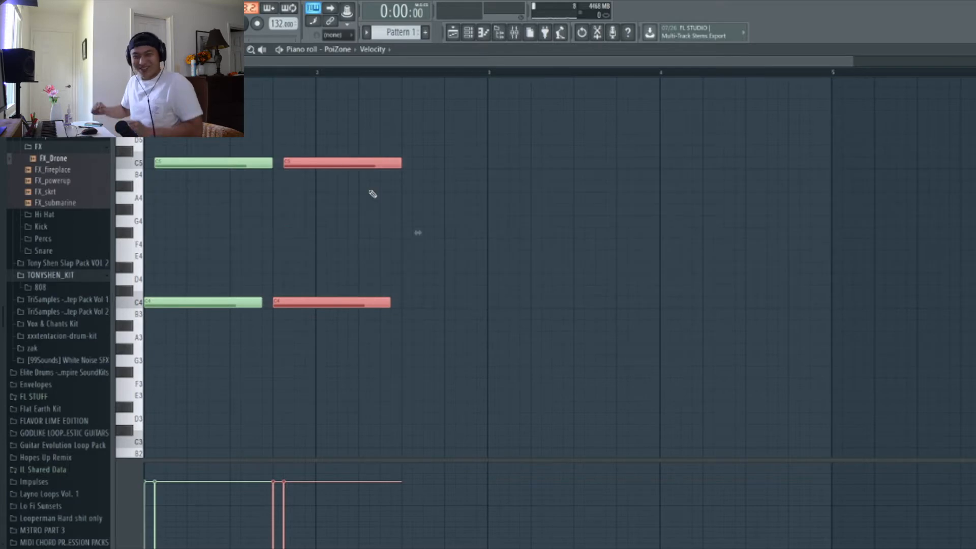
key(space)
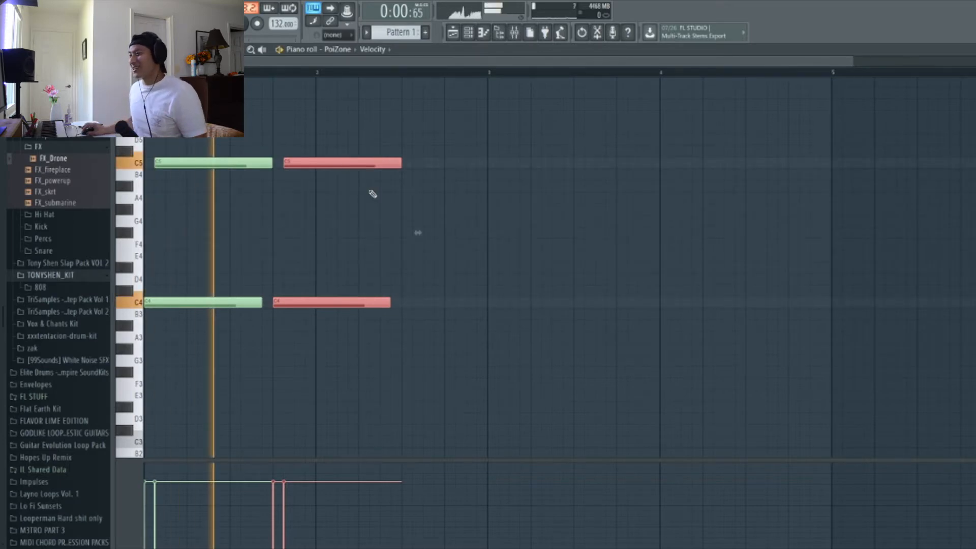
Duplicate the note pair a third time and shorten the new copy to end at the start of bar 3.
key(ctrl+d)
scroll(381, 188, up, 1)
key(space)
mouse_move(410, 350)
mouse_down()
mouse_move(338, 153)
mouse_move(488, 157)
mouse_up()
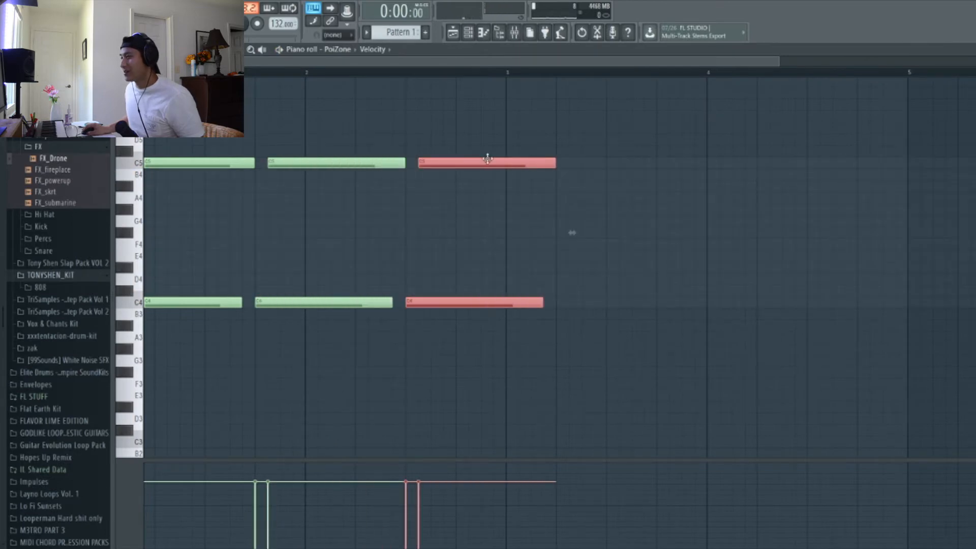
key(space)
key(ctrl+d)
scroll(447, 316, down, 2)
drag(429, 342, 387, 171)
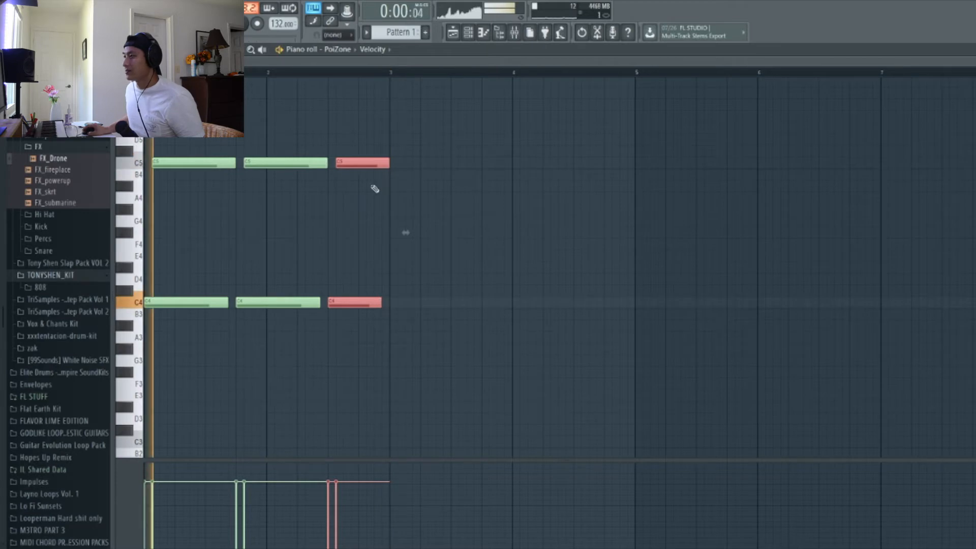
Delete the third note pair and lengthen the second C4 and C5 pair to fill bar 2.
drag(289, 124, 280, 308)
ctrl+click(396, 337)
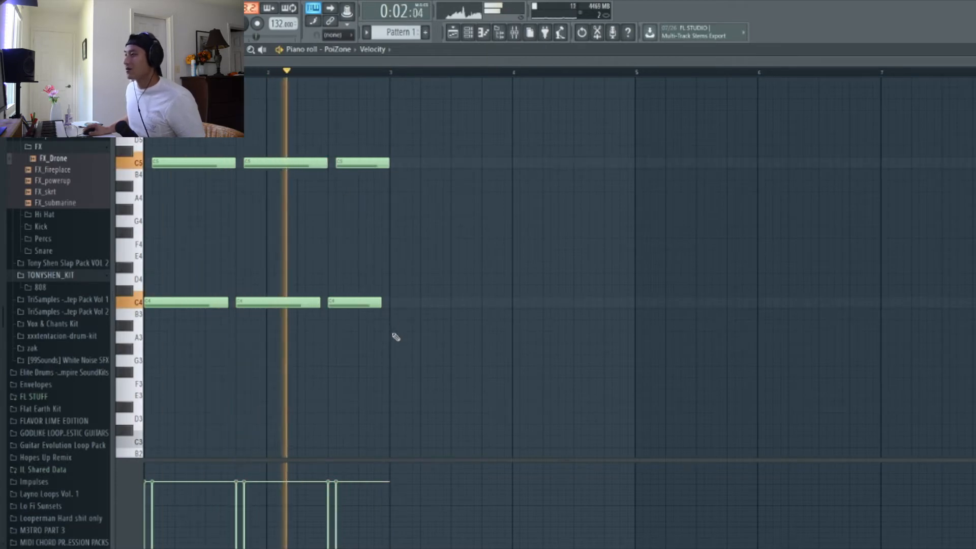
drag(392, 333, 370, 269)
key(space)
drag(391, 124, 379, 178)
key(Delete)
key(space)
Duplicate all four notes into bars 3 and 4 and extend the last C5 note of each phrase to the bar line.
key(ctrl+a)
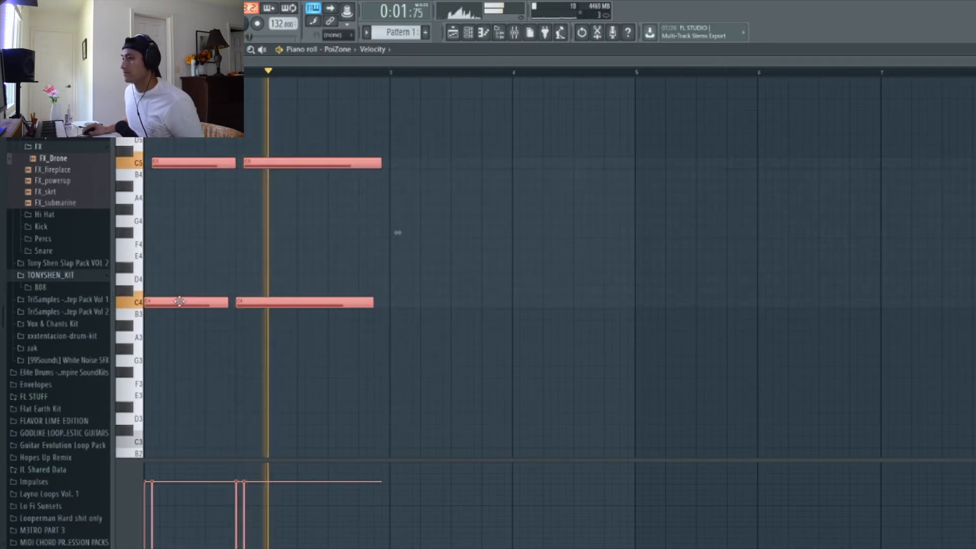
key(ctrl+b)
drag(425, 319, 421, 320)
ctrl+click(429, 283)
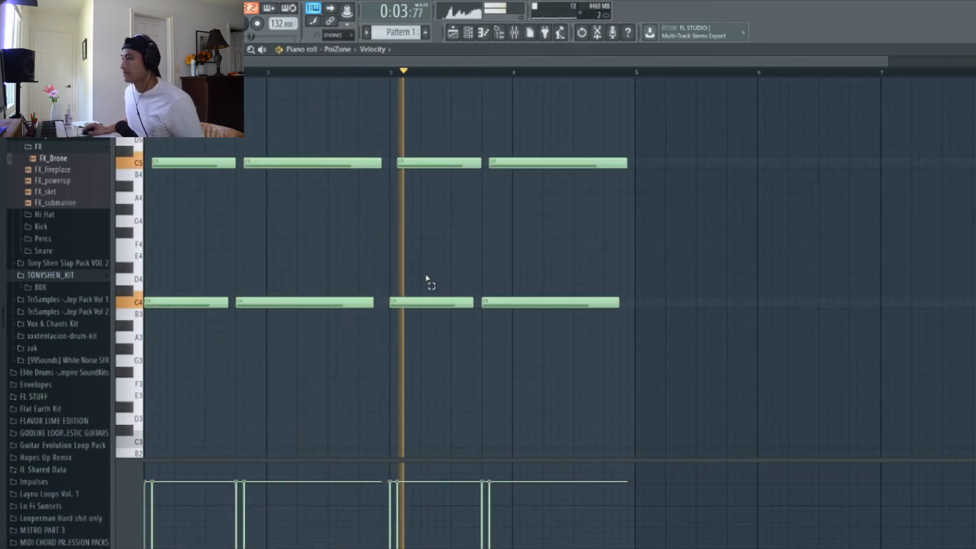
drag(379, 163, 384, 164)
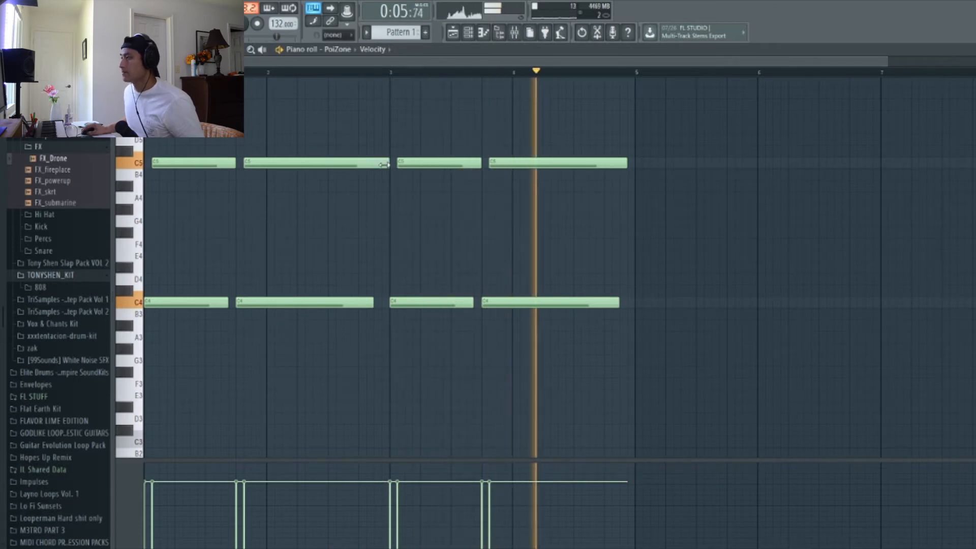
drag(624, 165, 632, 165)
key(space)
Open the mixer and lower the Insert 1 volume fader while the pattern plays.
click(467, 32)
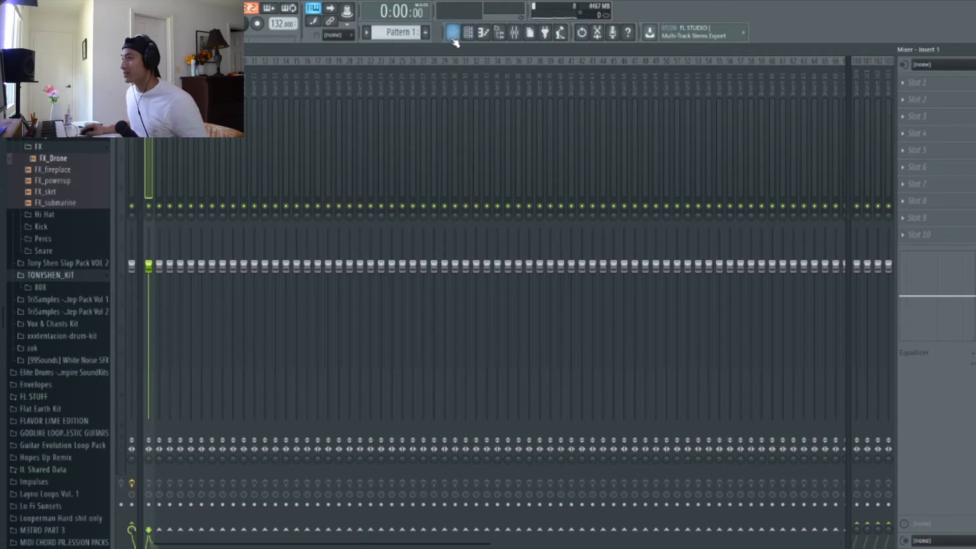
key(space)
drag(148, 265, 150, 293)
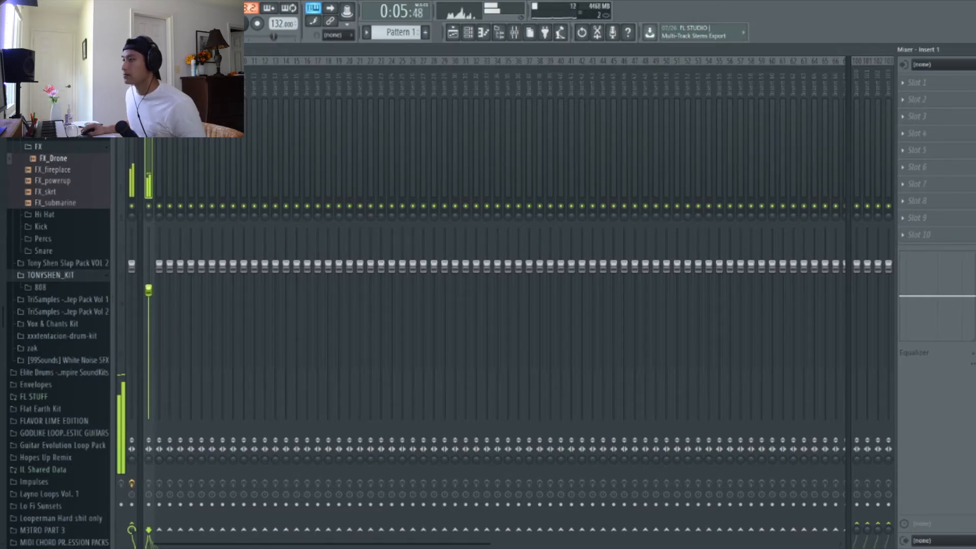
key(space)
Load Fruity Parametric EQ 2 in Insert 1's first slot and cut the highs with band 7 and the lows with band 1.
click(938, 82)
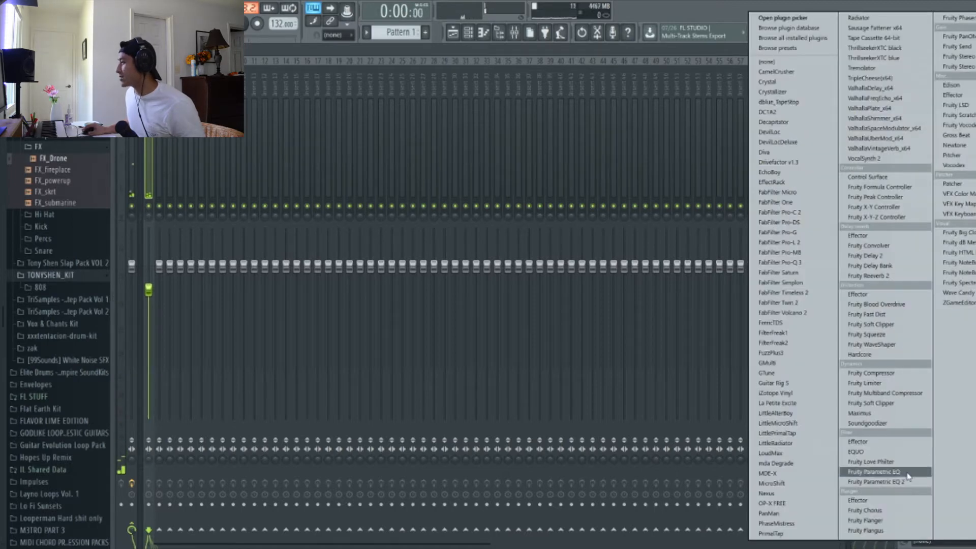
click(876, 481)
drag(369, 242, 335, 264)
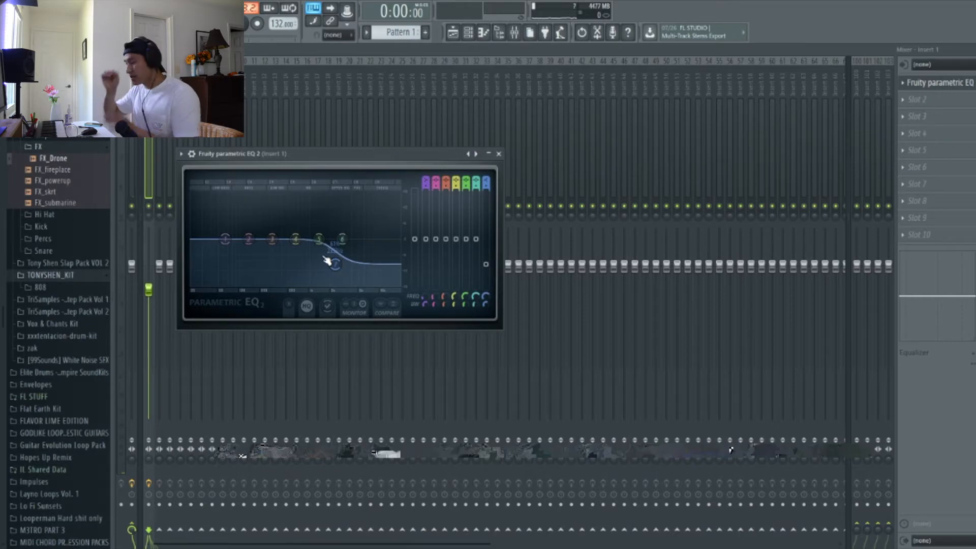
key(space)
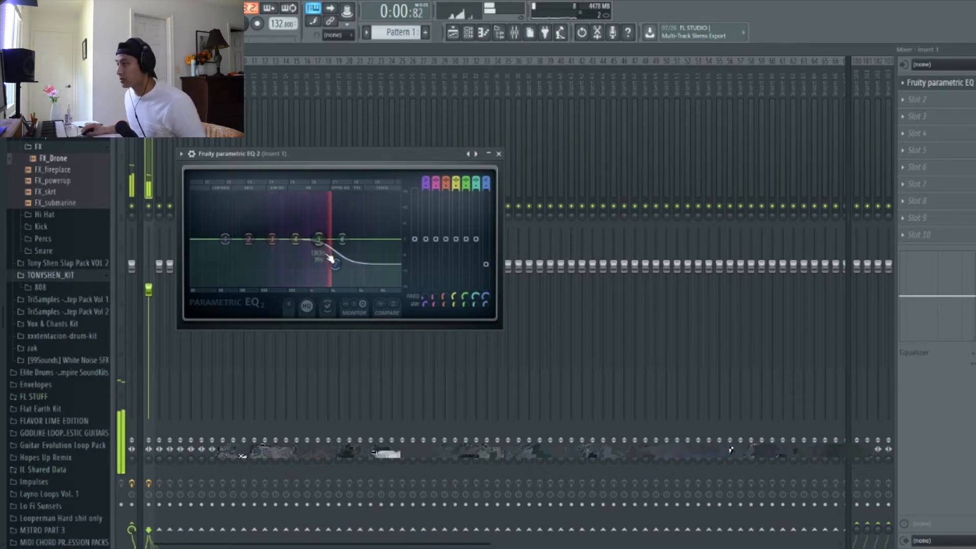
drag(225, 239, 250, 276)
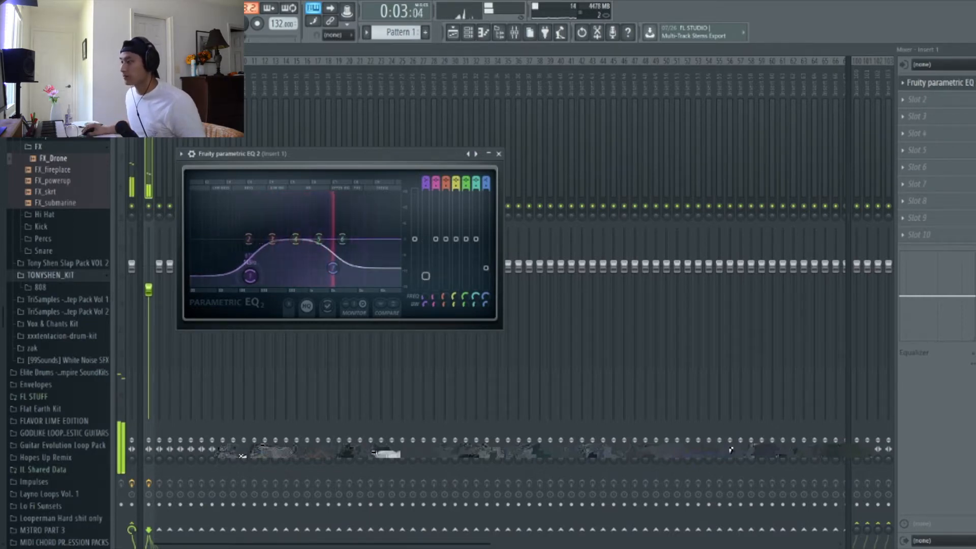
drag(334, 268, 336, 271)
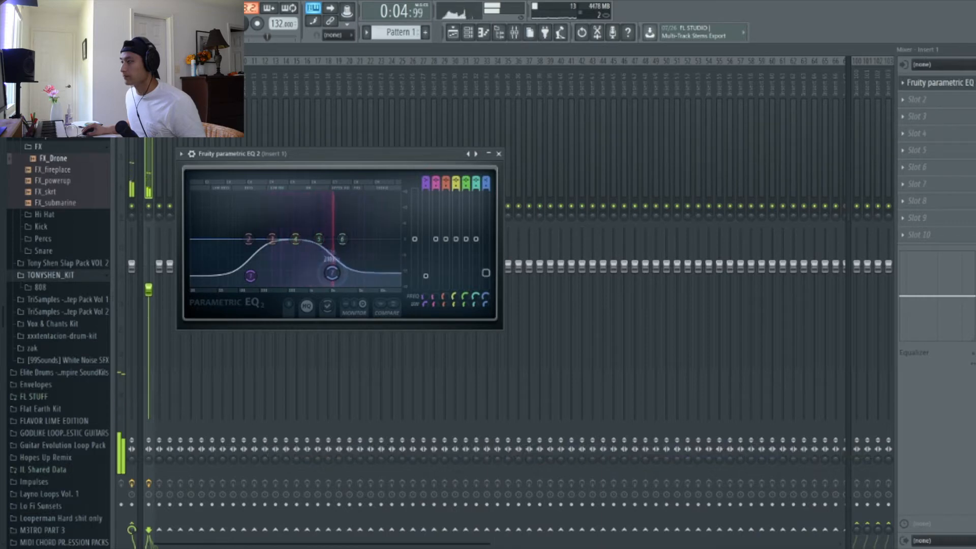
key(space)
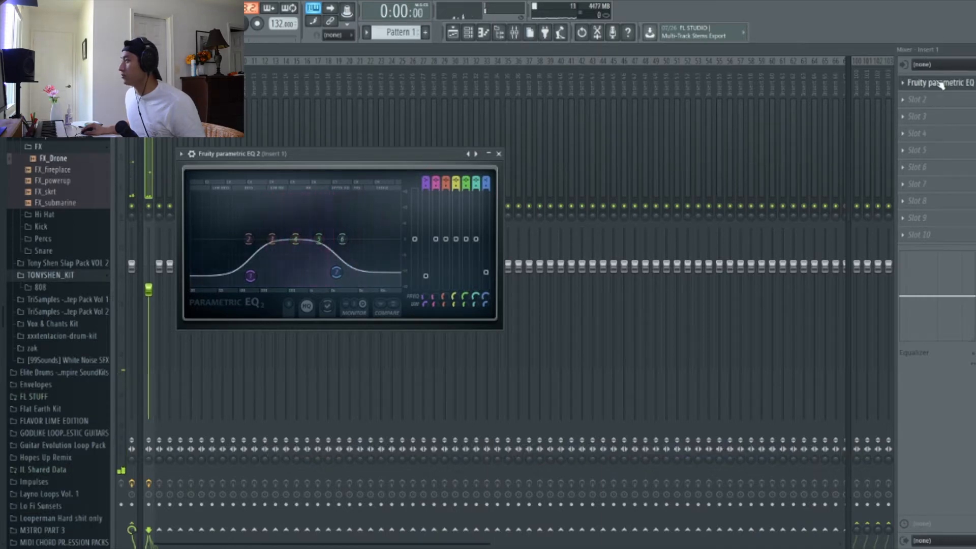
Deepen the EQ's high cut, shift bands 1 and 7 slightly higher in frequency, and close the equalizer.
drag(338, 272, 342, 278)
key(space)
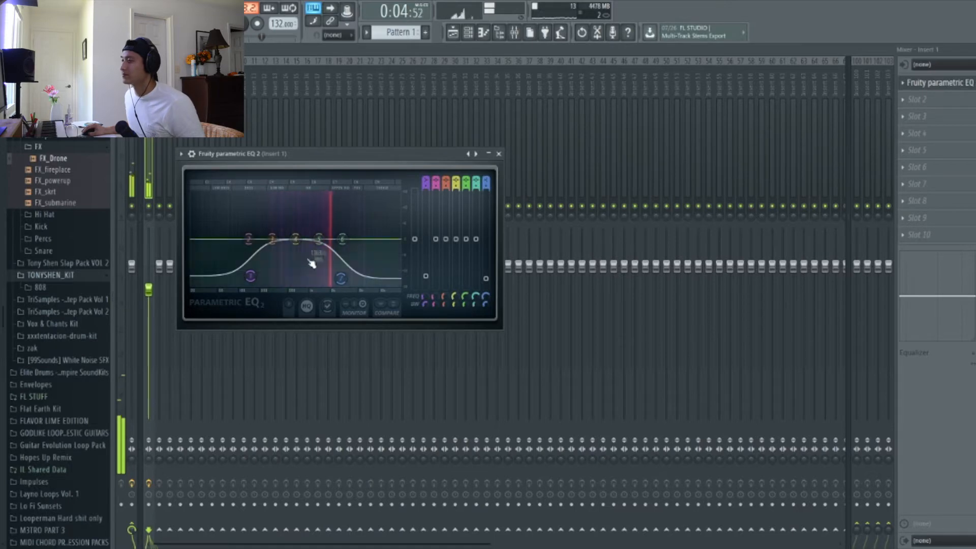
drag(258, 276, 267, 278)
drag(342, 279, 346, 279)
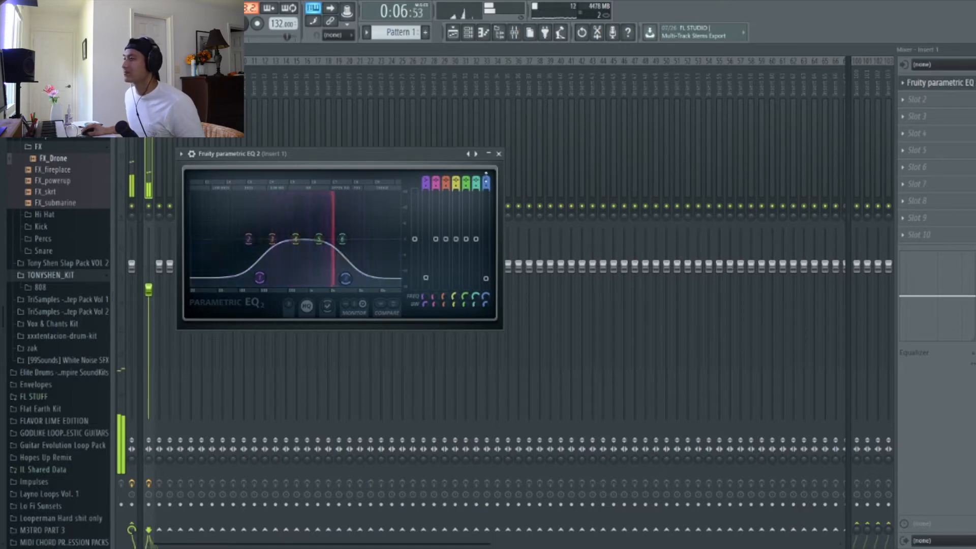
click(499, 154)
key(space)
Show the channel rack and load the clap_west sample from the drum kit's Clap folder into the Clap channel.
click(468, 32)
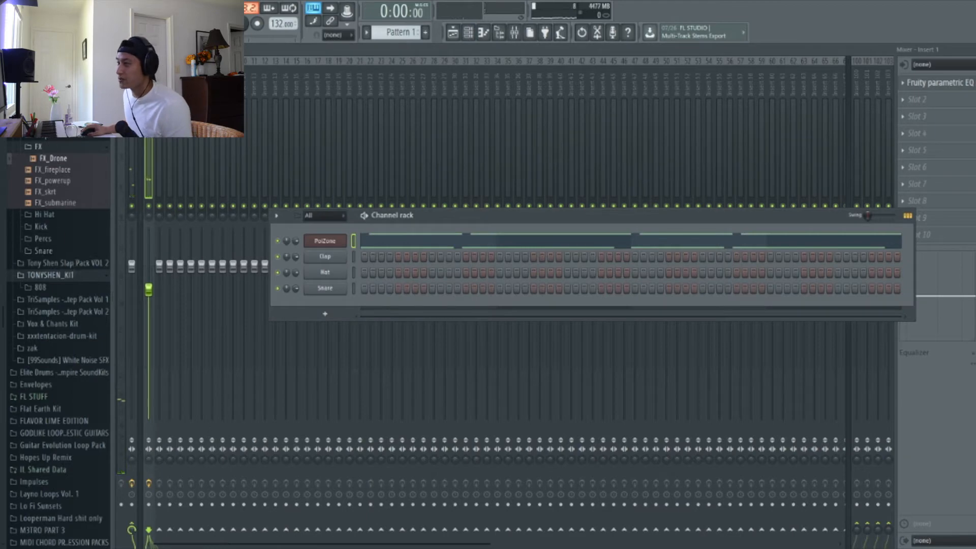
scroll(59, 343, down, 4)
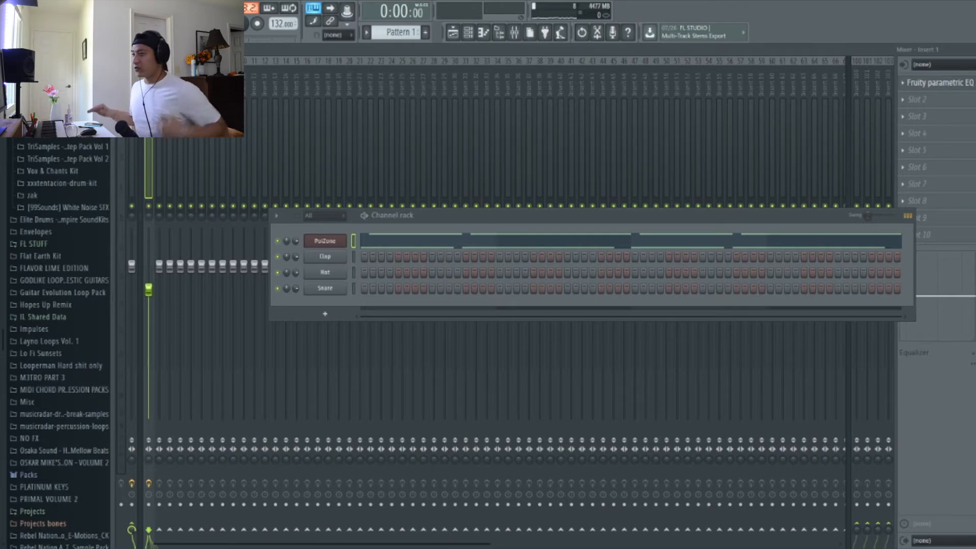
scroll(58, 344, up, 4)
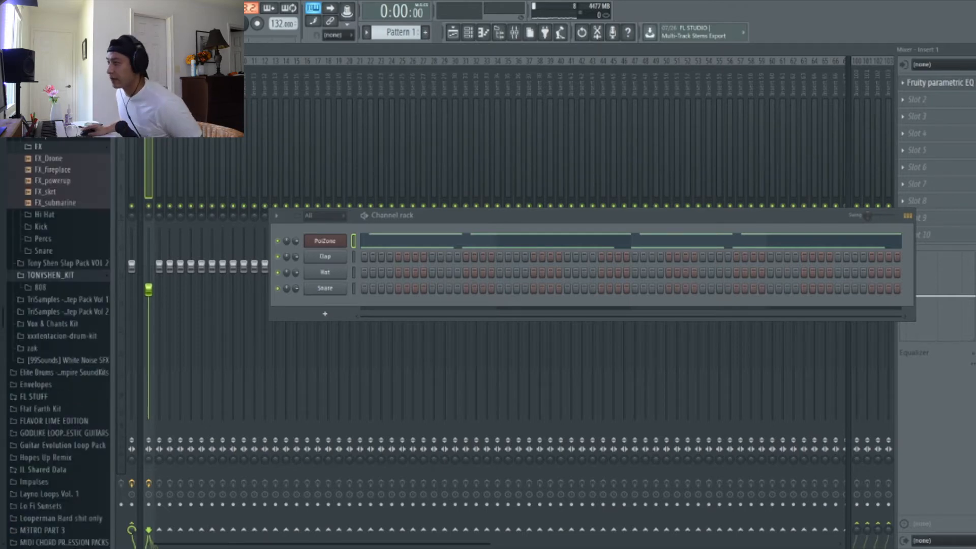
click(60, 146)
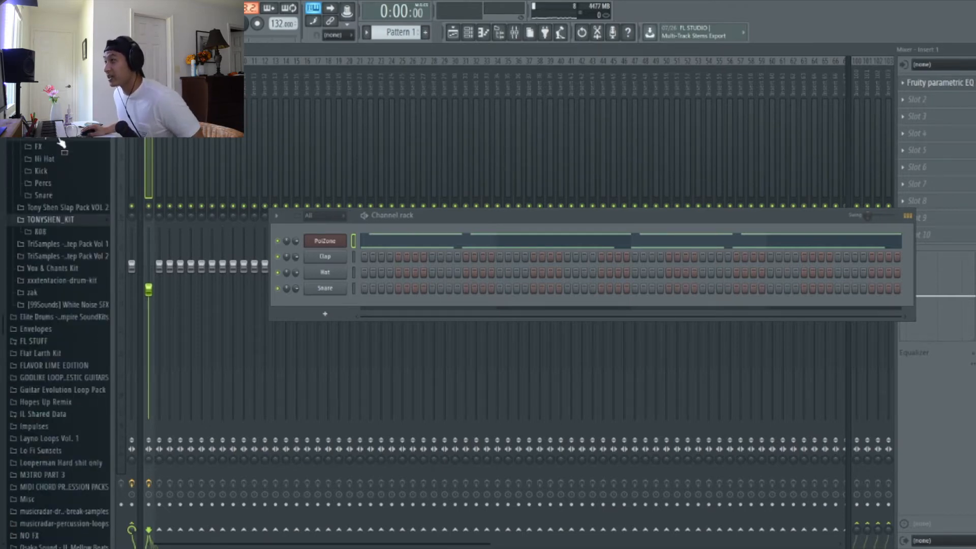
scroll(59, 145, up, 2)
click(69, 202)
drag(68, 202, 325, 257)
Place clap_west hits on the third beat of each of the four bars, at steps 9, 25, 41 and 57.
click(432, 257)
click(568, 257)
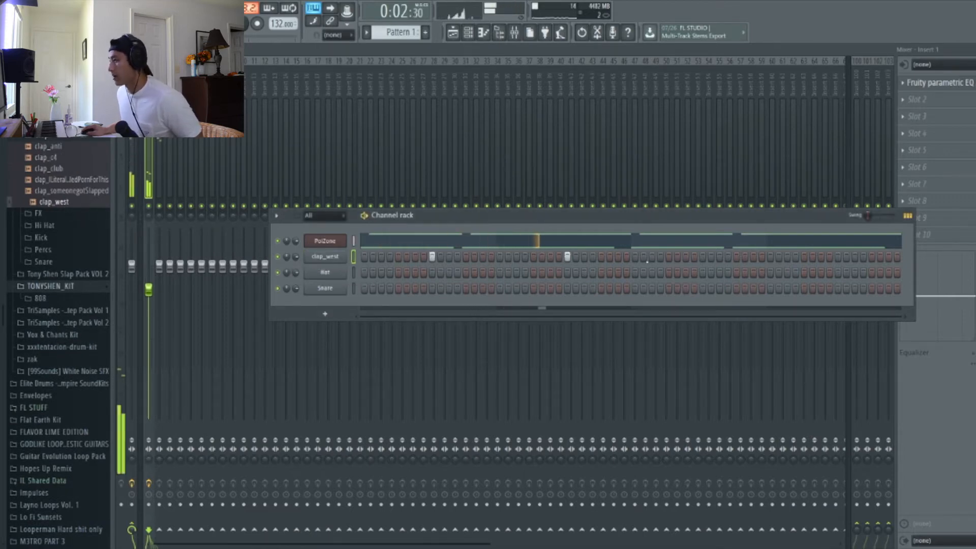
click(703, 257)
click(838, 256)
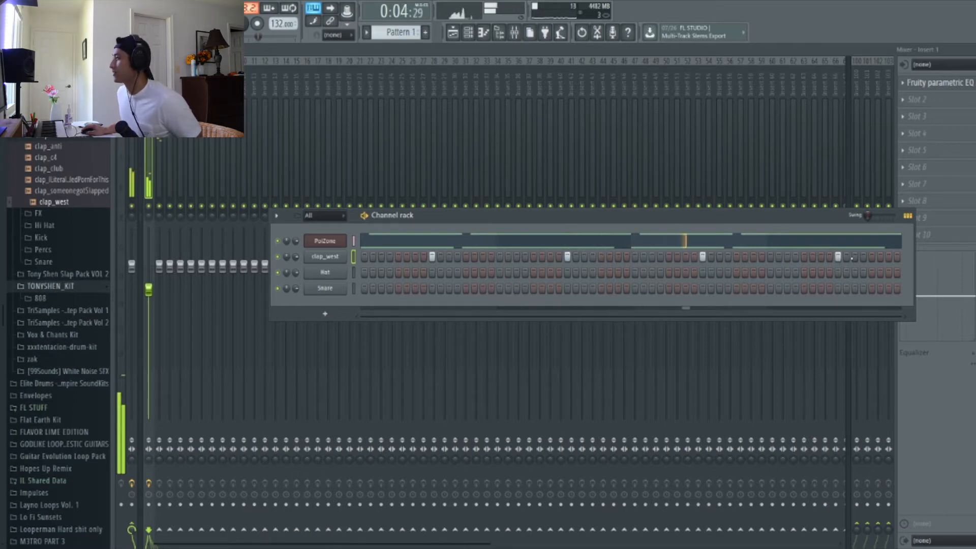
Open the clap_west piano roll and duplicate its four C5 notes into bars 5 to 8.
click(908, 216)
click(818, 257)
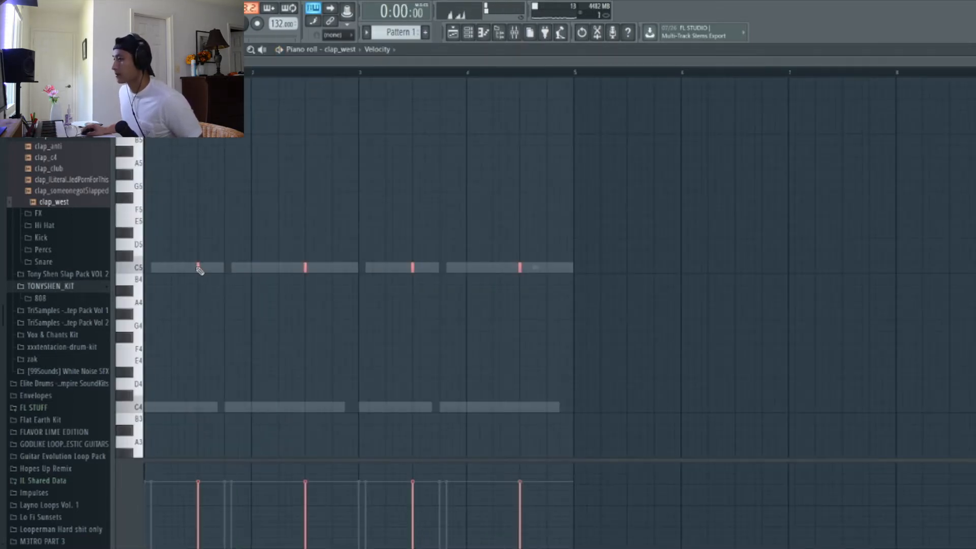
click(201, 267)
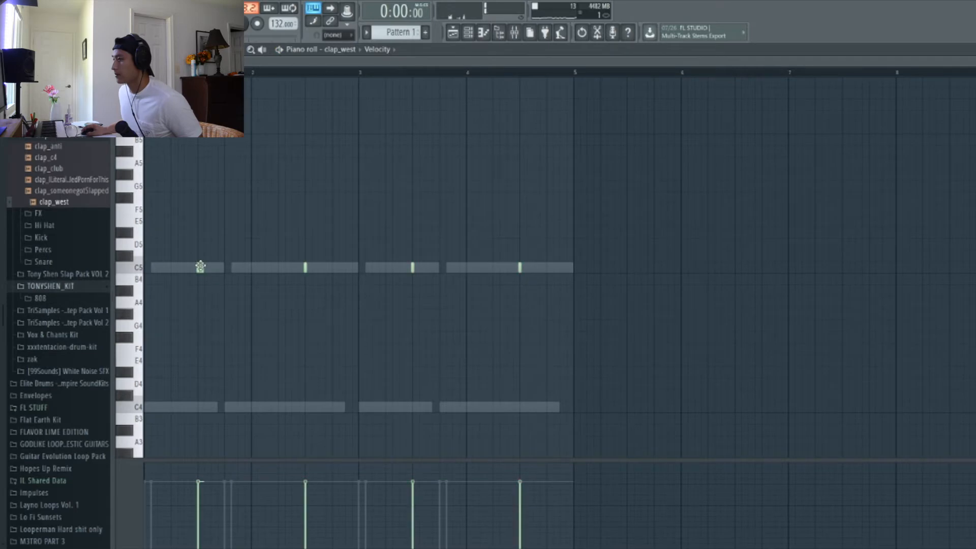
key(ctrl+a)
mouse_move(198, 268)
mouse_down()
mouse_move(639, 310)
mouse_move(626, 313)
mouse_up()
ctrl+click(626, 314)
scroll(628, 315, down, 2)
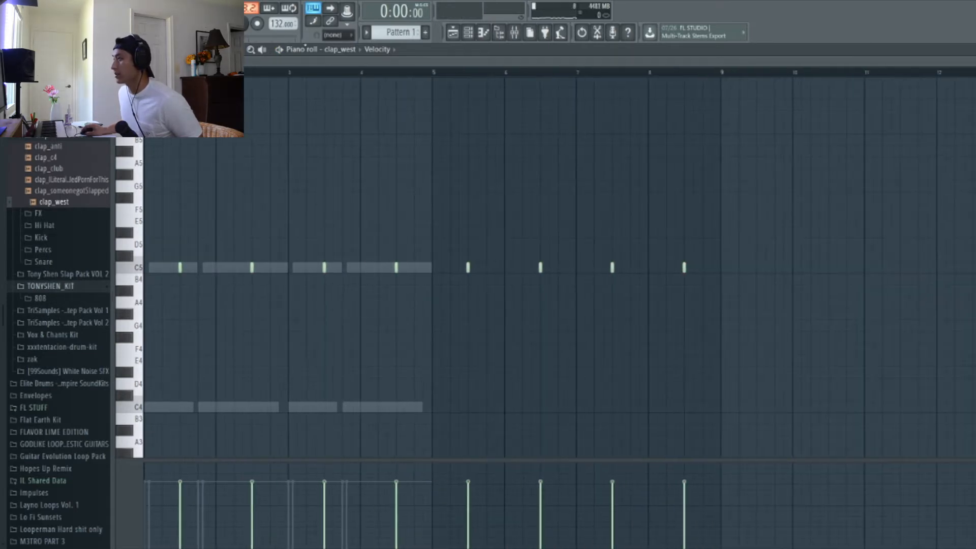
Switch the piano roll to PoiZone and duplicate the whole four-bar melody into bars 5 to 8.
click(339, 49)
click(345, 69)
drag(475, 364, 86, 140)
drag(420, 347, 444, 351)
click(444, 351)
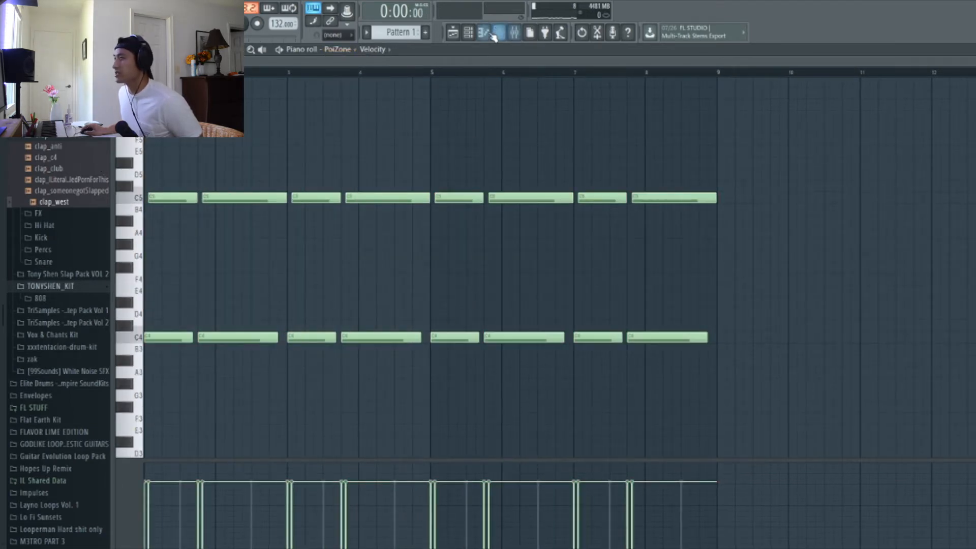
Bring up the channel rack over the playlist and load the closed hi-hat sample hat_focus into the Hat channel.
click(468, 32)
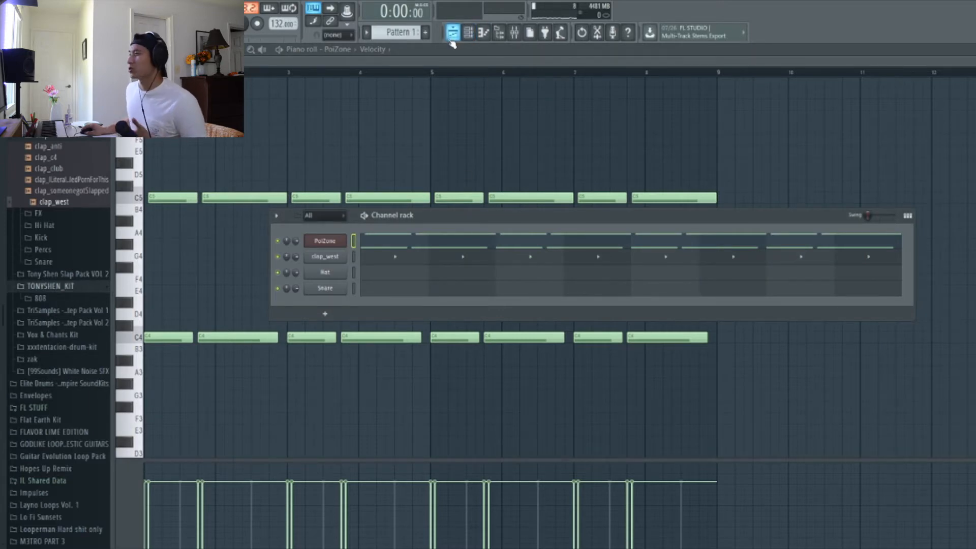
click(452, 38)
scroll(66, 157, down, 2)
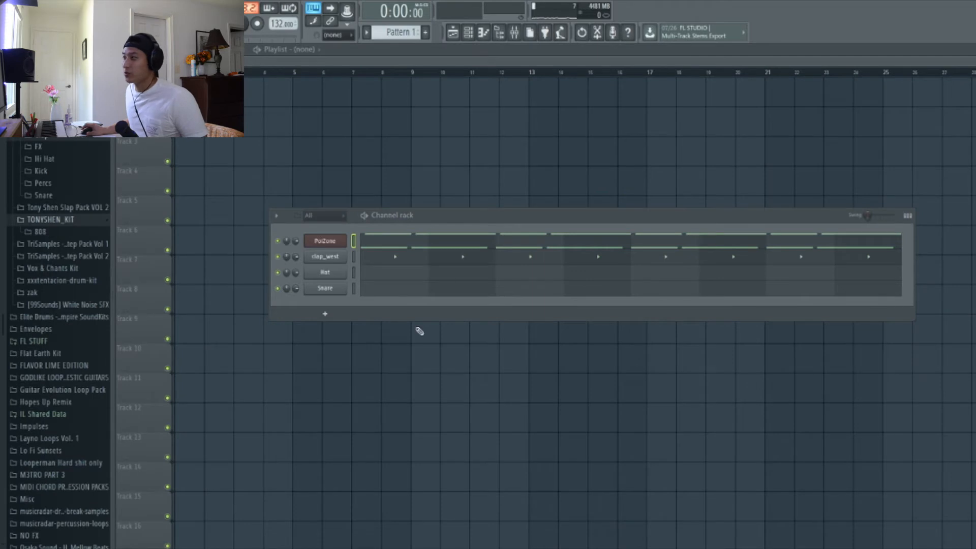
click(60, 160)
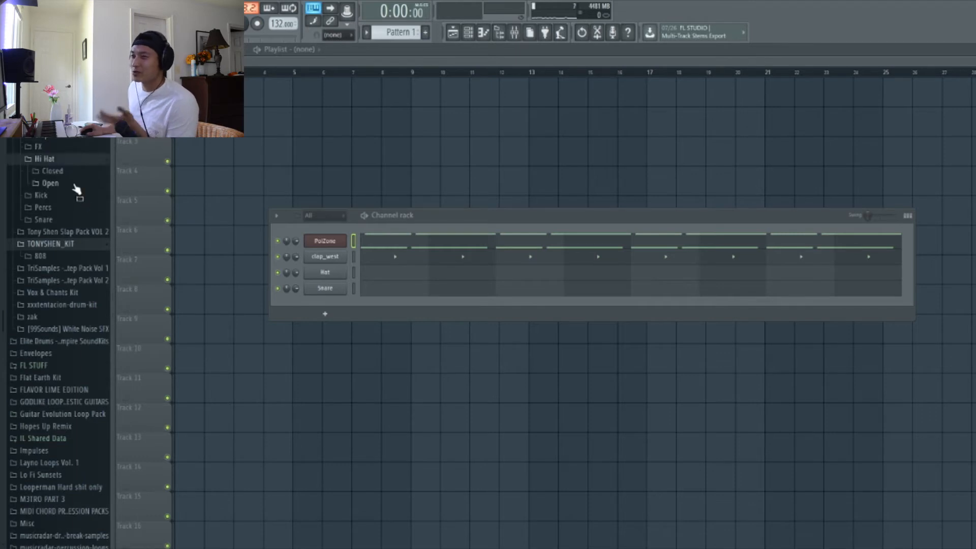
click(50, 183)
click(74, 183)
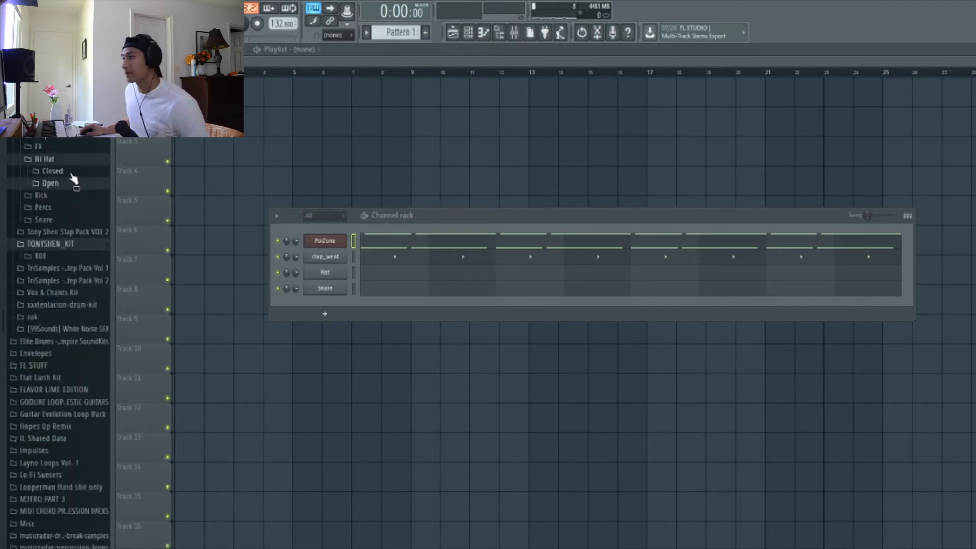
click(72, 172)
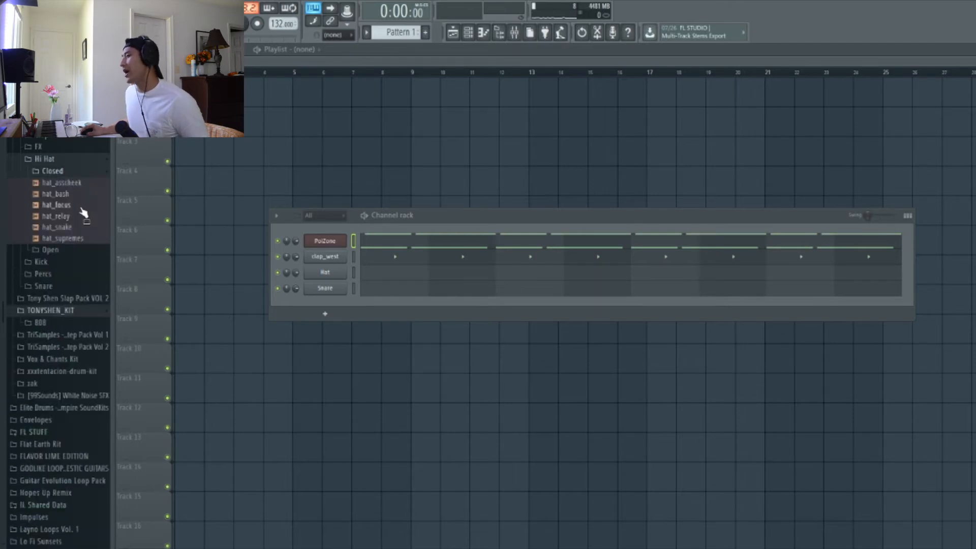
drag(79, 207, 326, 275)
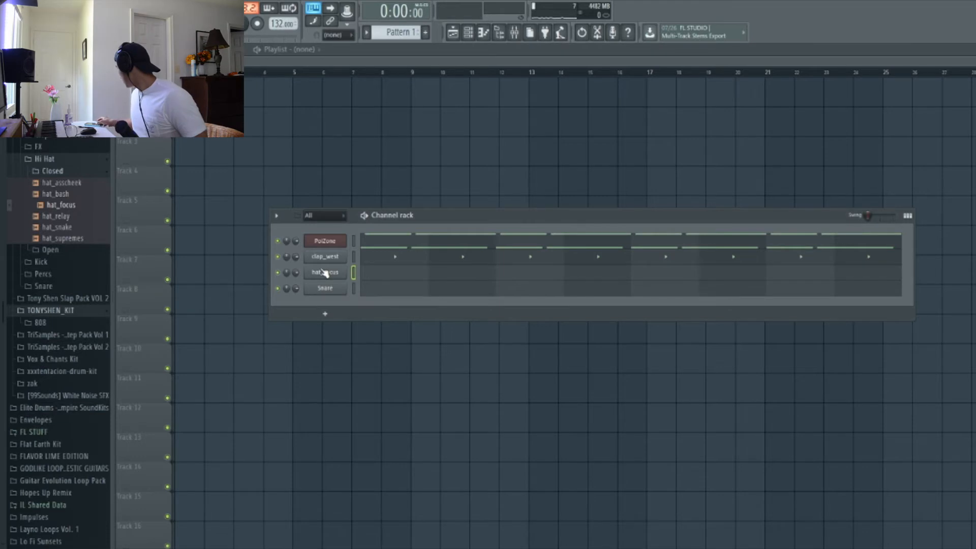
Fill the hat_focus channel on each 2 steps and play the pattern.
right_click(327, 279)
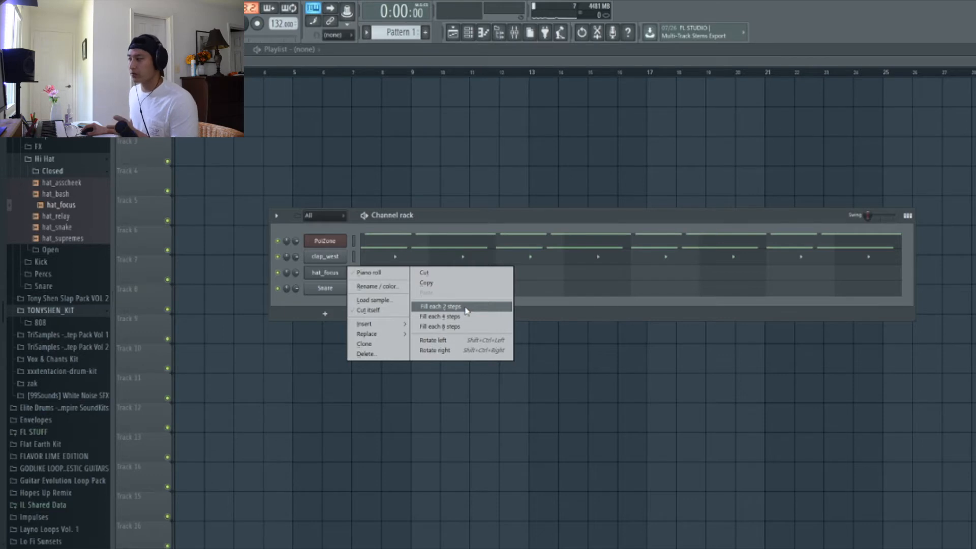
click(378, 273)
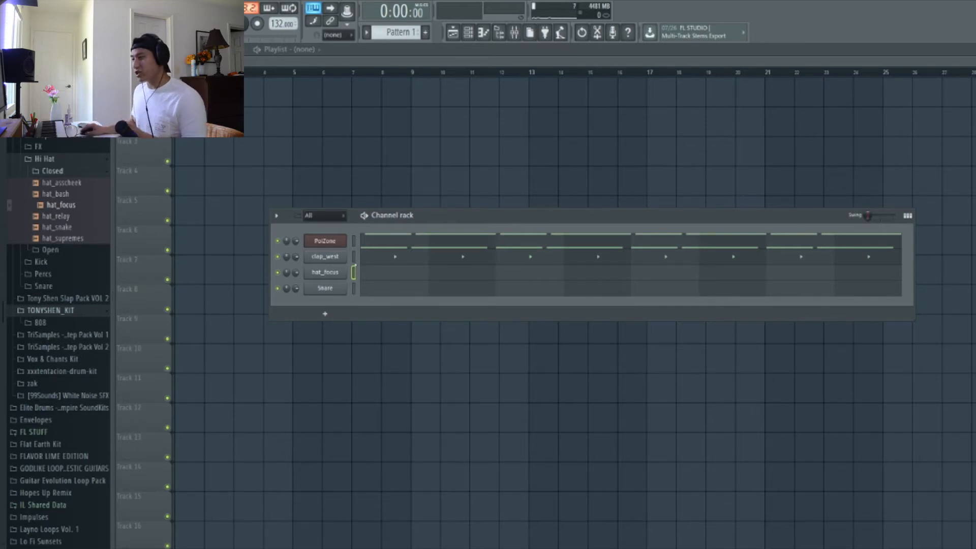
right_click(329, 272)
click(427, 304)
key(space)
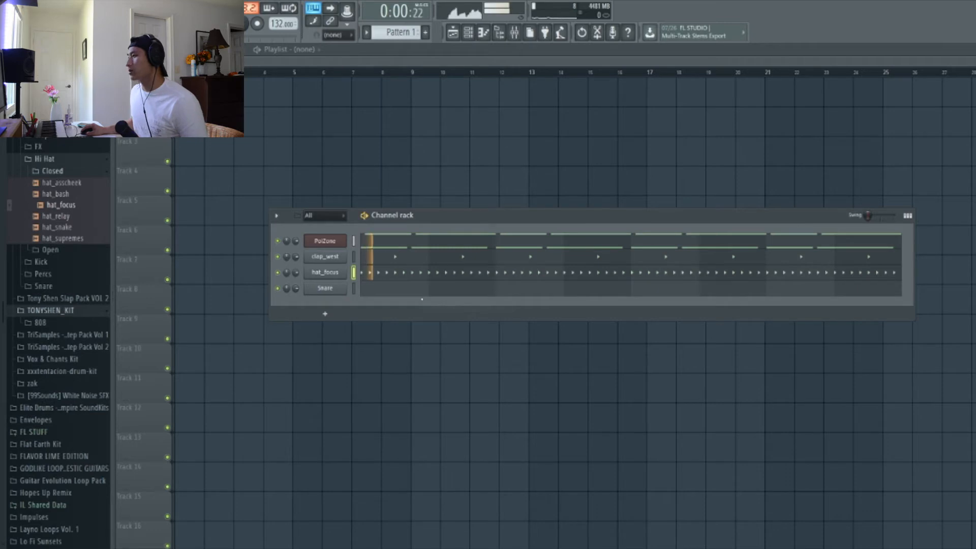
Stop playback, preview 808_Drones from the drum kit's 808 samples and load it into the Snare channel.
click(83, 161)
scroll(81, 153, up, 4)
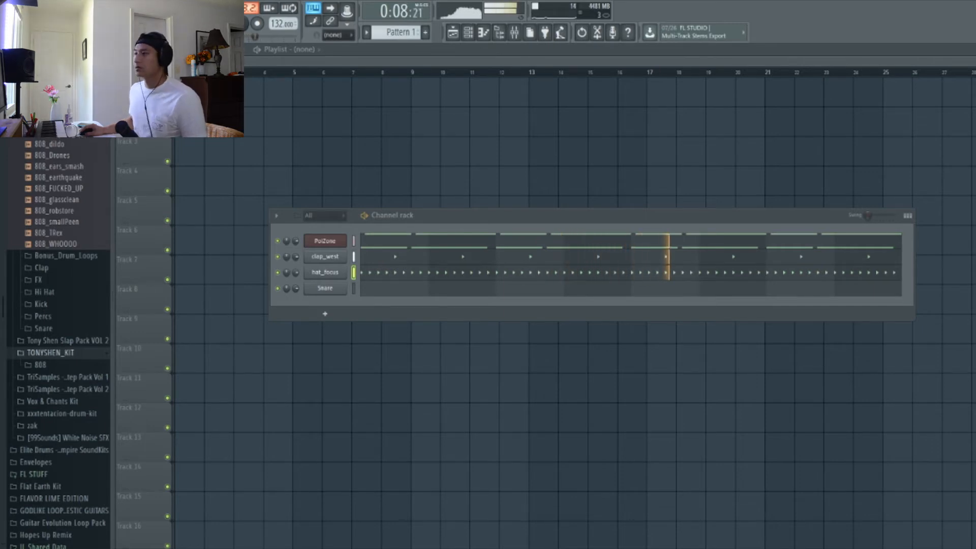
key(space)
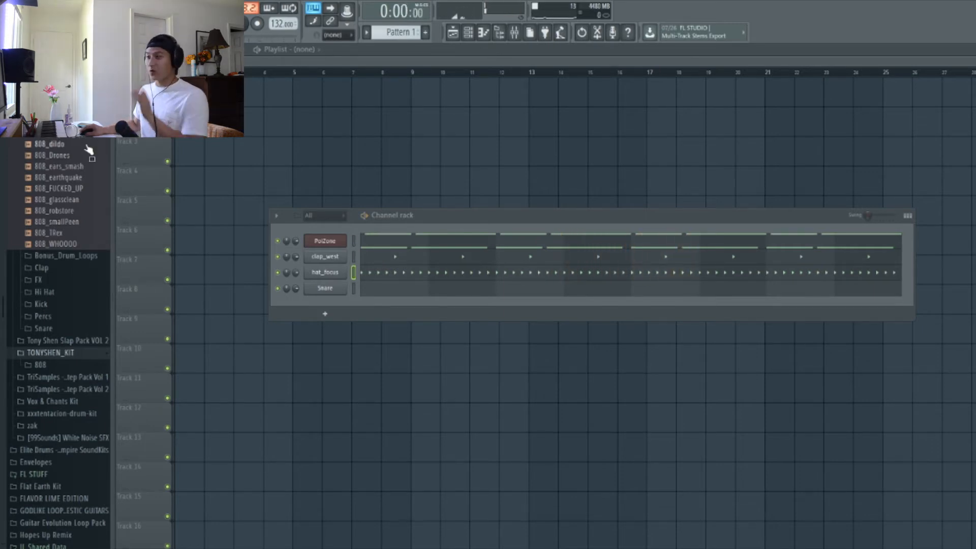
click(90, 156)
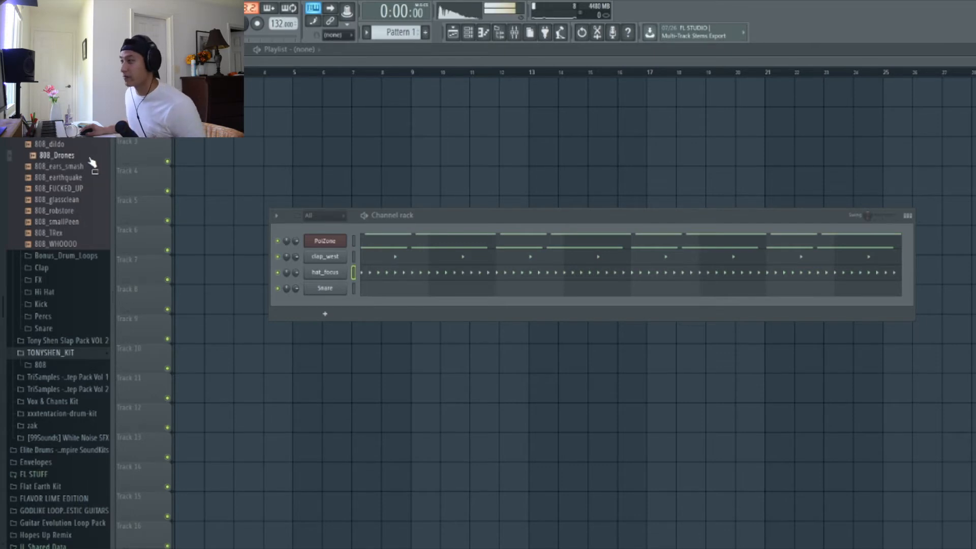
drag(344, 317, 325, 288)
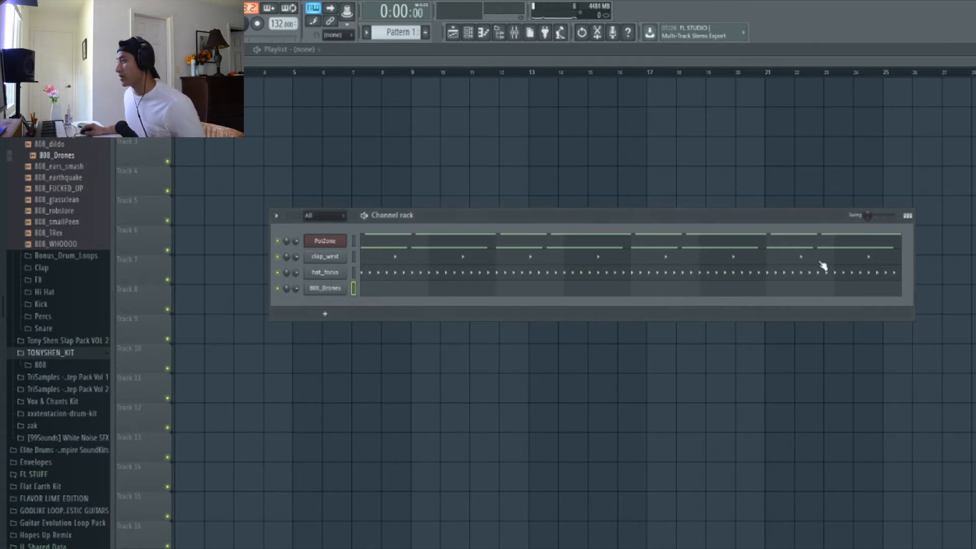
Place 808_Drones hits at steps 1, 33, 45, 53 and 59 in the step sequencer while the pattern plays.
click(908, 215)
click(364, 289)
key(space)
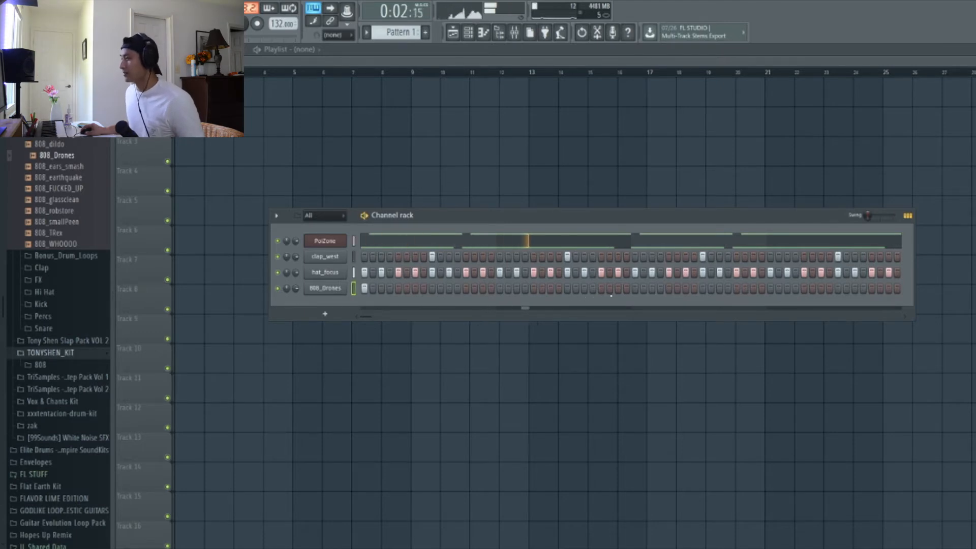
click(635, 288)
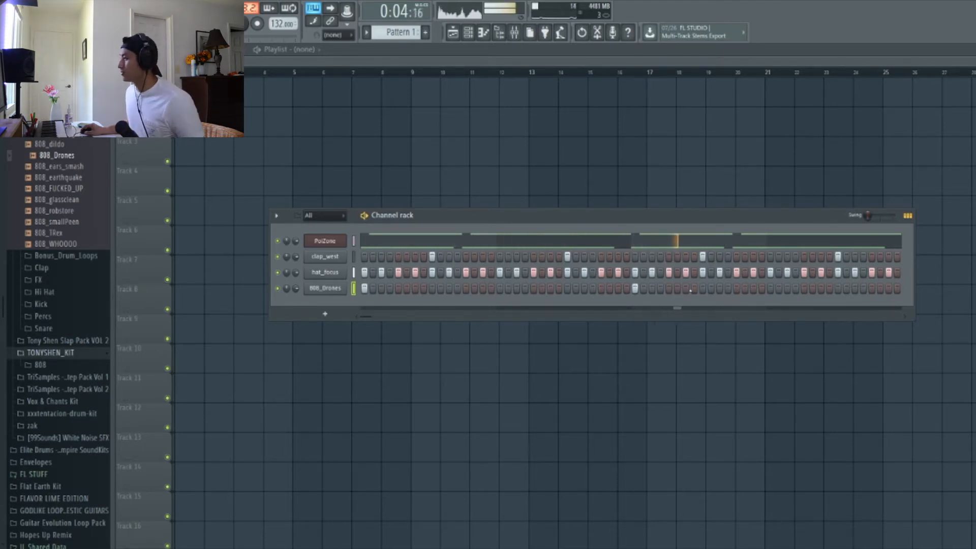
click(737, 288)
click(804, 288)
click(855, 288)
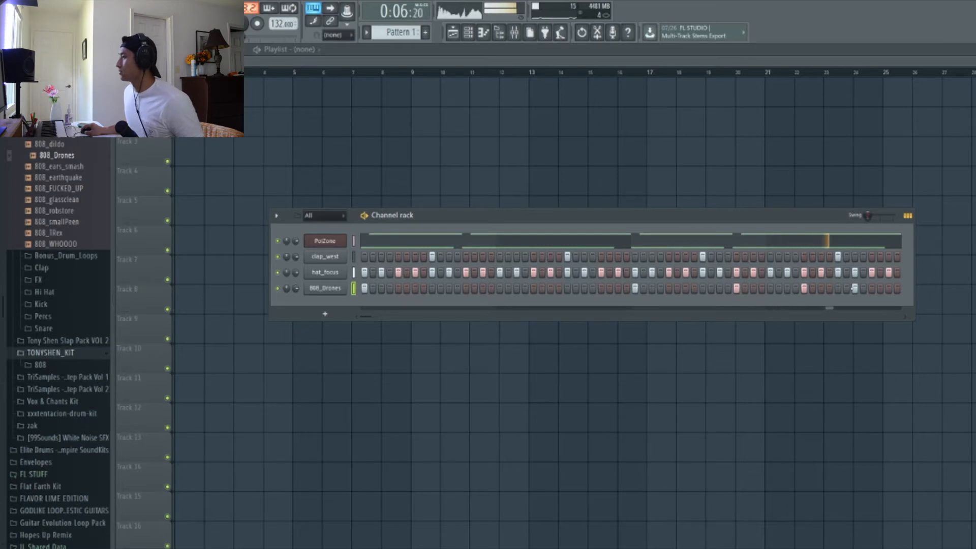
Open the 808_Drones piano roll and duplicate its five C5 notes into bars 5 to 8.
click(908, 216)
key(space)
key(space)
click(568, 290)
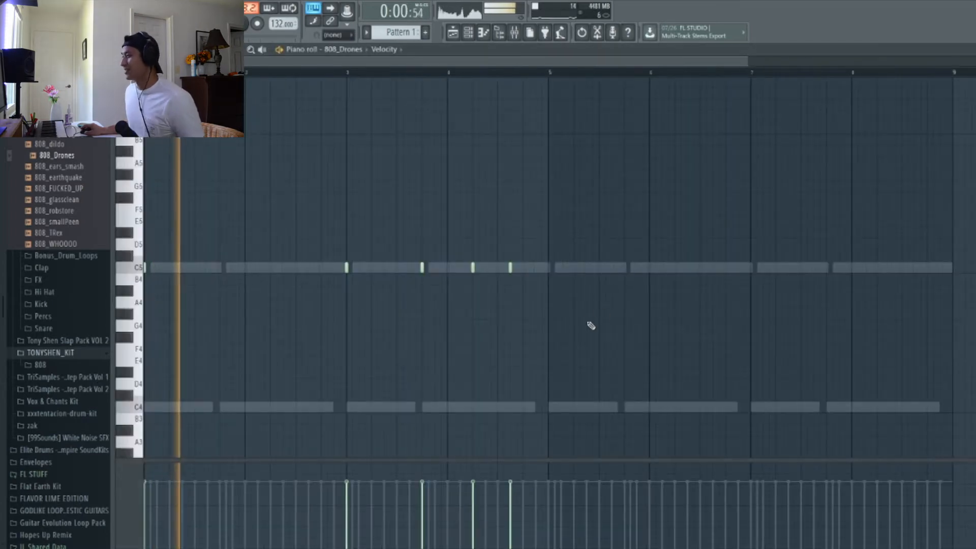
scroll(590, 324, down, 2)
drag(563, 294, 145, 221)
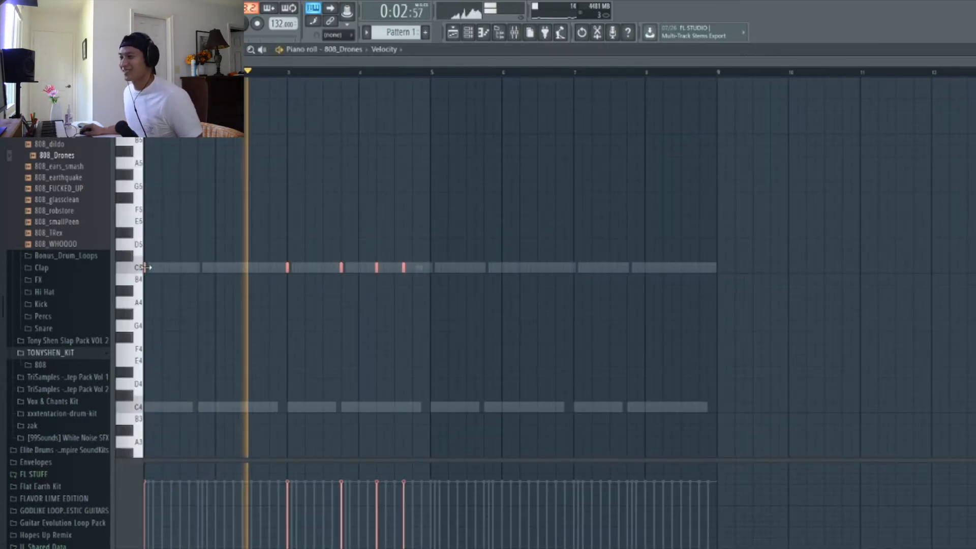
key(ctrl+b)
drag(443, 289, 433, 291)
click(441, 292)
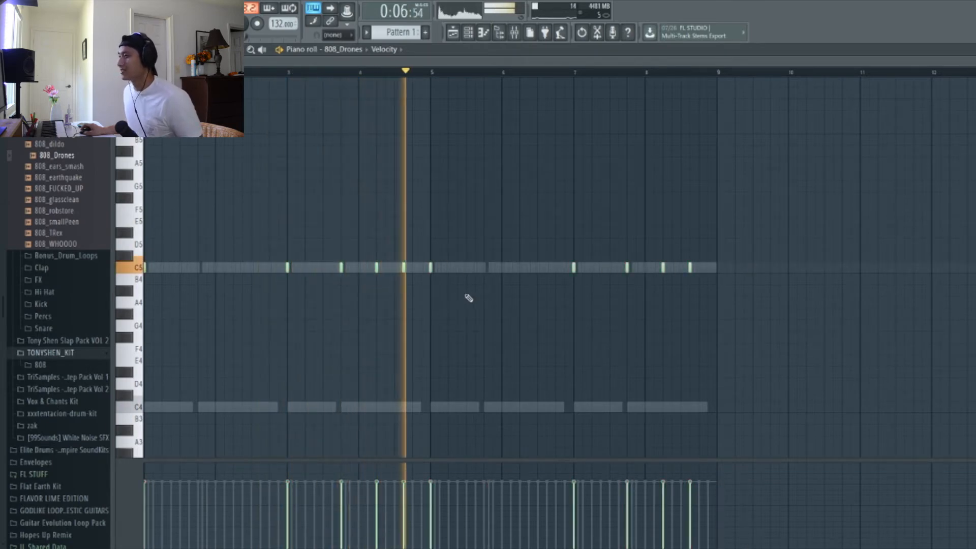
Add two short C5 notes to 808_Drones, on beat 2 of bar 6 and midway between beats 2 and 3 of bar 8.
scroll(469, 299, up, 2)
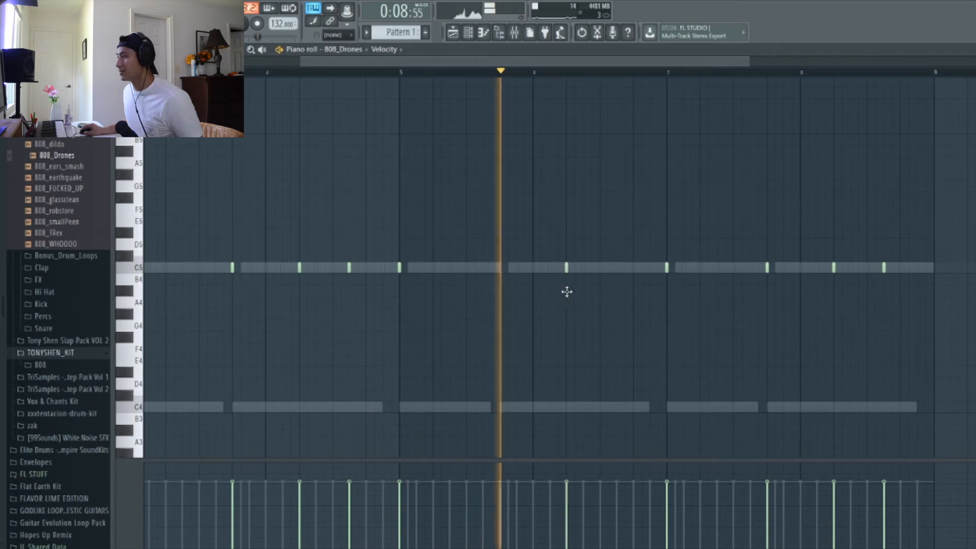
scroll(592, 303, down, 2)
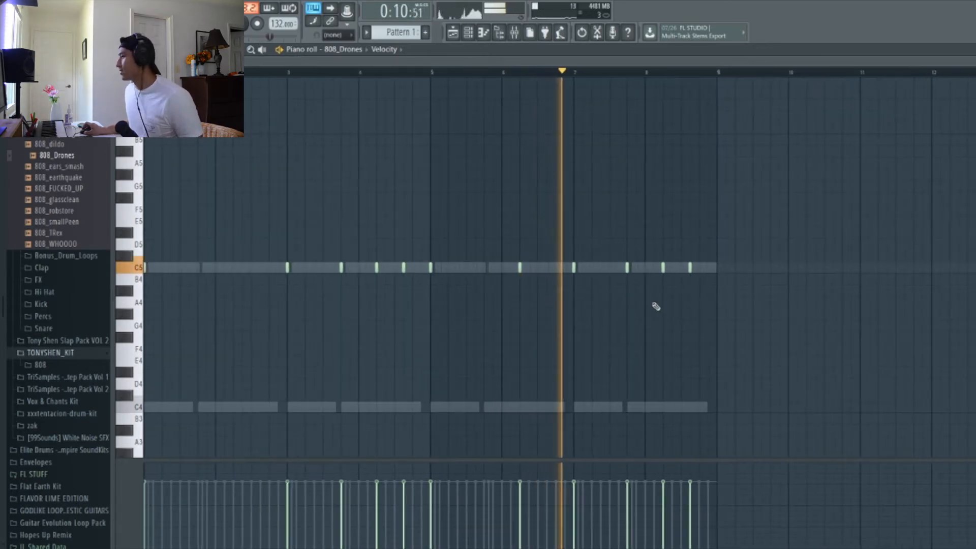
scroll(669, 305, up, 2)
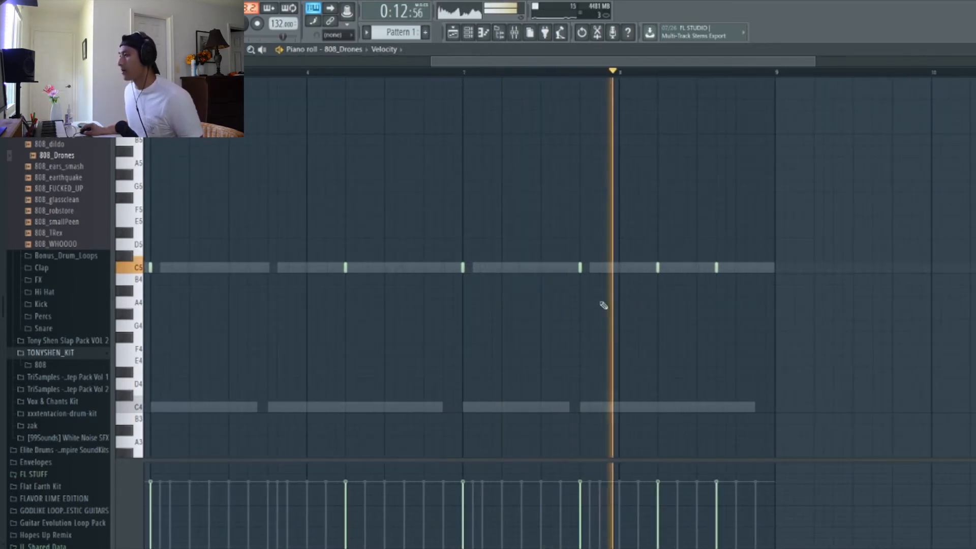
scroll(681, 283, up, 2)
key(space)
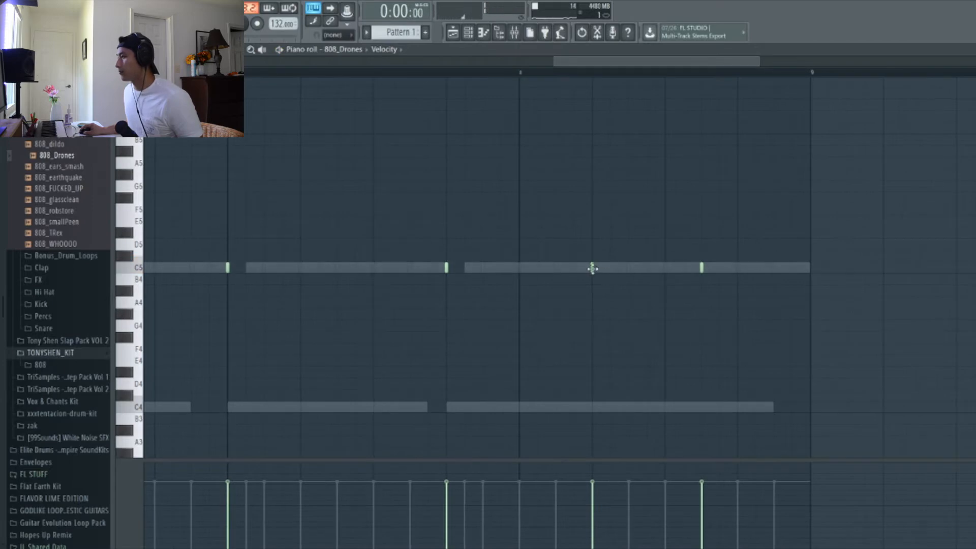
scroll(608, 178, down, 2)
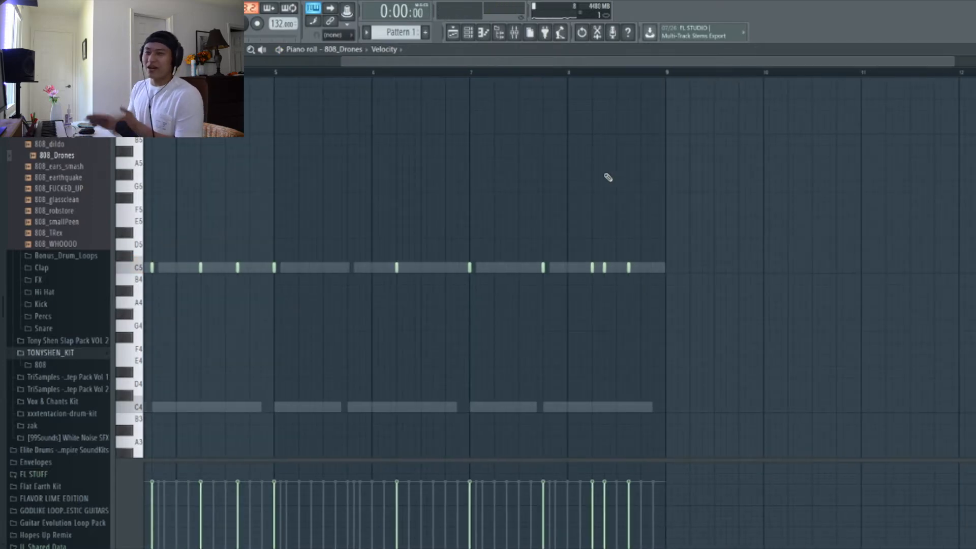
scroll(602, 178, down, 1)
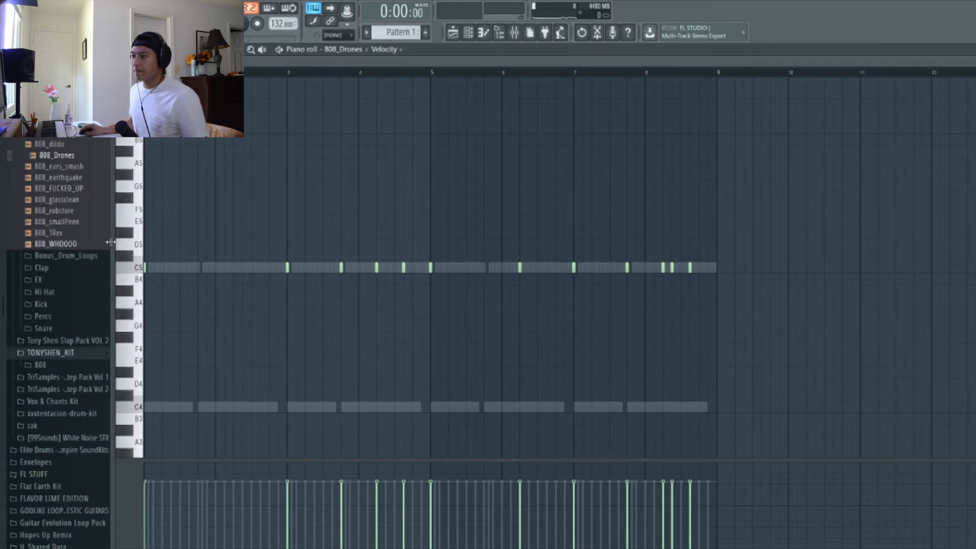
Make all 808_Drones notes legato and extend the final note to the end of bar 8, then play the pattern.
key(ctrl+l)
key(space)
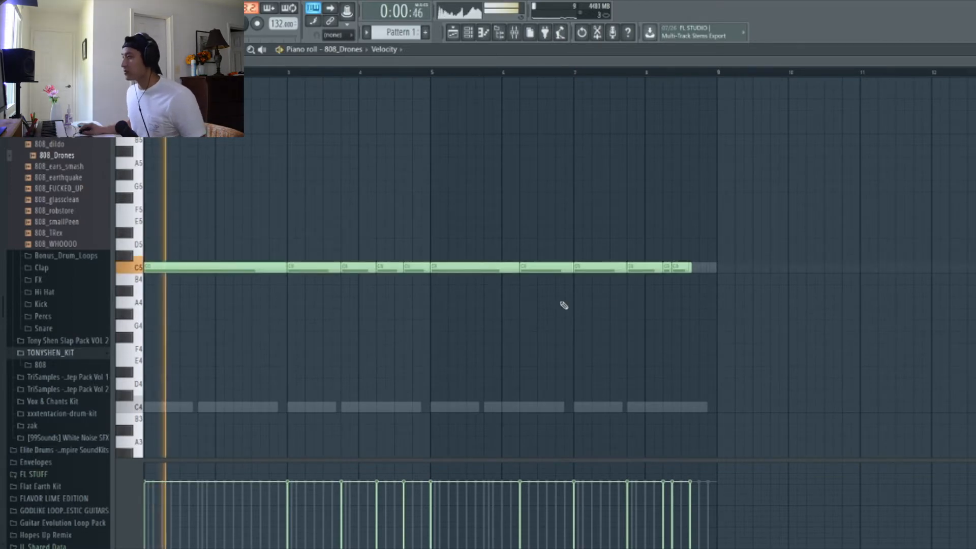
drag(713, 271, 723, 271)
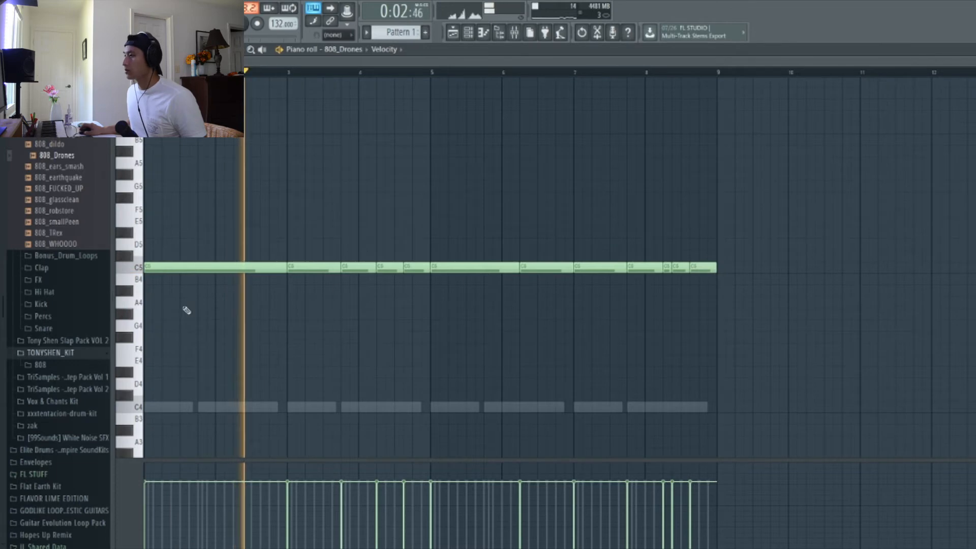
scroll(319, 290, up, 1)
scroll(339, 287, down, 1)
scroll(346, 284, up, 2)
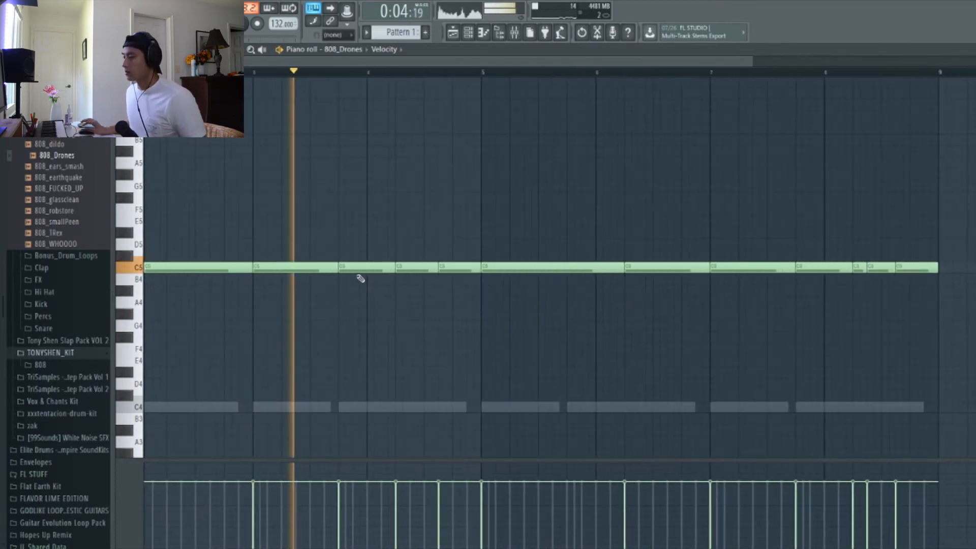
key(space)
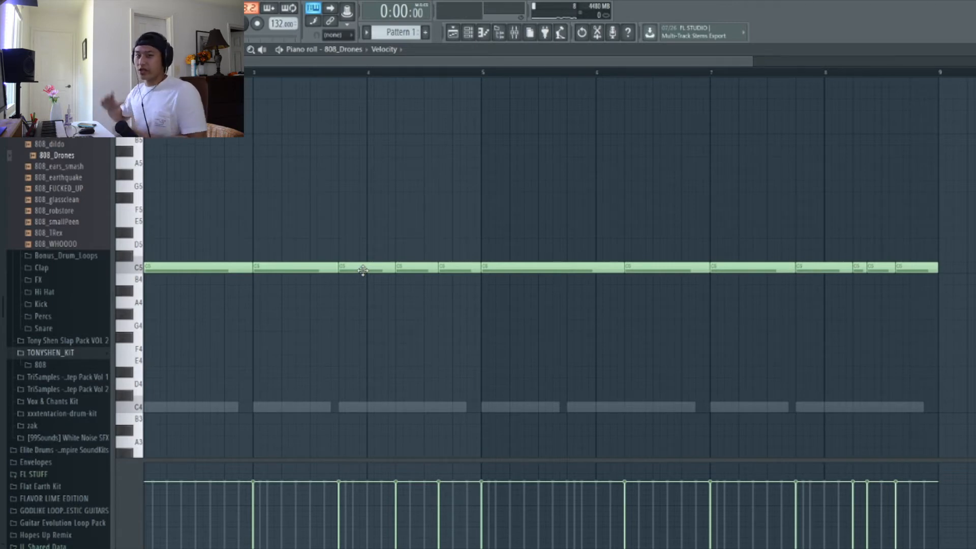
Transpose all 808_Drones notes up three octaves to C8 and play the pattern.
key(ctrl+Up)
key(ctrl+Up)
key(ctrl+Up)
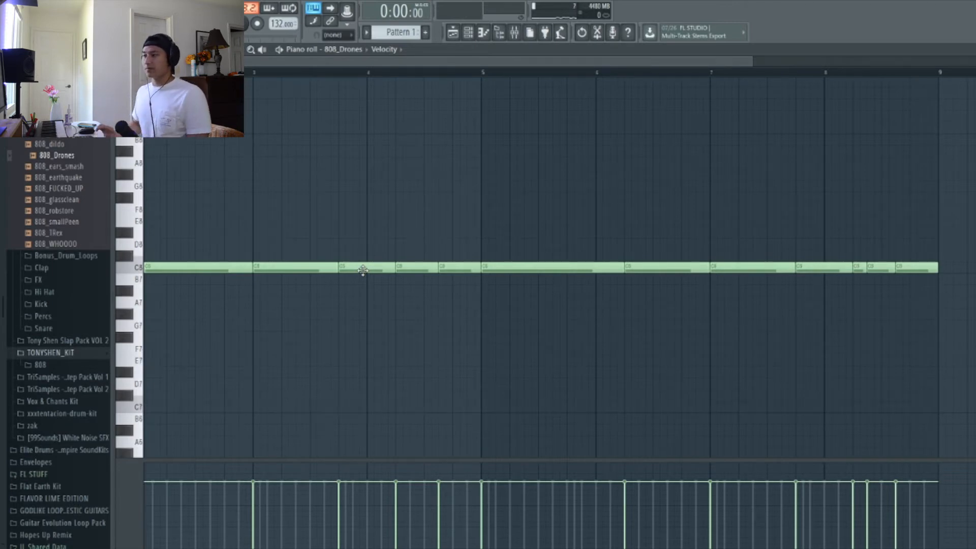
scroll(347, 284, down, 2)
key(space)
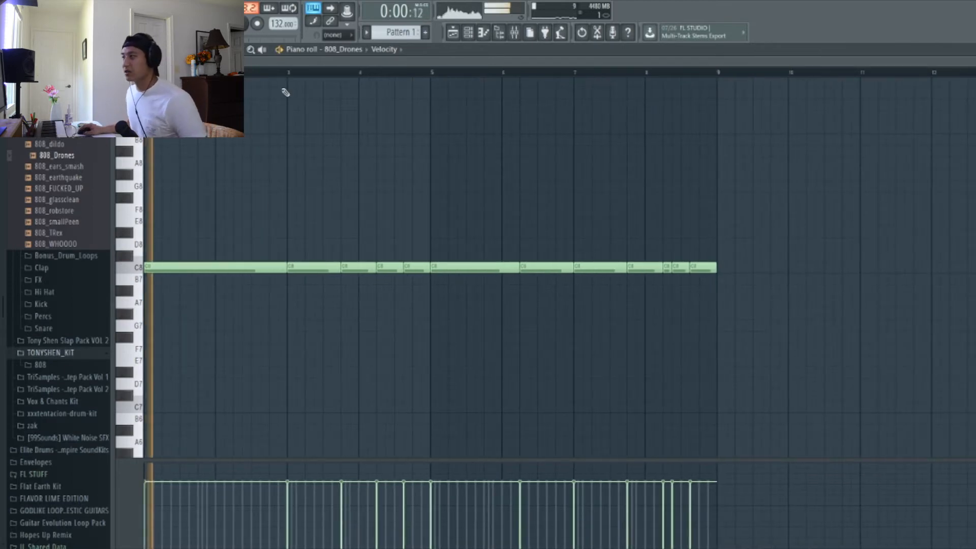
Raise the 808_Drones notes at bar 3 beat 4 and bar 4 beat 2 to G8 and bar 4's last note to D#8, previewing from bar 3.
click(289, 73)
scroll(377, 204, up, 2)
key(space)
drag(359, 264, 359, 187)
key(space)
drag(397, 268, 398, 181)
key(space)
drag(429, 268, 429, 230)
key(space)
ctrl+scroll(498, 240, up, 1)
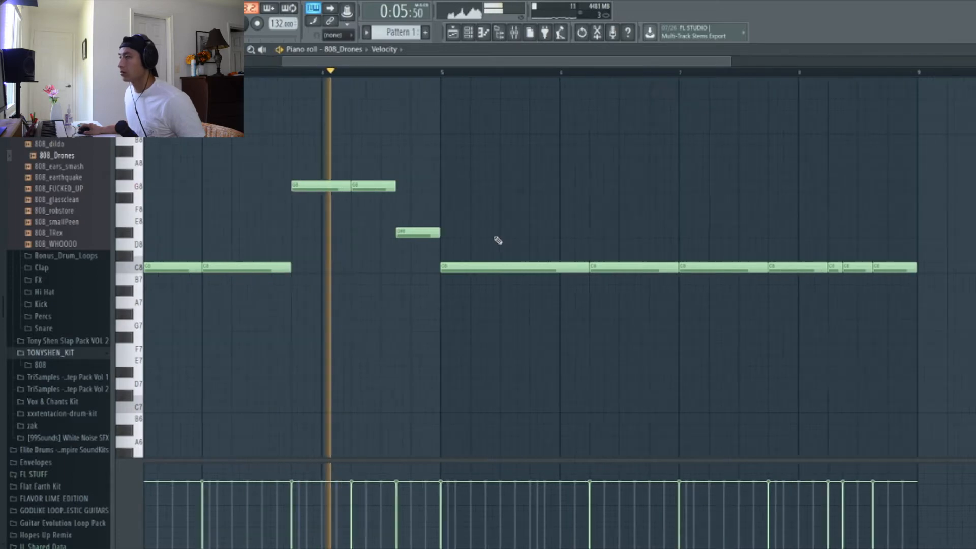
Raise the last four 808_Drones notes in bars 7 and 8 to D#8, G8, G8 and D#8, and play the pattern.
ctrl+scroll(496, 242, down, 1)
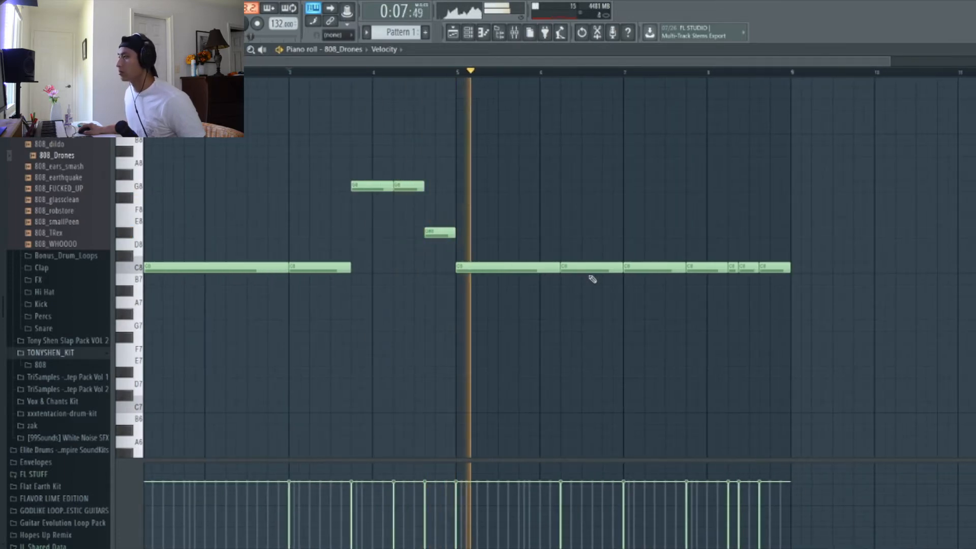
drag(640, 266, 700, 223)
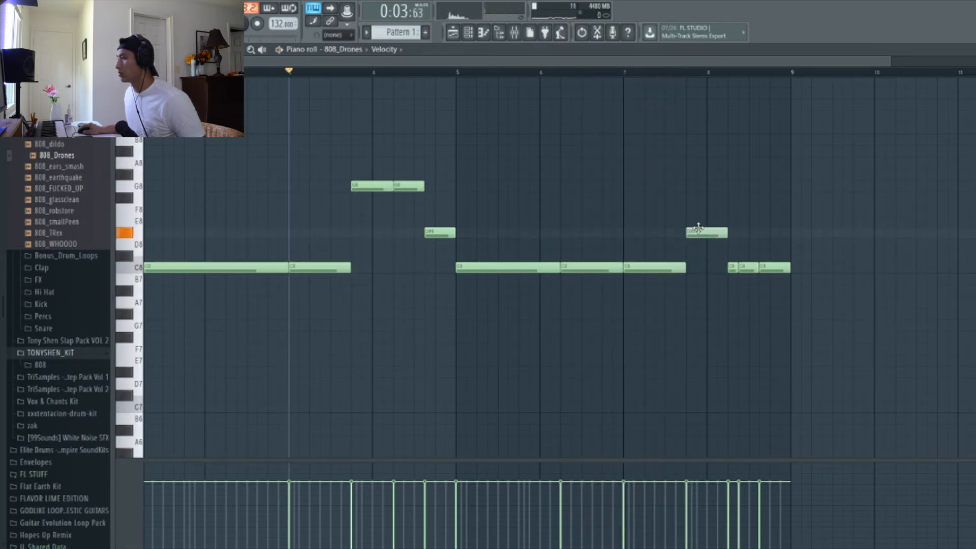
drag(733, 264, 749, 186)
drag(772, 265, 774, 229)
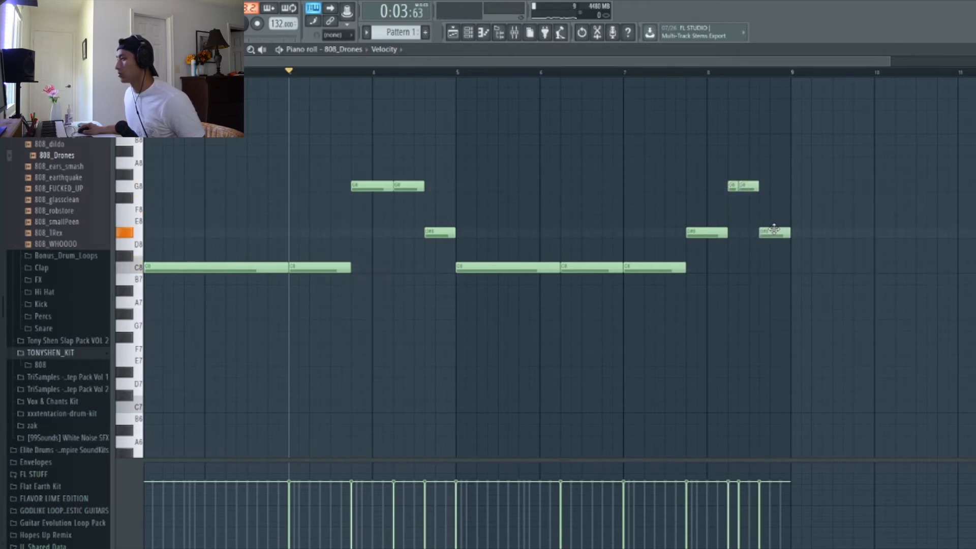
click(681, 75)
key(space)
scroll(732, 138, down, 2)
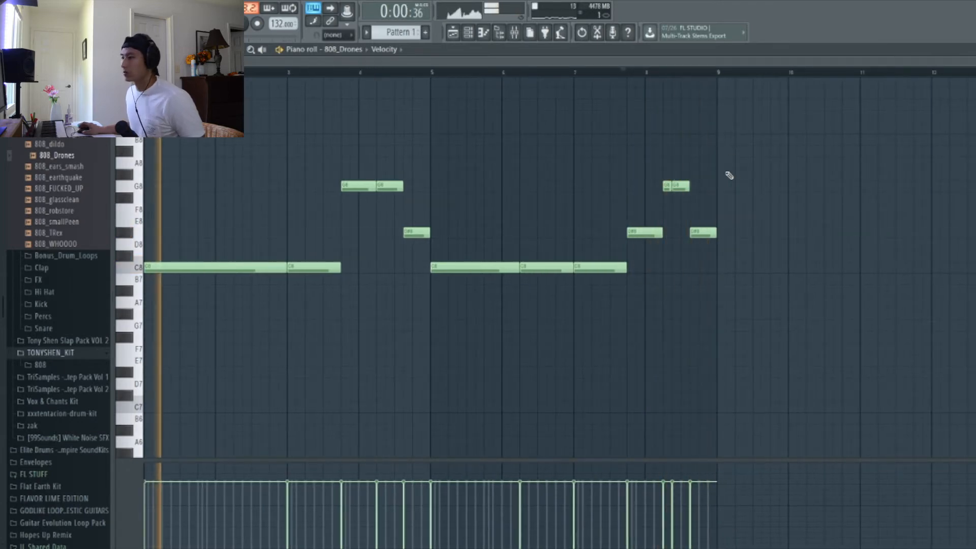
Transpose all 808_Drones notes down three octaves so the lowest notes sit on C5.
key(ctrl+Down)
key(ctrl+Down)
key(ctrl+Down)
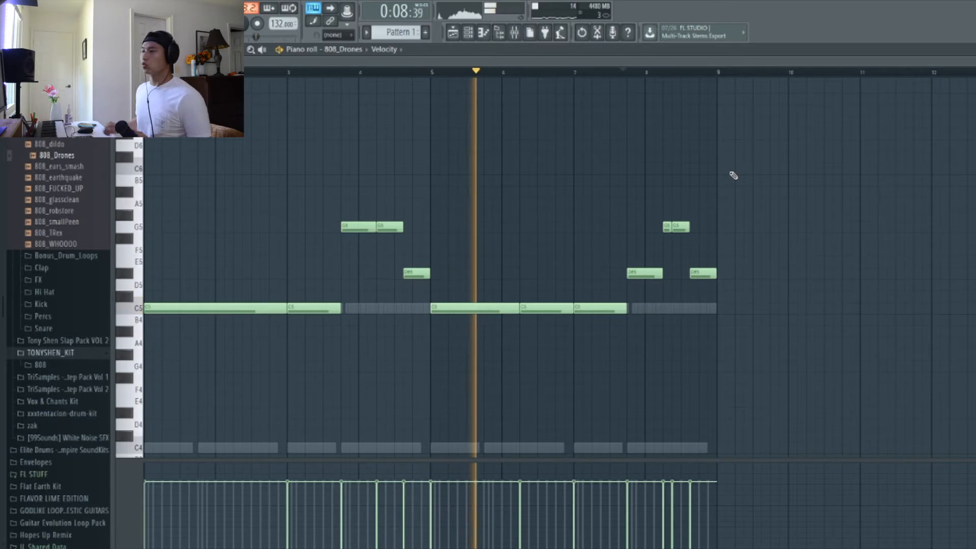
scroll(610, 174, down, 1)
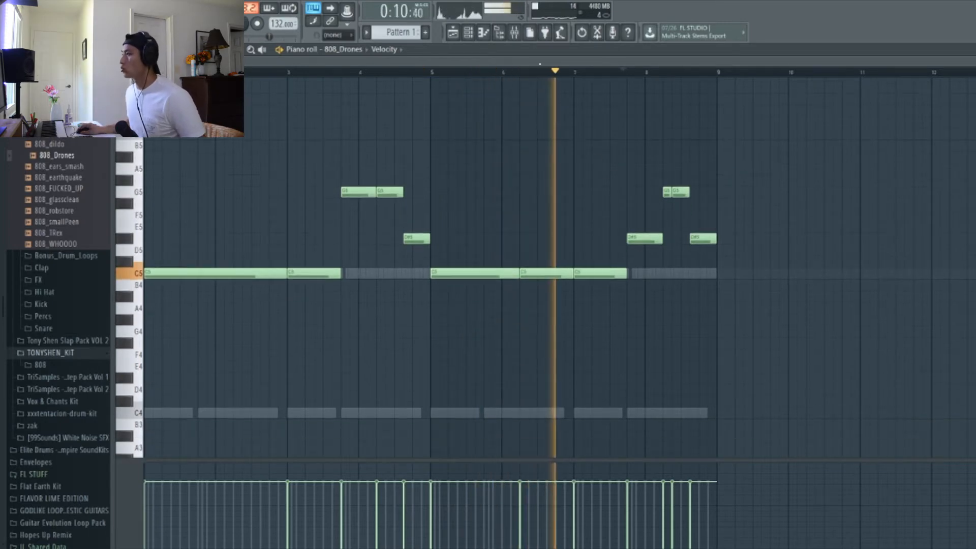
Open the 808_Drones channel settings, load its sample into Edison and detect the pitch regions.
click(468, 35)
click(469, 38)
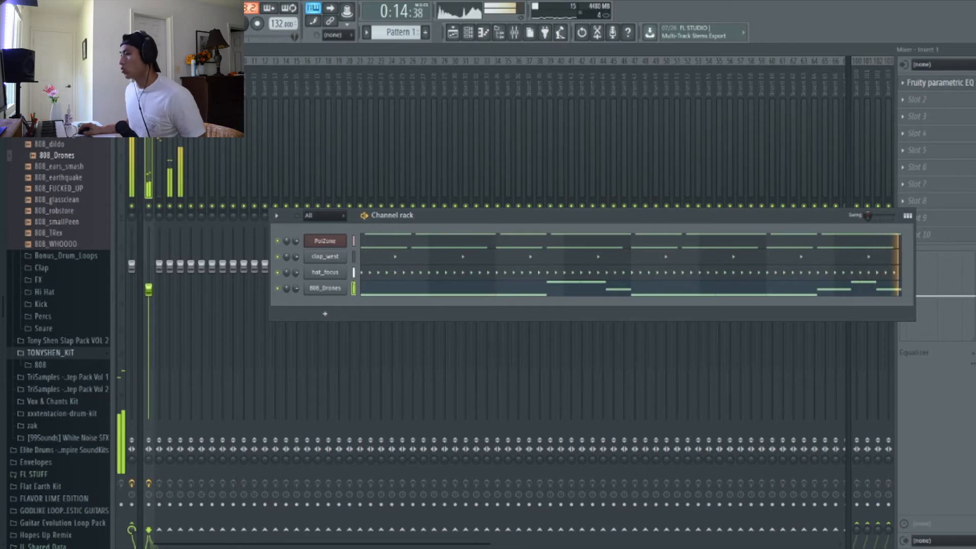
click(324, 288)
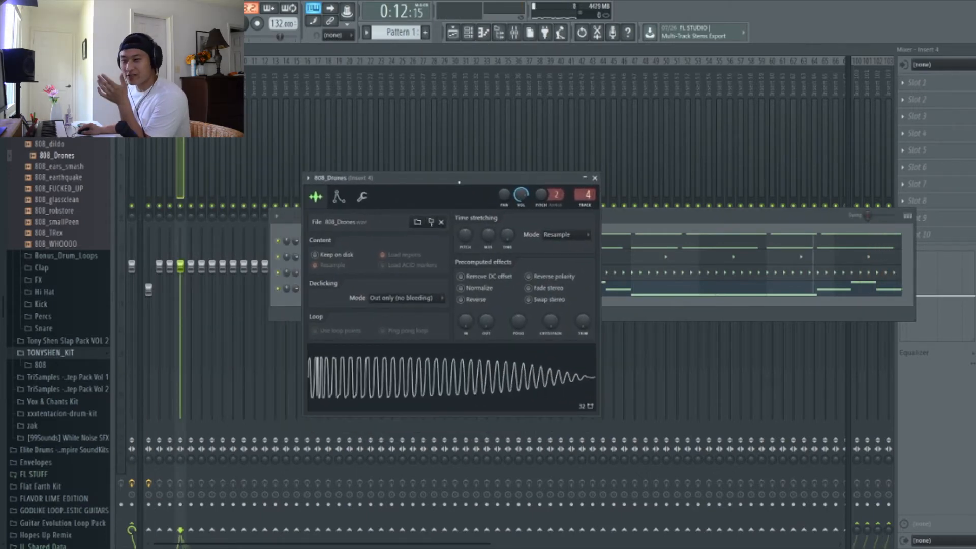
drag(459, 182, 543, 139)
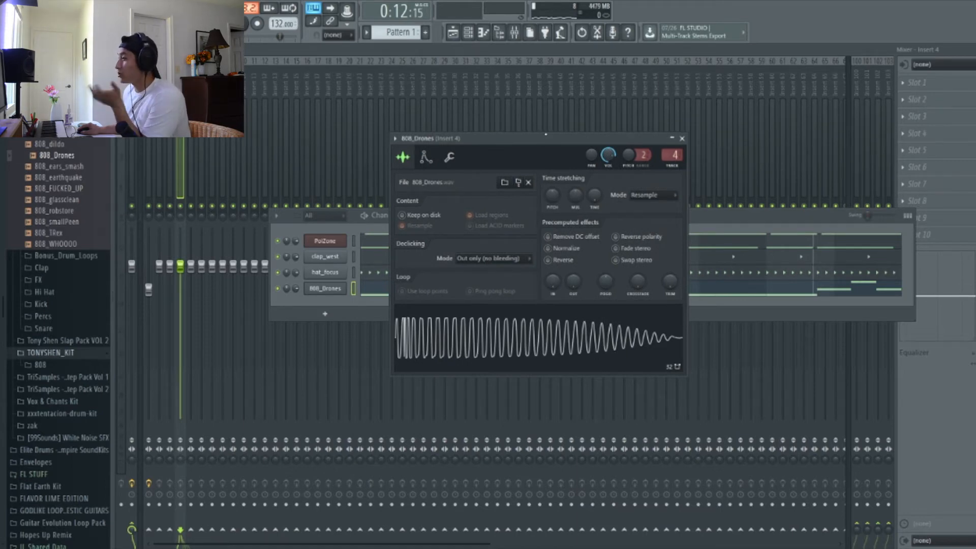
drag(545, 134, 513, 114)
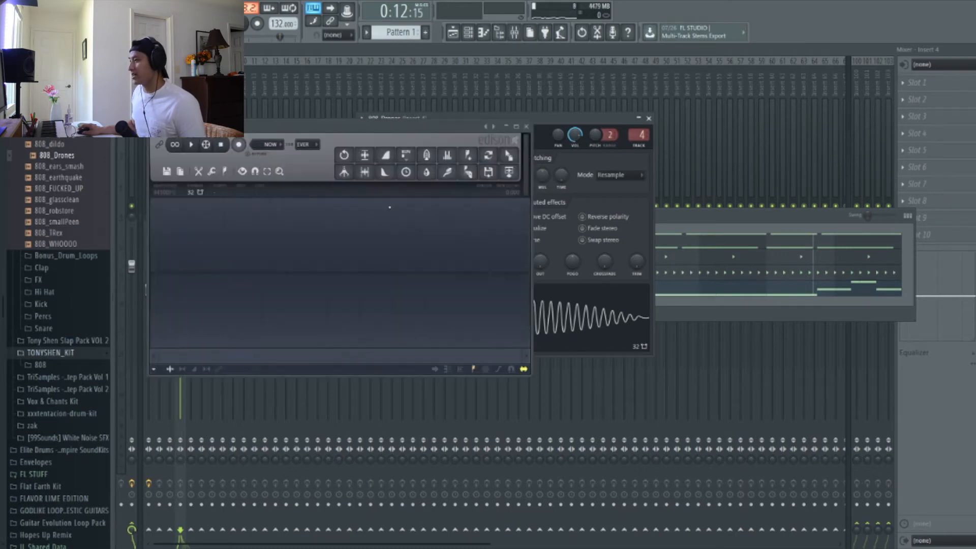
click(225, 172)
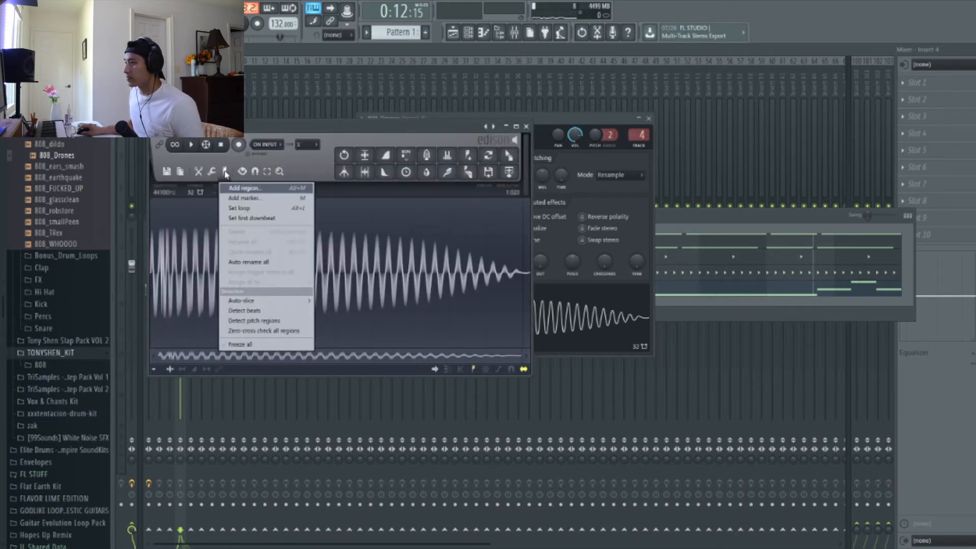
click(279, 325)
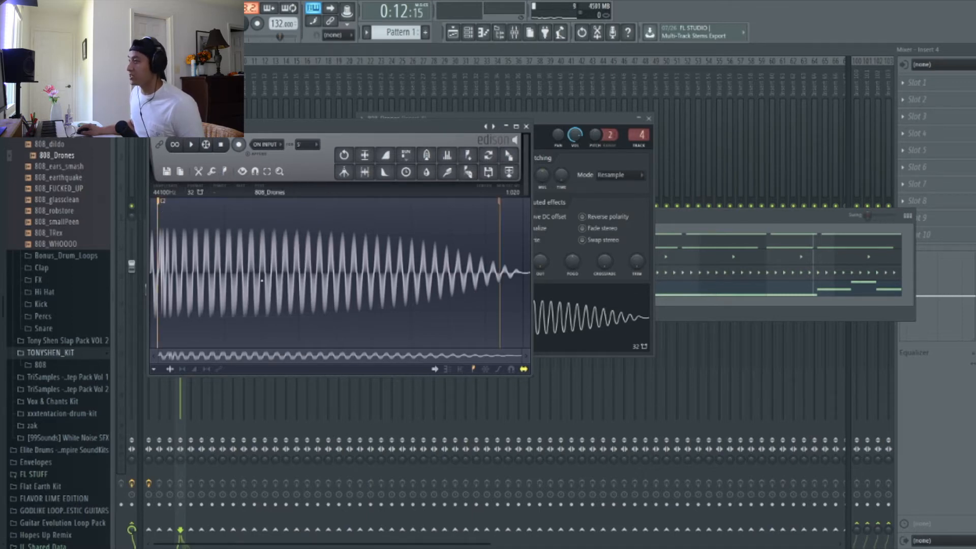
Show the 808_Drones envelope and keyboard settings, try D5 as root note and return it to C5.
drag(538, 117, 595, 127)
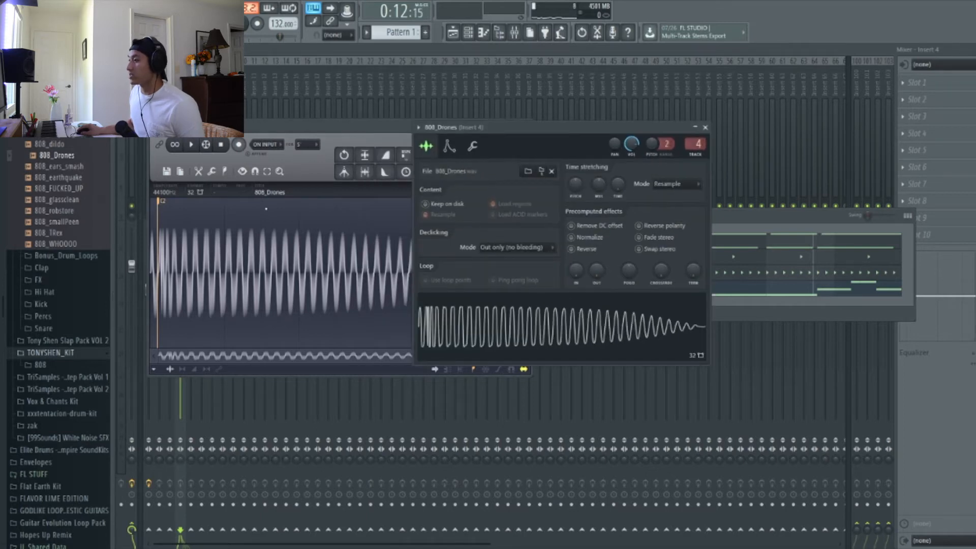
click(449, 147)
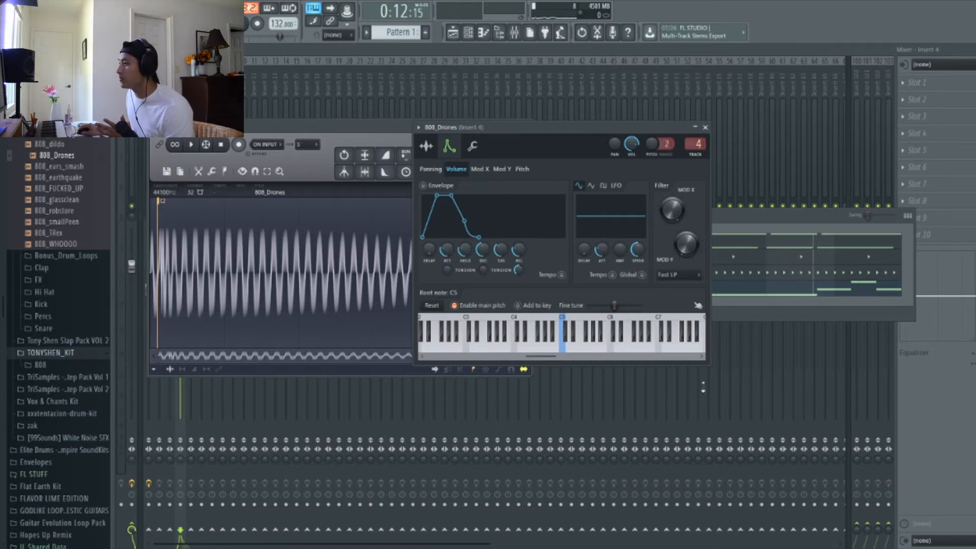
right_click(574, 354)
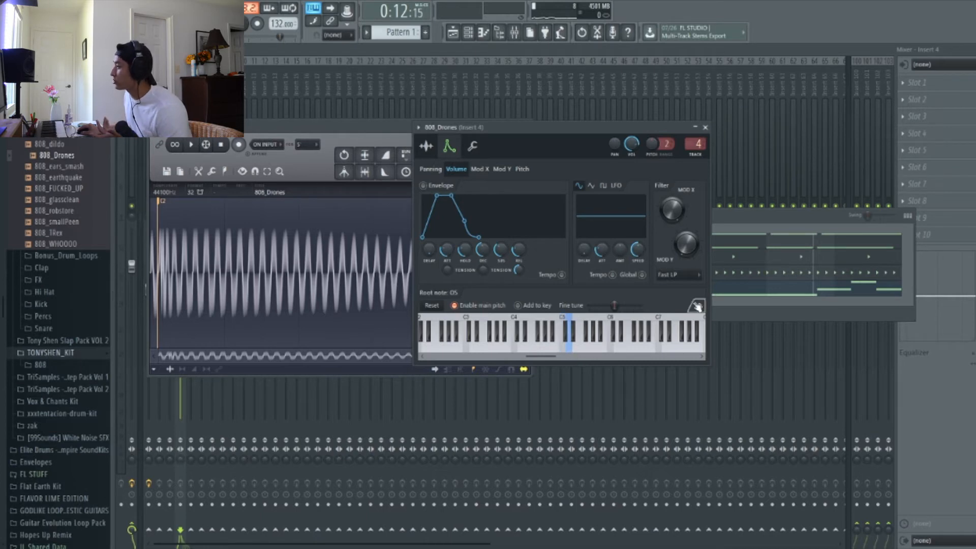
click(697, 306)
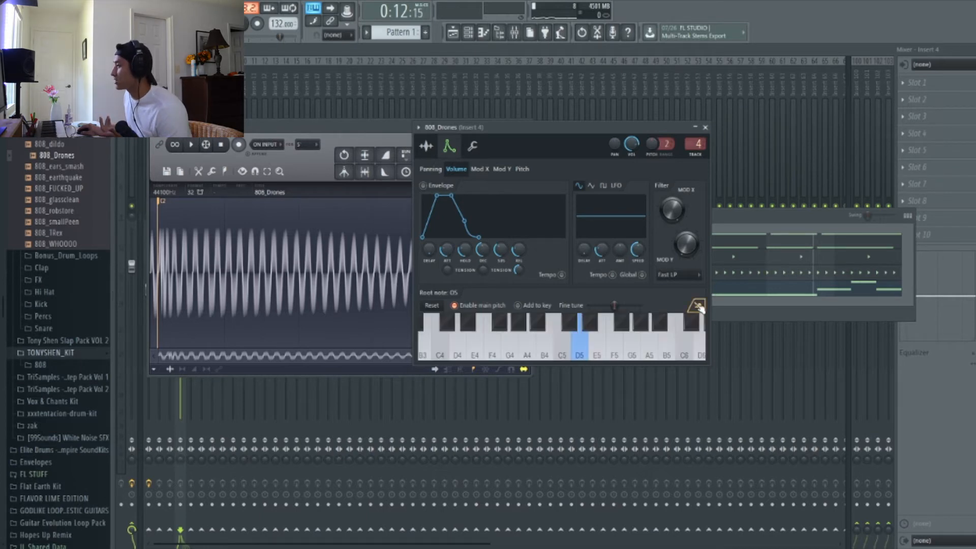
click(562, 346)
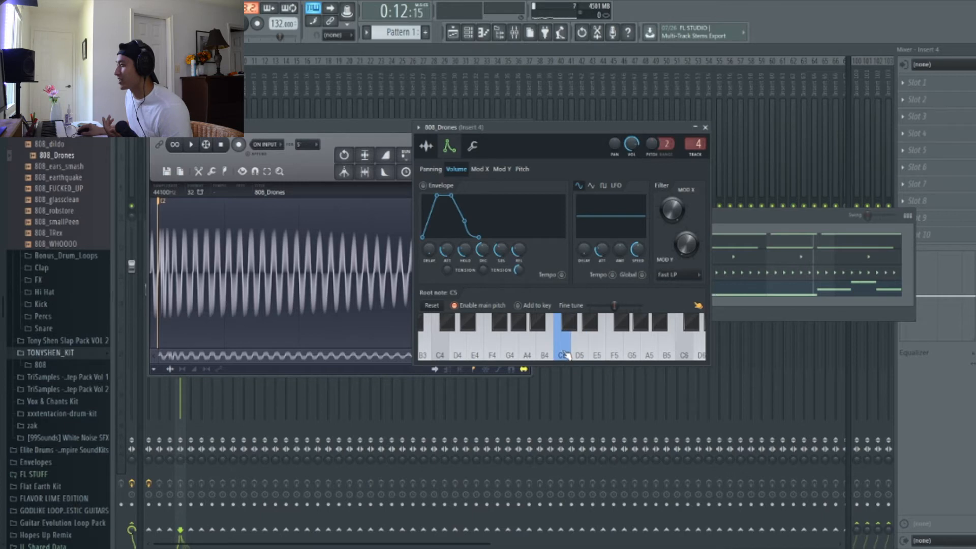
click(701, 304)
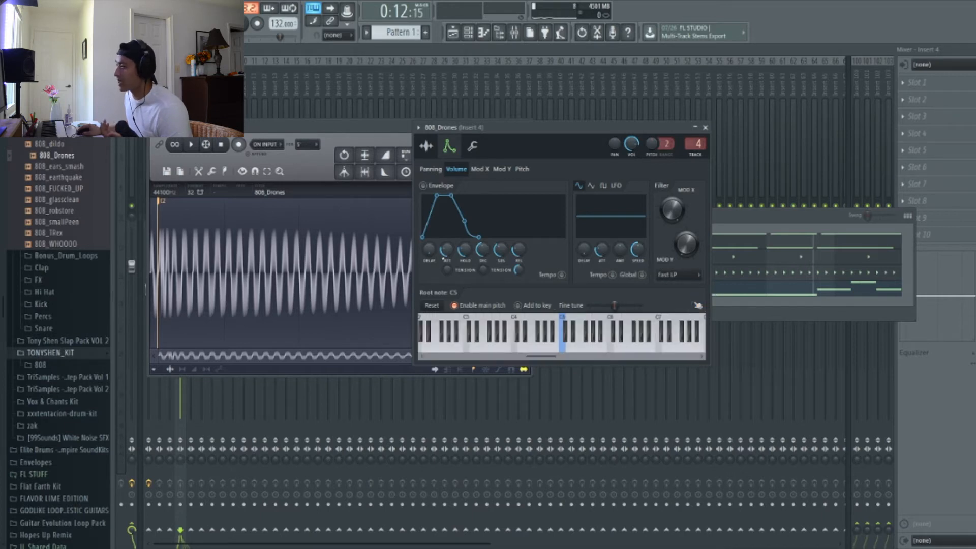
Enable the 808_Drones volume envelope with maximum hold and minimum attack, decay, sustain and release, auditioning it with the envelope off and on.
drag(447, 250, 465, 210)
drag(483, 249, 482, 279)
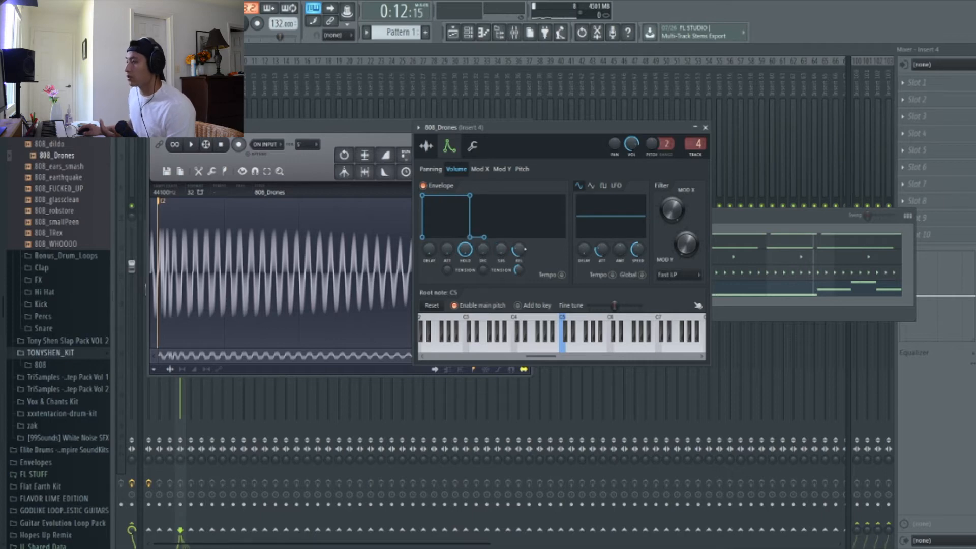
key(z)
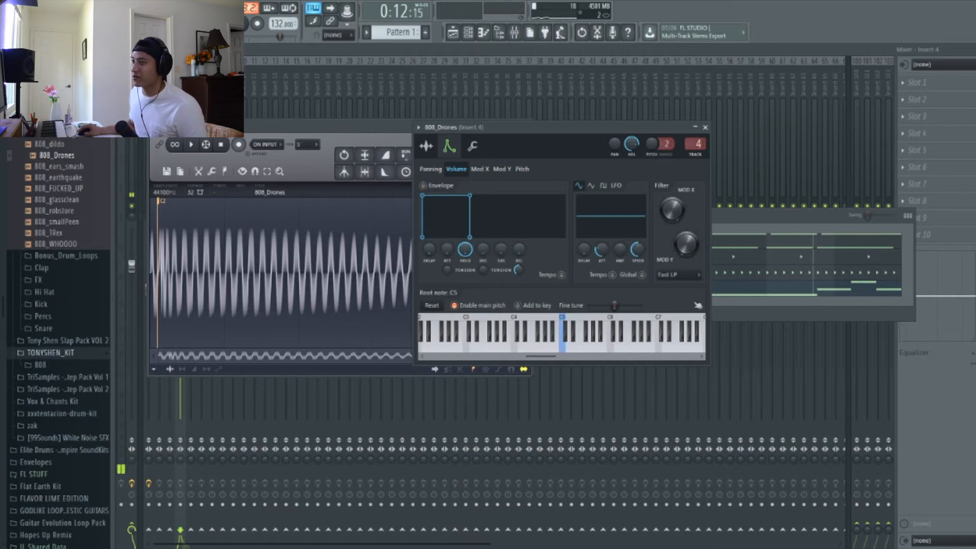
click(424, 186)
key(z)
key(z)
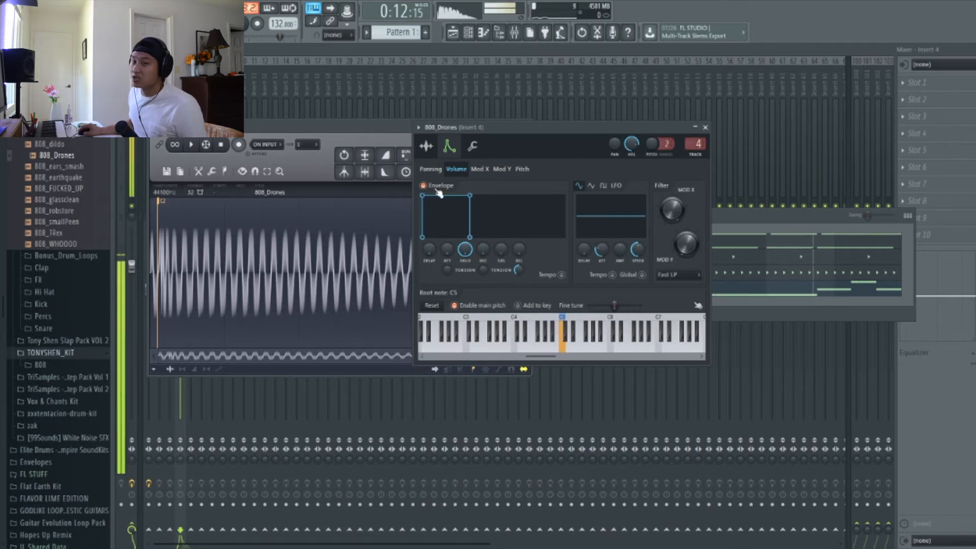
Close the 808_Drones settings, transpose the PoiZone melody down one octave to C4 and C3, and play the pattern.
click(706, 127)
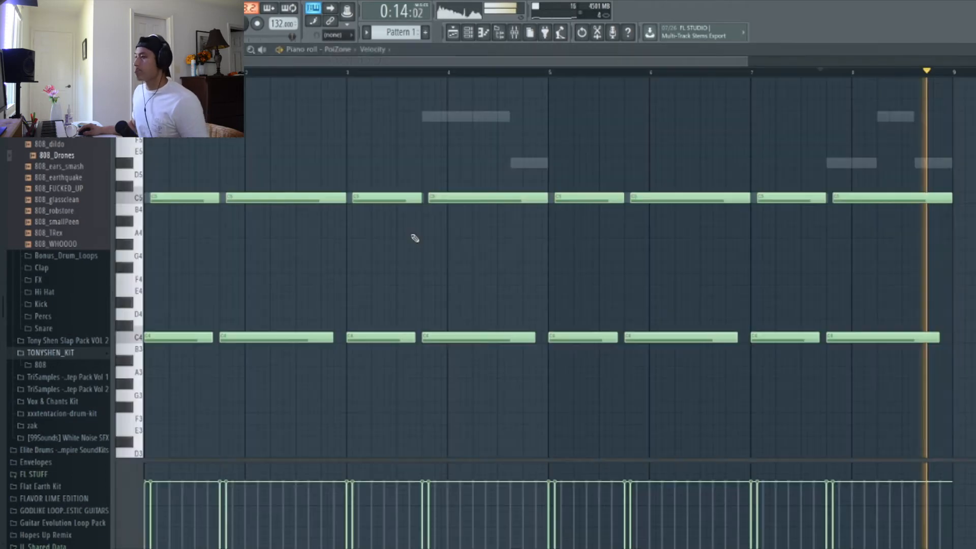
click(408, 233)
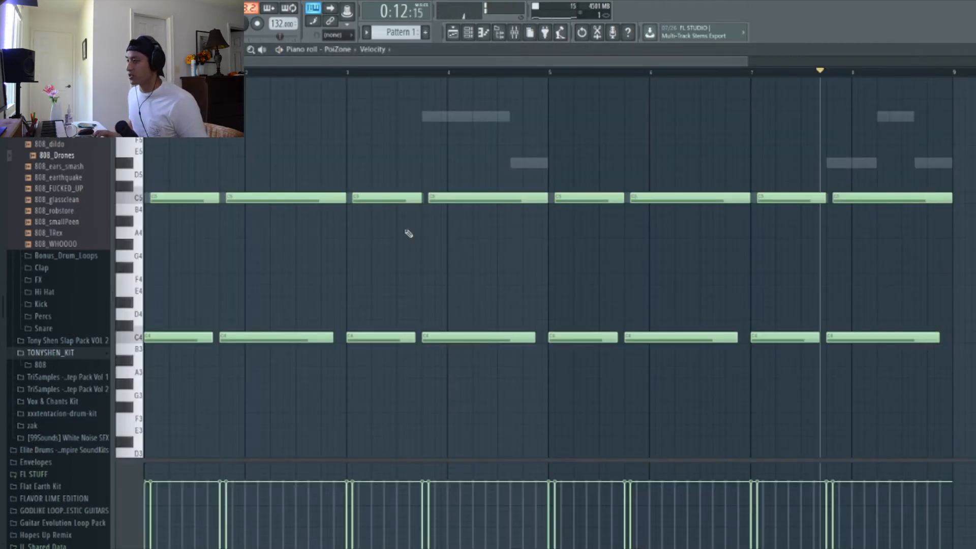
key(ctrl+Down)
key(space)
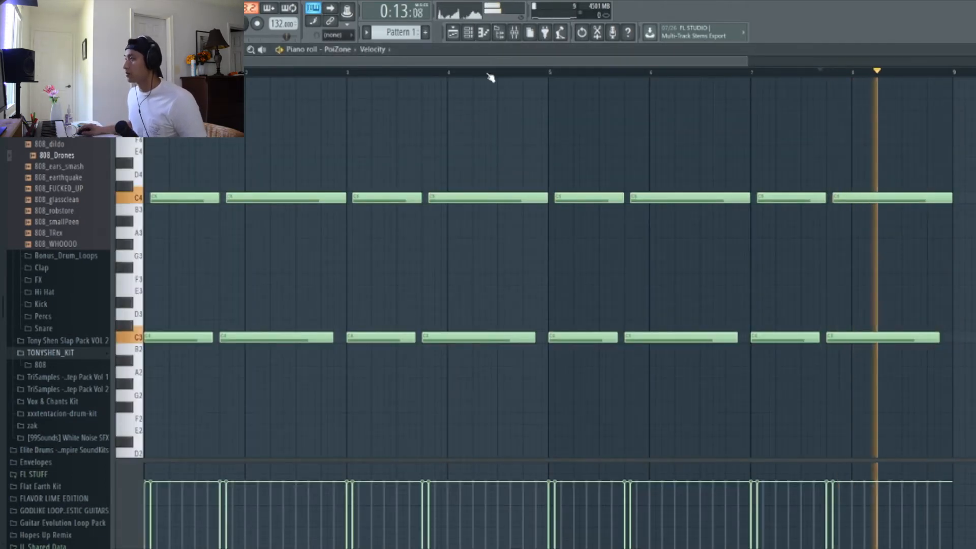
Solo mixer insert 4 for the 808 and load Fruity Fast Dist into its first effect slot.
key(F9)
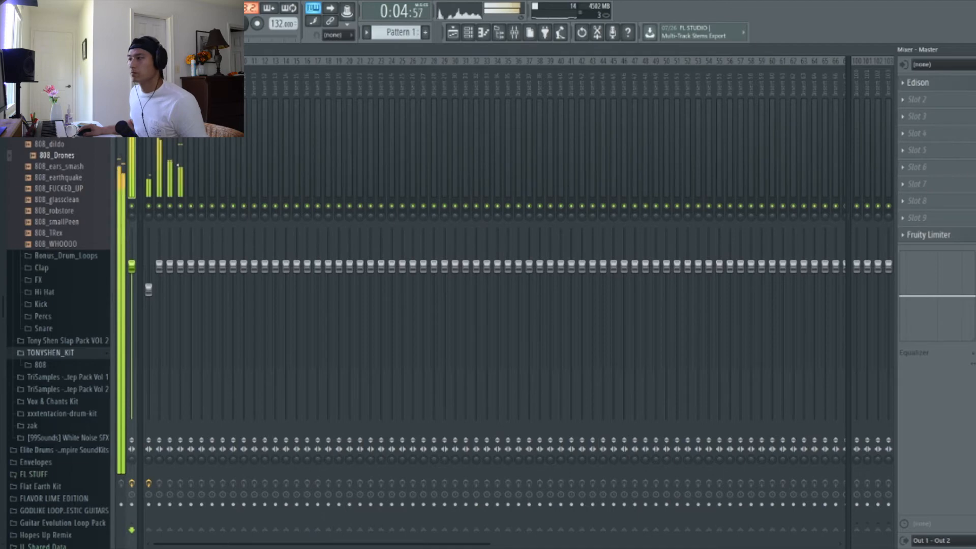
click(184, 208)
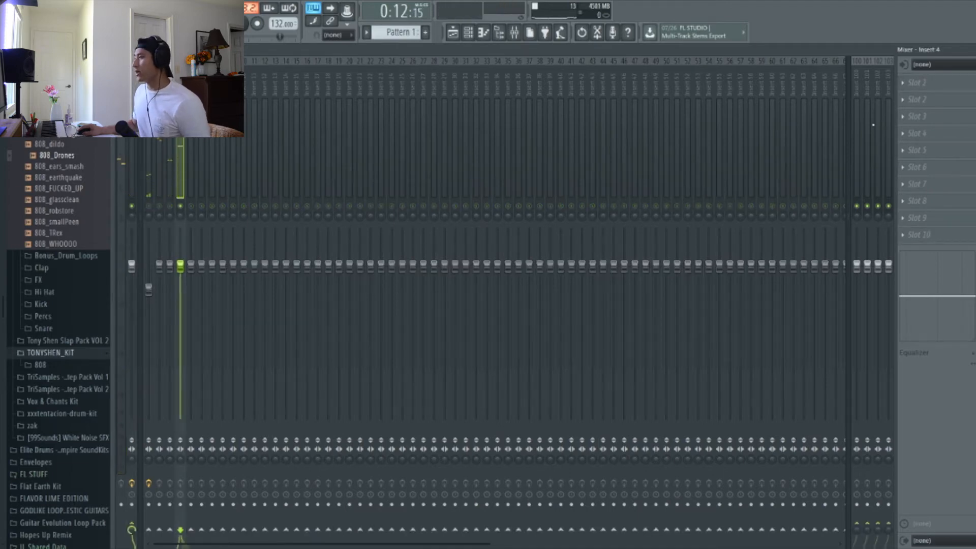
click(925, 89)
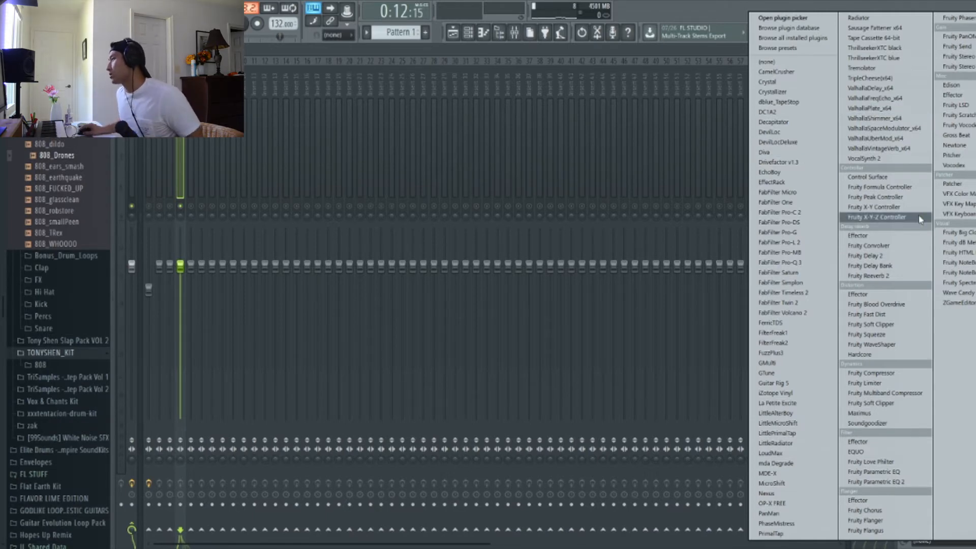
click(890, 314)
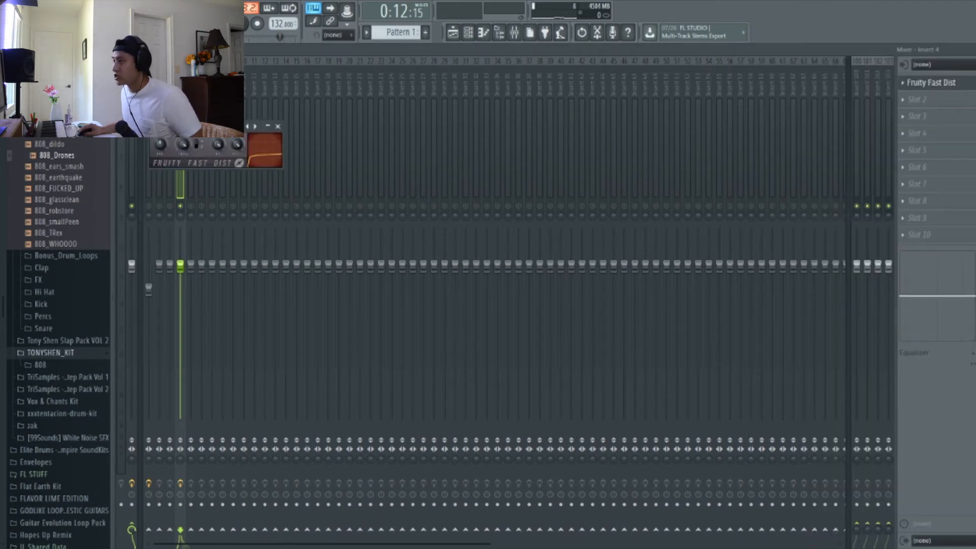
Soften the Fruity Fast Dist distortion curve on insert 4 and play the pattern.
drag(218, 126, 395, 139)
key(space)
key(space)
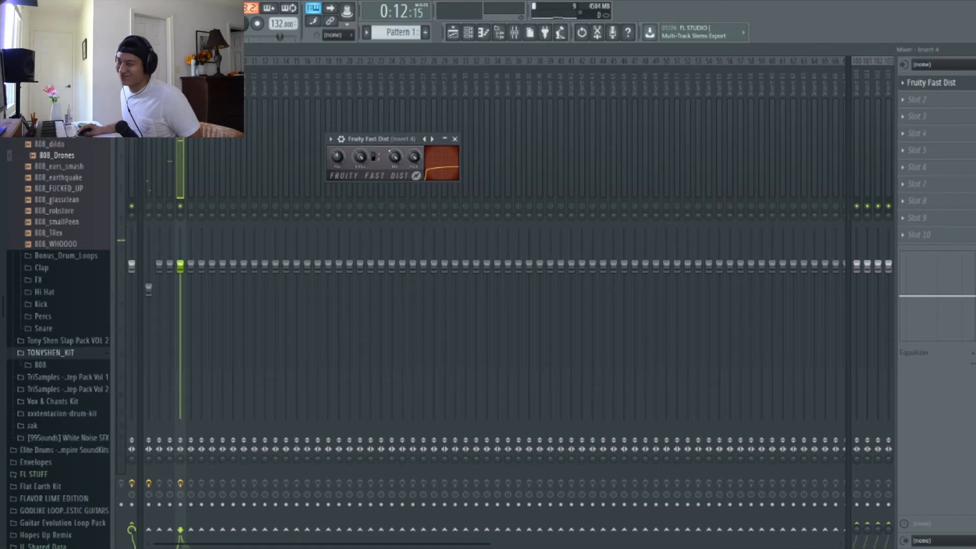
drag(388, 138, 429, 159)
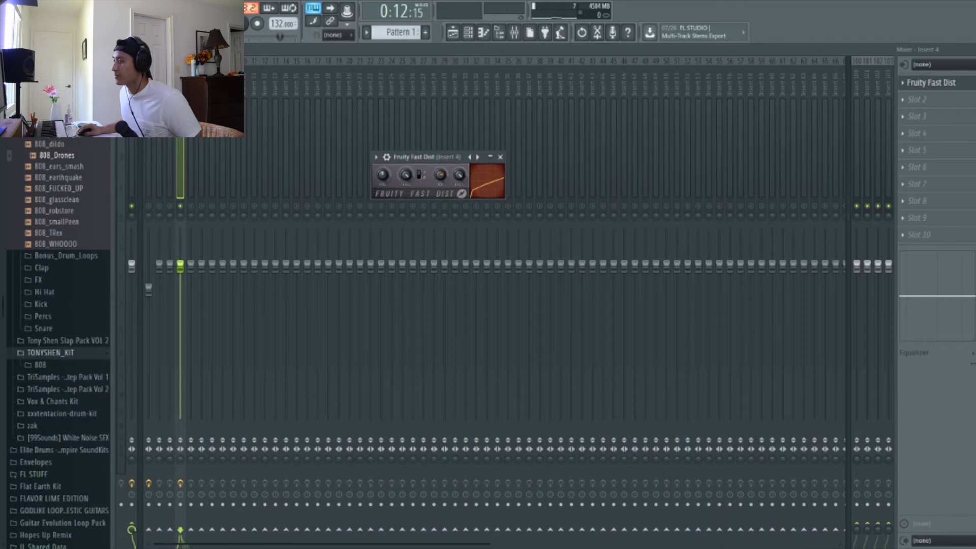
key(space)
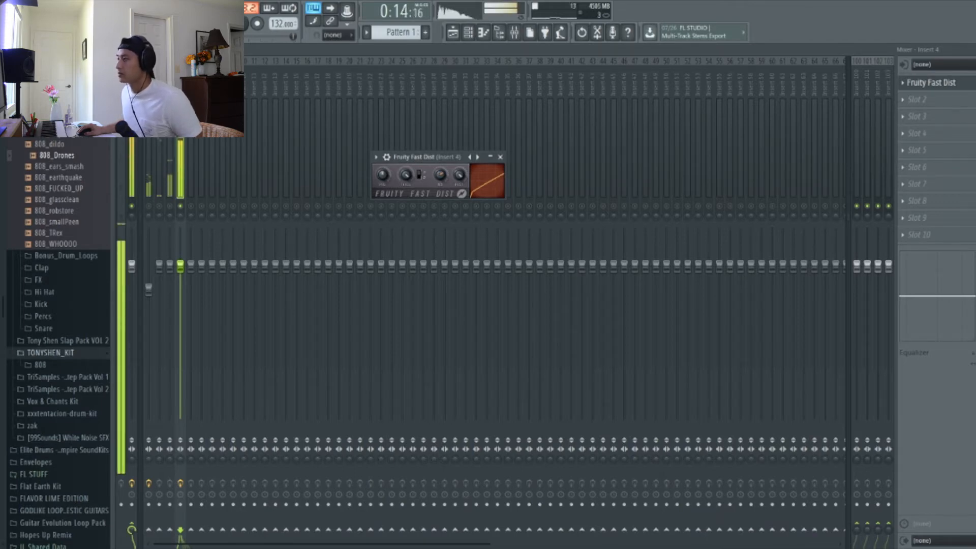
Unsolo mixer insert 4 and lower the insert 2 fader slightly.
click(186, 264)
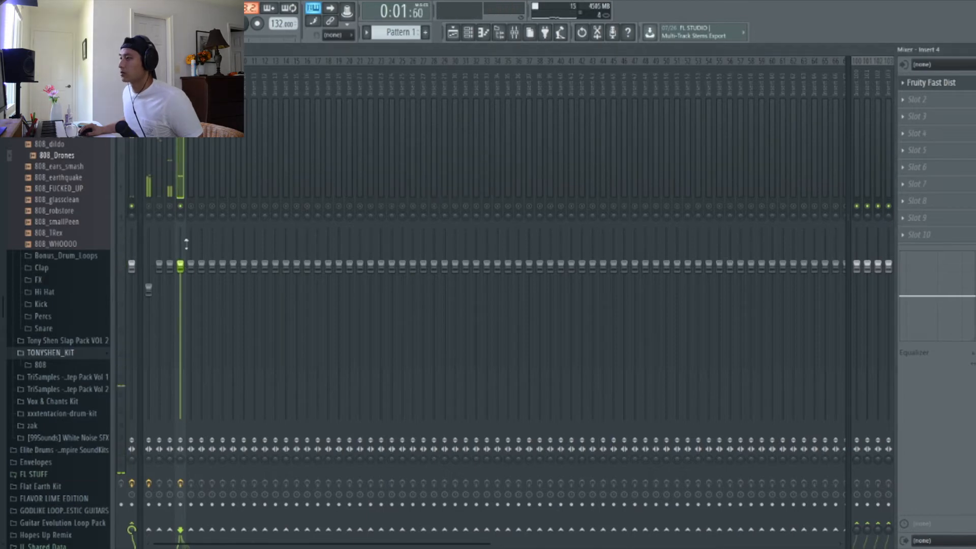
right_click(180, 206)
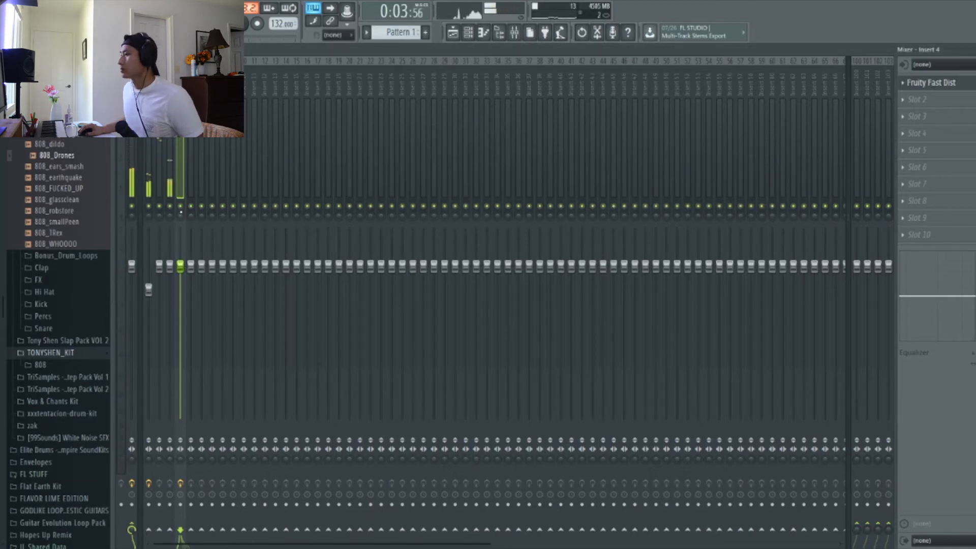
click(160, 269)
Bring up the channel rack and add the OpenHat_Rain sample from the open hi-hat folder as a new channel.
click(469, 32)
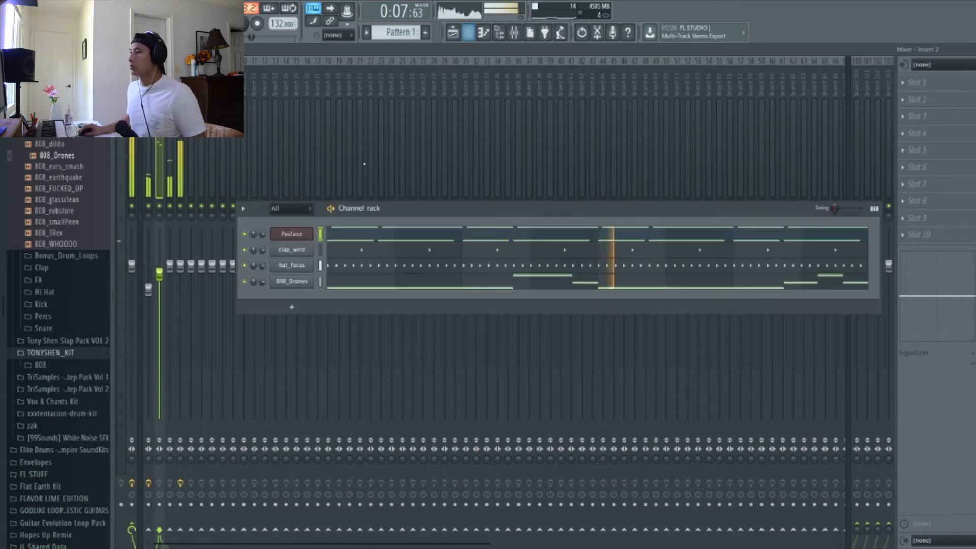
drag(407, 208, 386, 145)
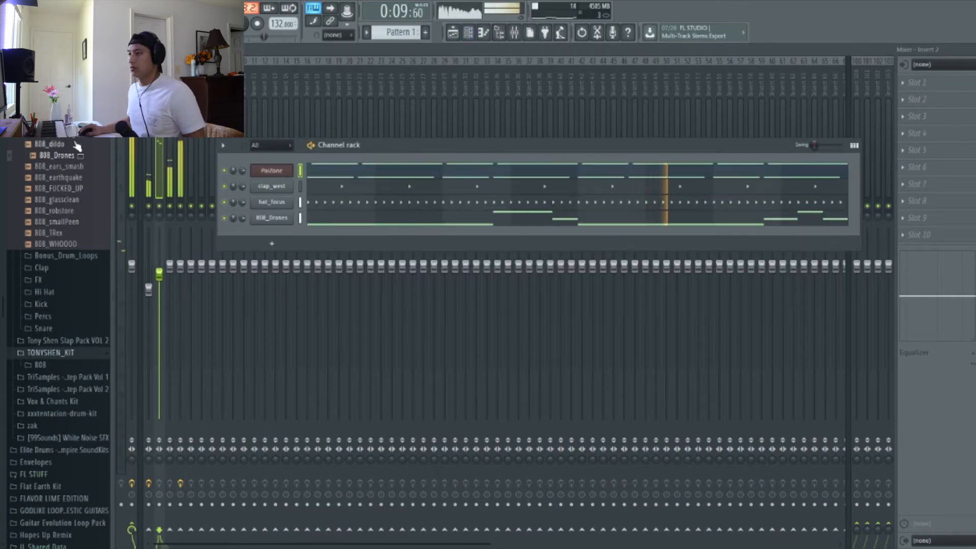
scroll(76, 145, down, 4)
click(70, 159)
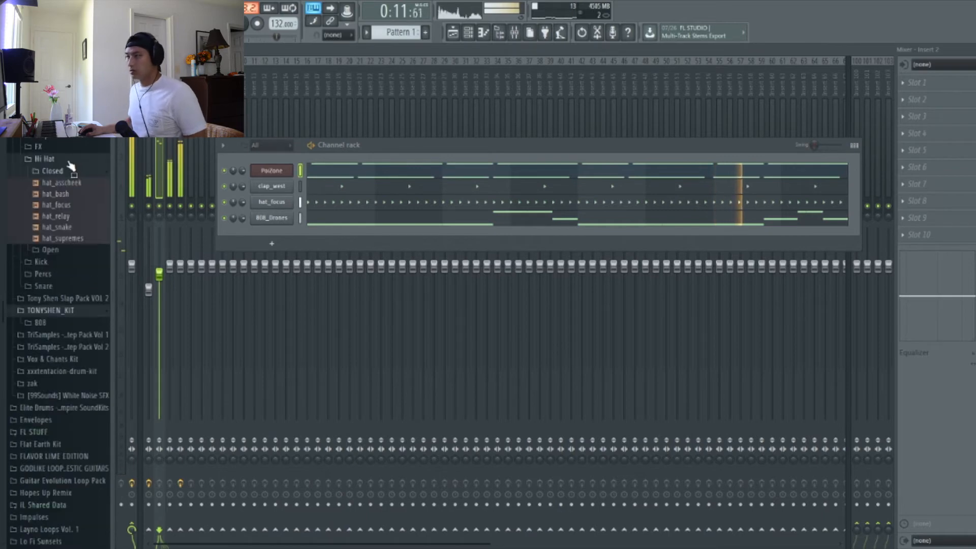
click(71, 169)
click(56, 183)
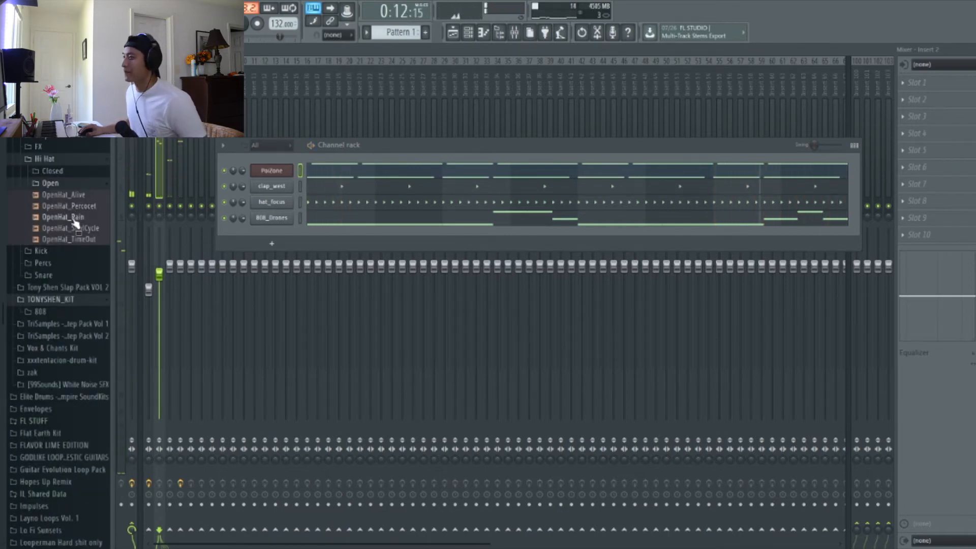
click(74, 217)
drag(76, 223, 285, 239)
Place OpenHat_Rain hits on steps 5 and 37 while playing the pattern.
click(854, 147)
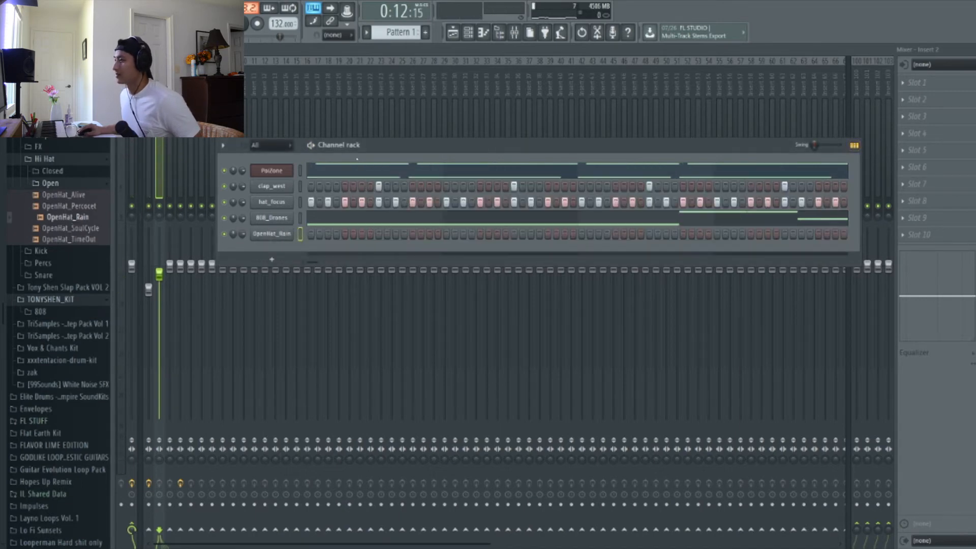
click(345, 233)
key(space)
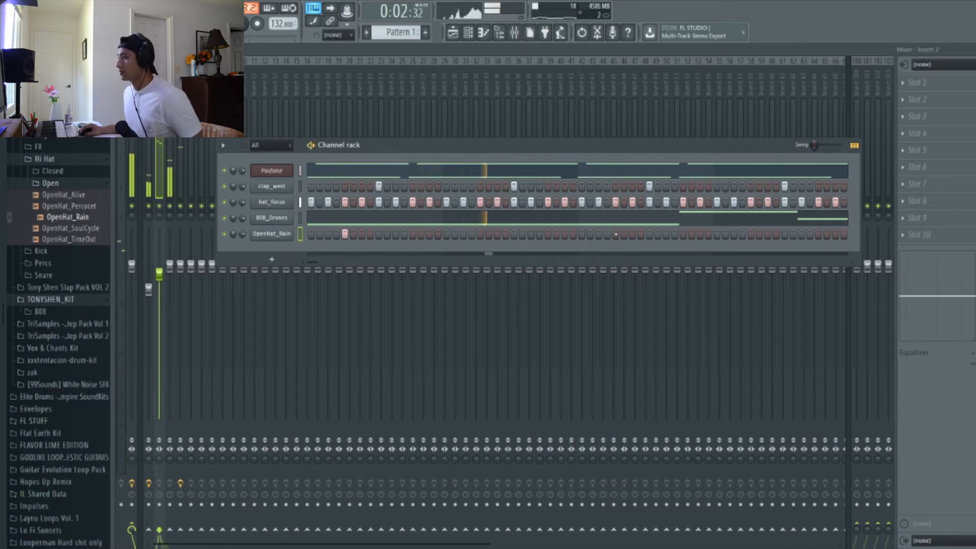
click(854, 146)
Duplicate the two OpenHat_Rain notes into bars 5 to 8 in the piano roll and return to the channel rack.
click(582, 235)
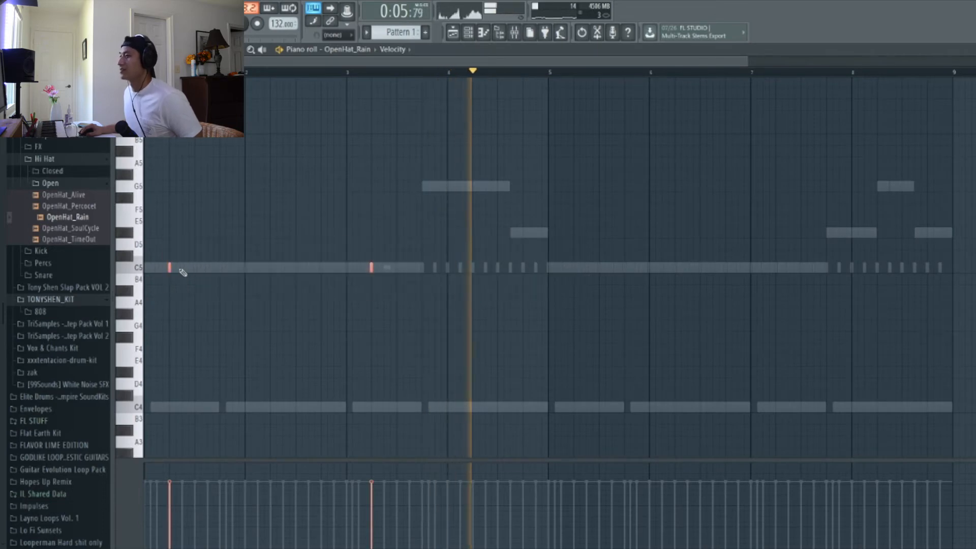
key(ctrl+b)
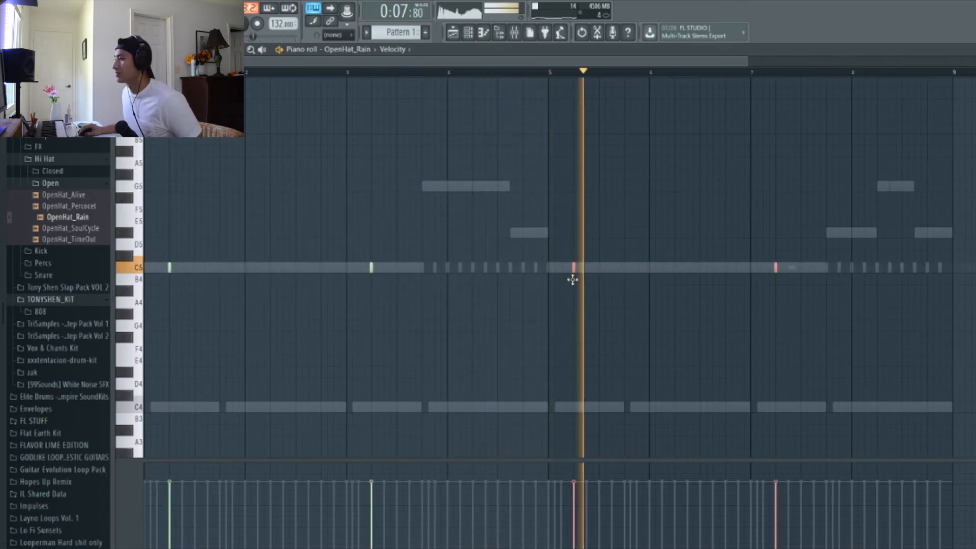
ctrl+click(591, 225)
scroll(576, 136, down, 1)
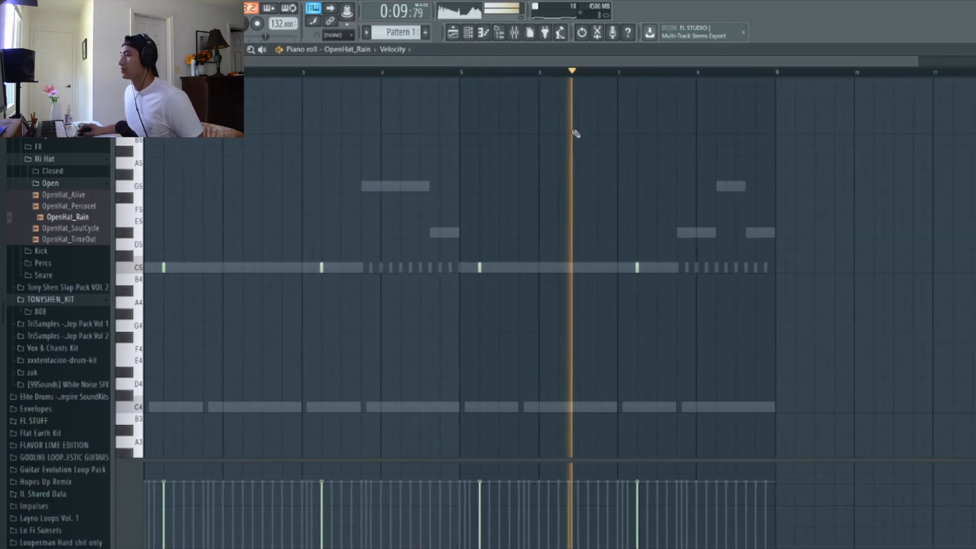
click(484, 32)
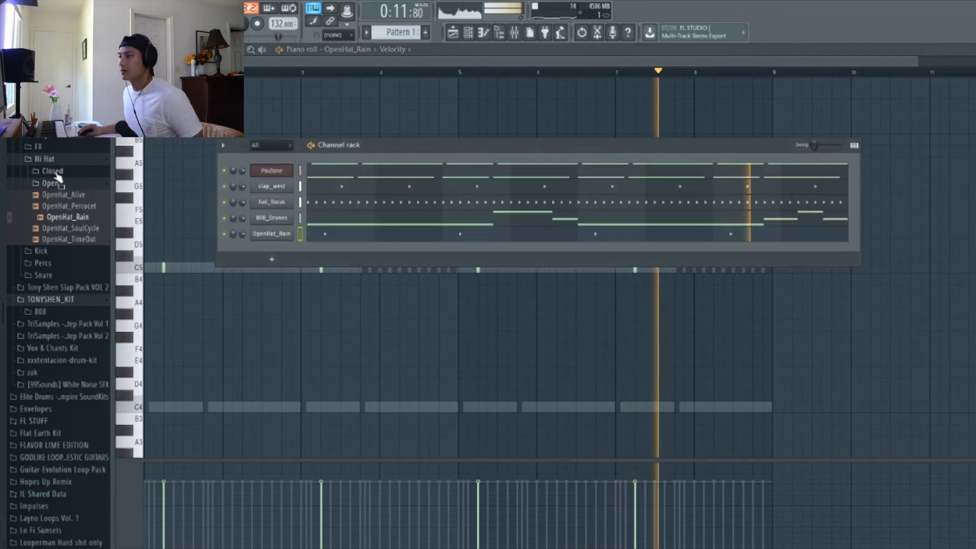
Browse the kit's percussion folder and add the perc_rimjob sample as a new channel.
click(45, 159)
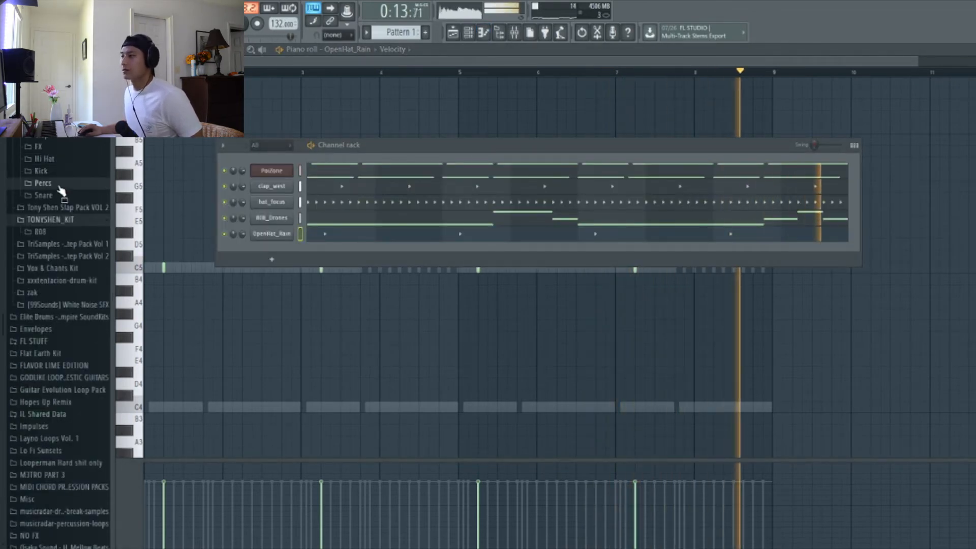
click(51, 183)
click(66, 183)
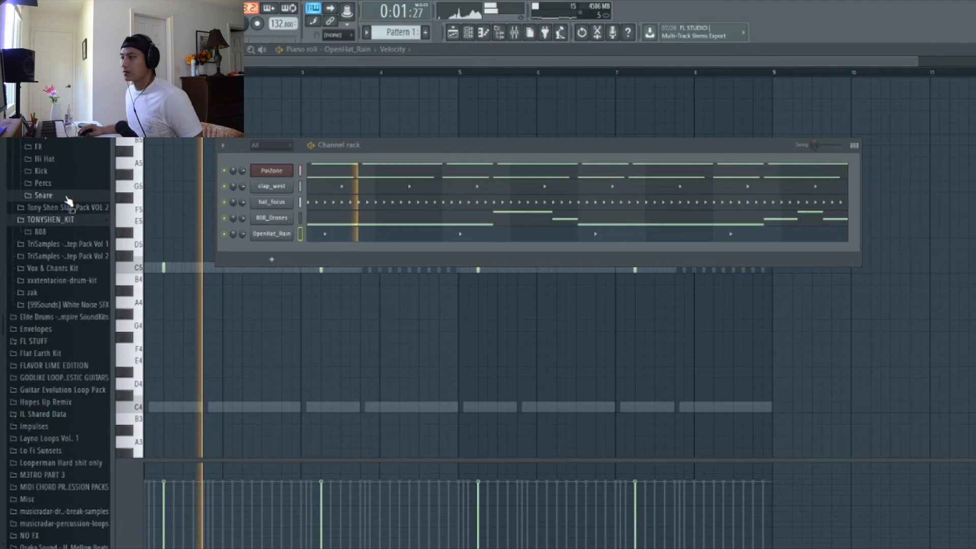
click(68, 196)
click(69, 195)
click(66, 183)
key(space)
drag(53, 229, 272, 254)
Place perc_rimjob hits on steps 15, 19, 51, 59 and 63 while the pattern plays.
click(854, 146)
key(space)
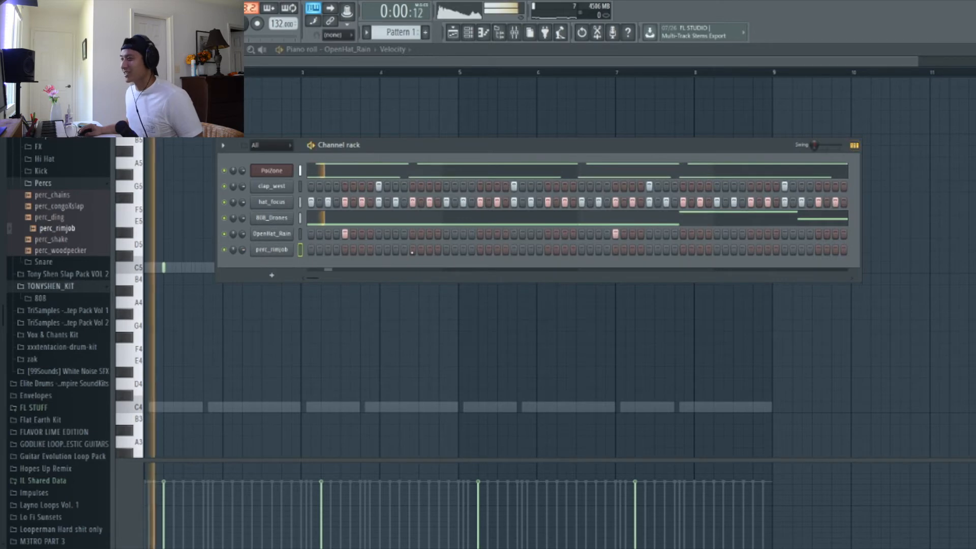
click(430, 250)
click(463, 249)
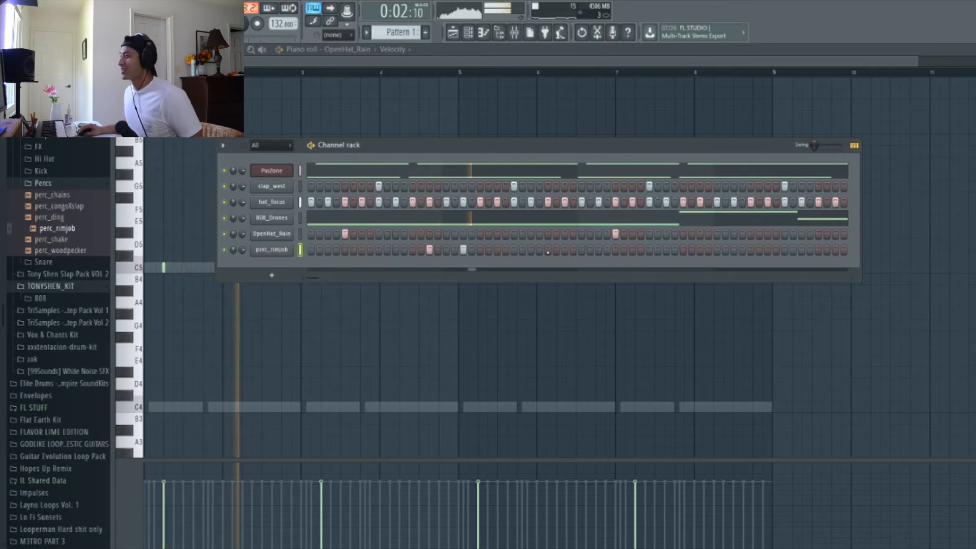
click(734, 249)
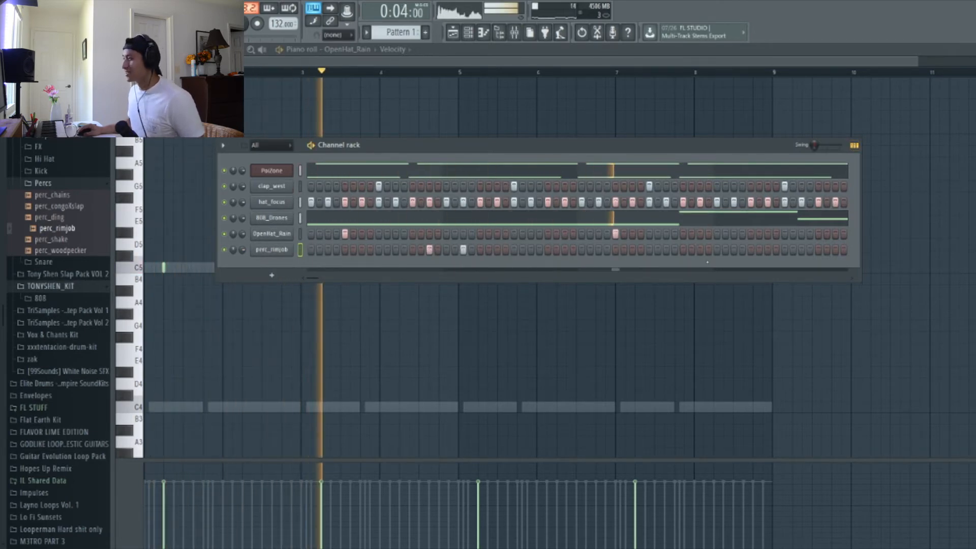
click(802, 250)
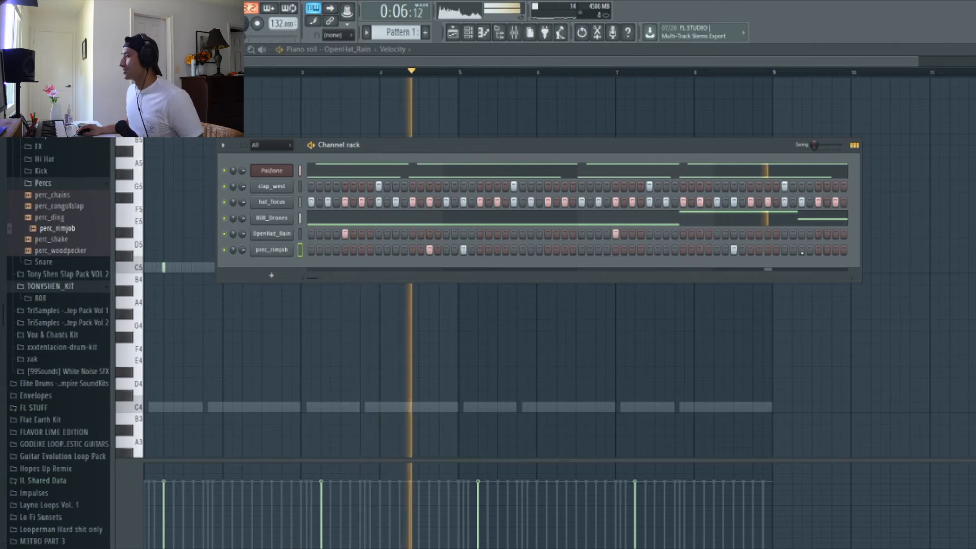
click(836, 250)
click(855, 146)
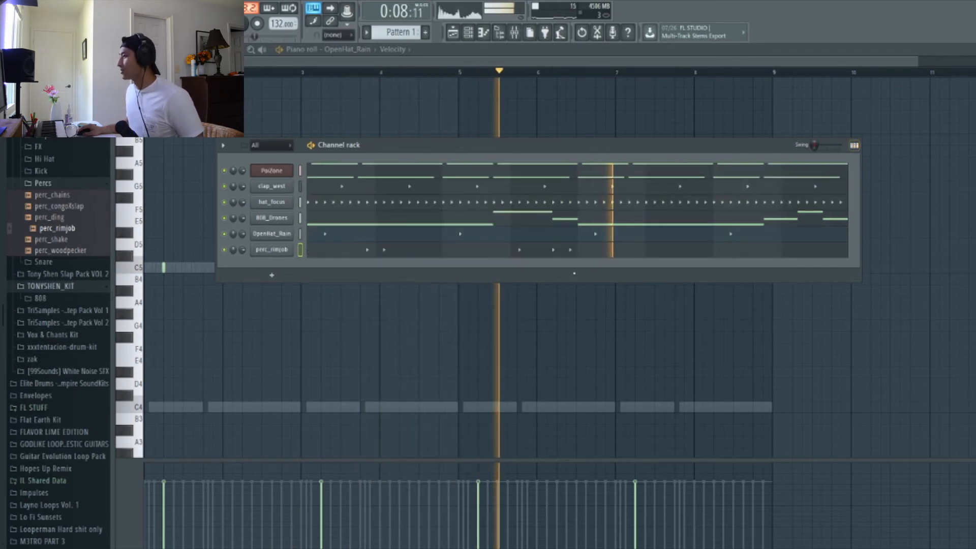
Copy the five perc_rimjob notes into bars 5 to 8 at C5 in the piano roll and play the pattern.
click(583, 251)
key(space)
drag(642, 284, 154, 275)
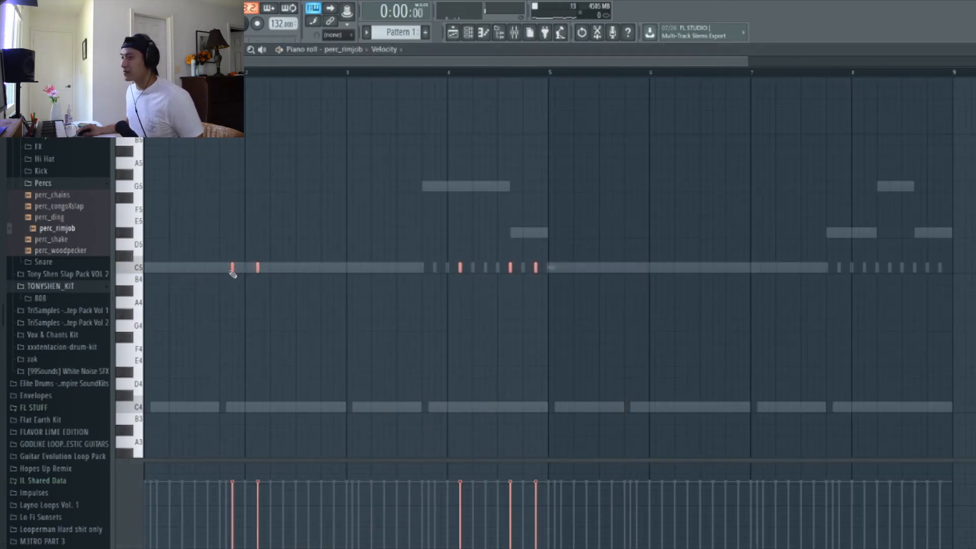
drag(233, 271, 638, 295)
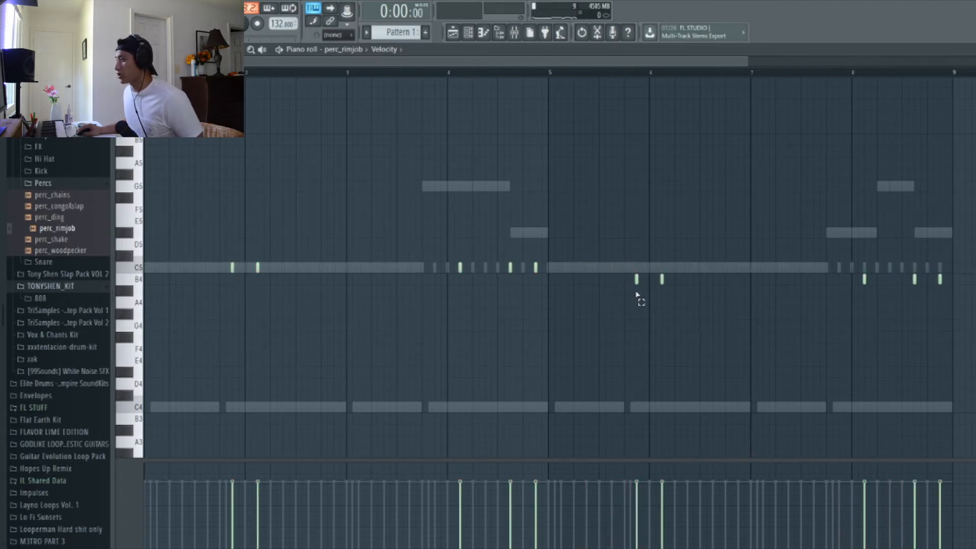
scroll(637, 295, down, 2)
drag(858, 316, 464, 261)
key(shift+Up)
ctrl+click(492, 237)
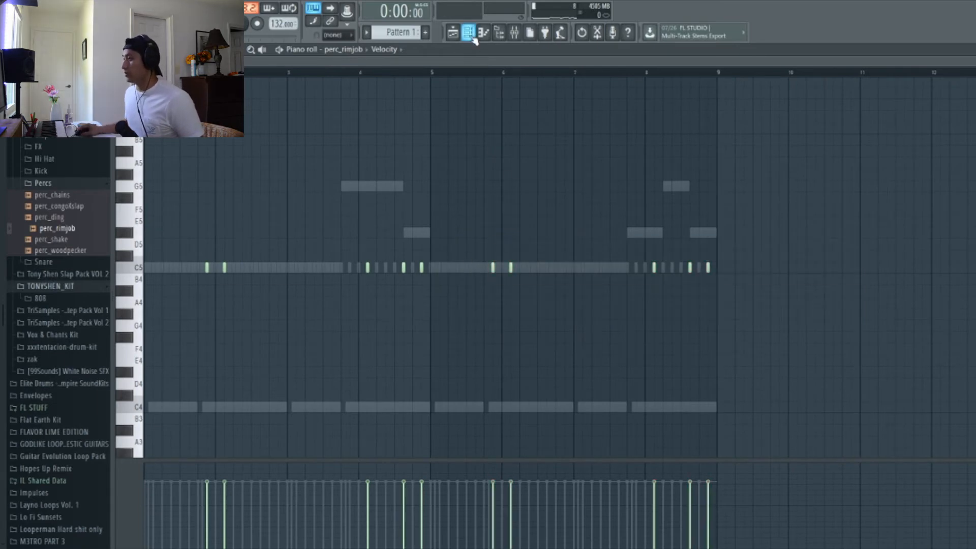
click(470, 36)
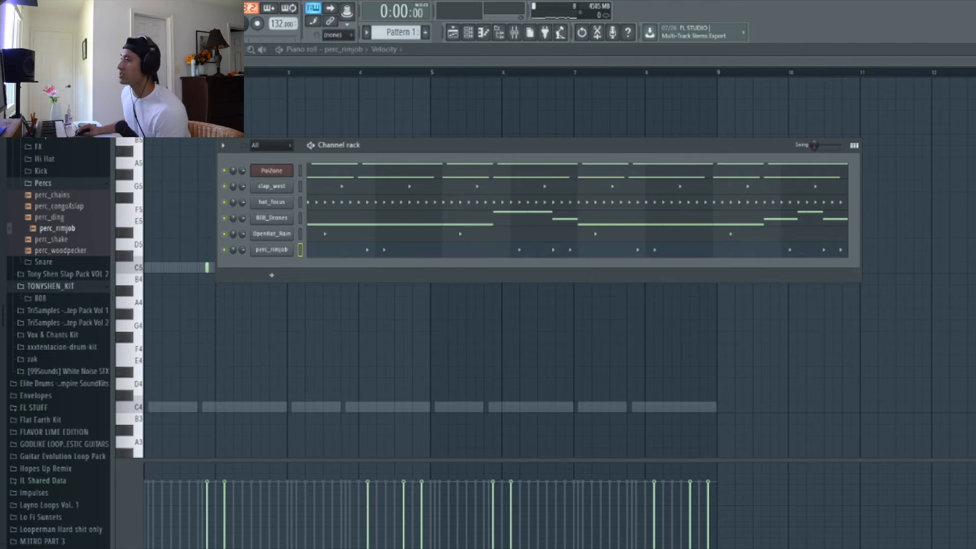
key(space)
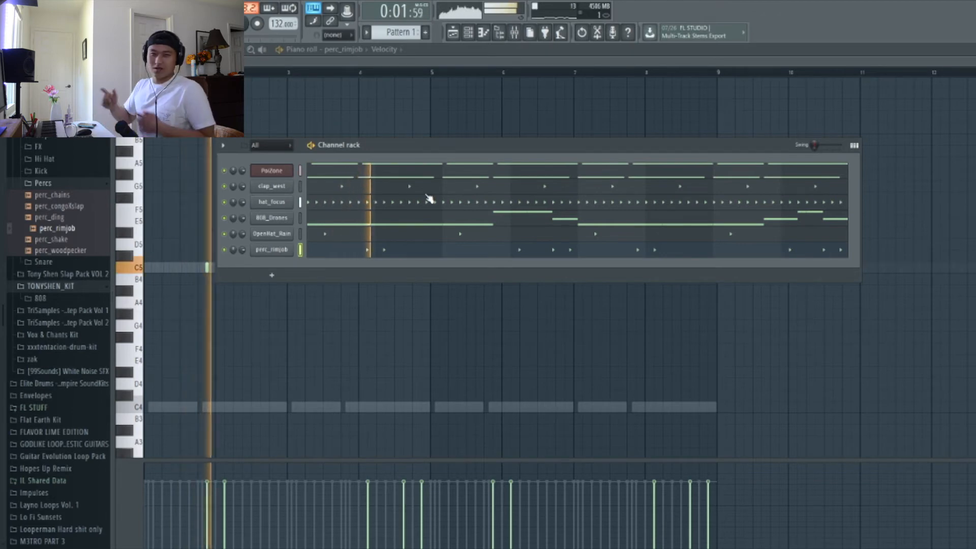
key(space)
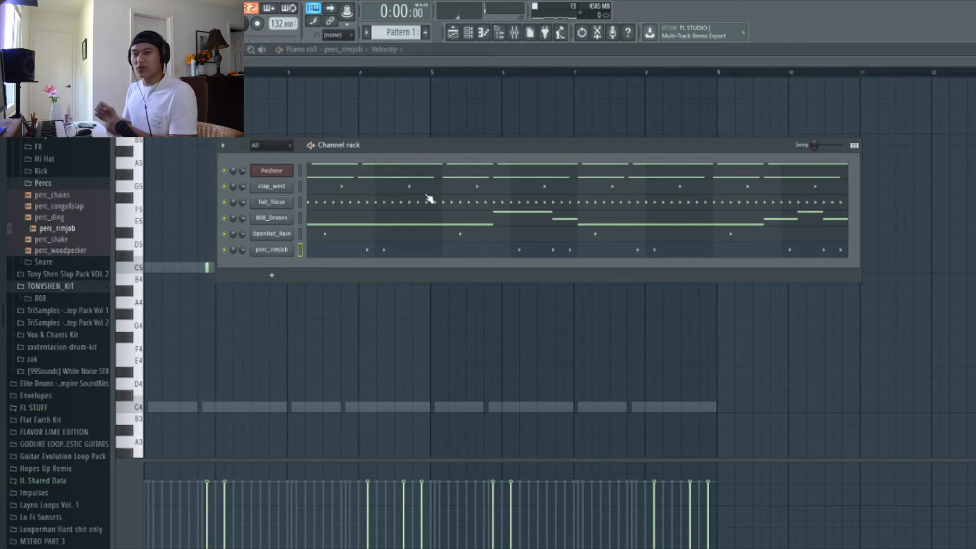
Add the FX_skrt sample from the FX folder as a new channel and place a hit on step 21 during playback.
click(39, 147)
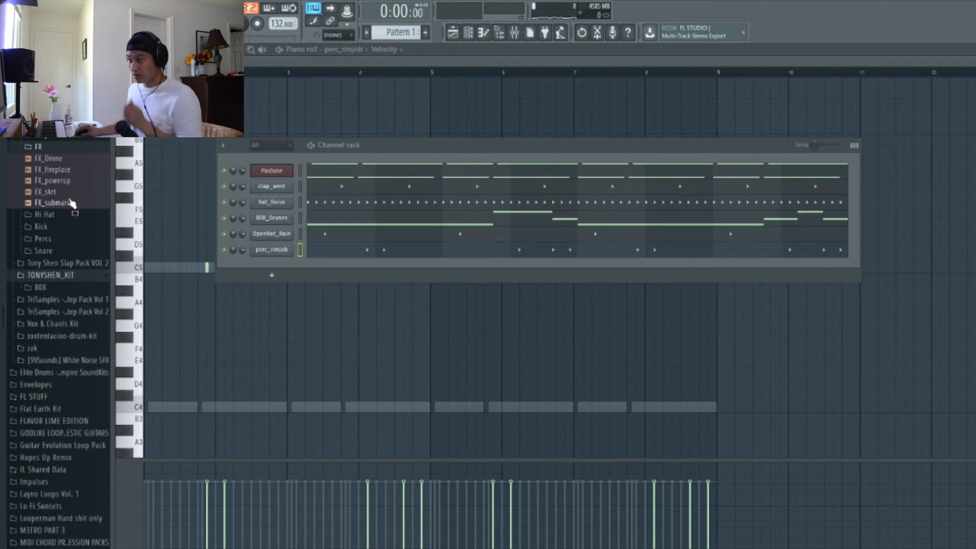
drag(65, 192, 283, 262)
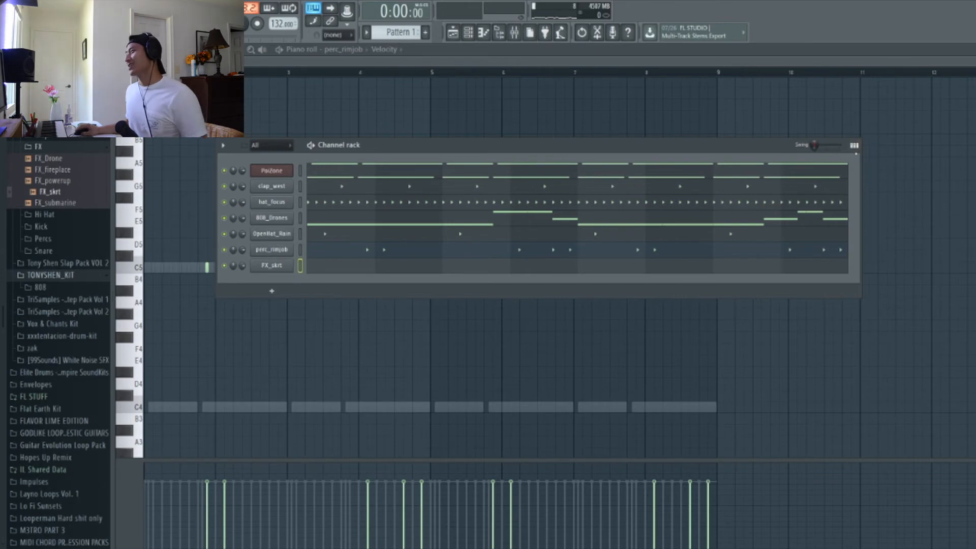
click(854, 145)
key(space)
click(481, 265)
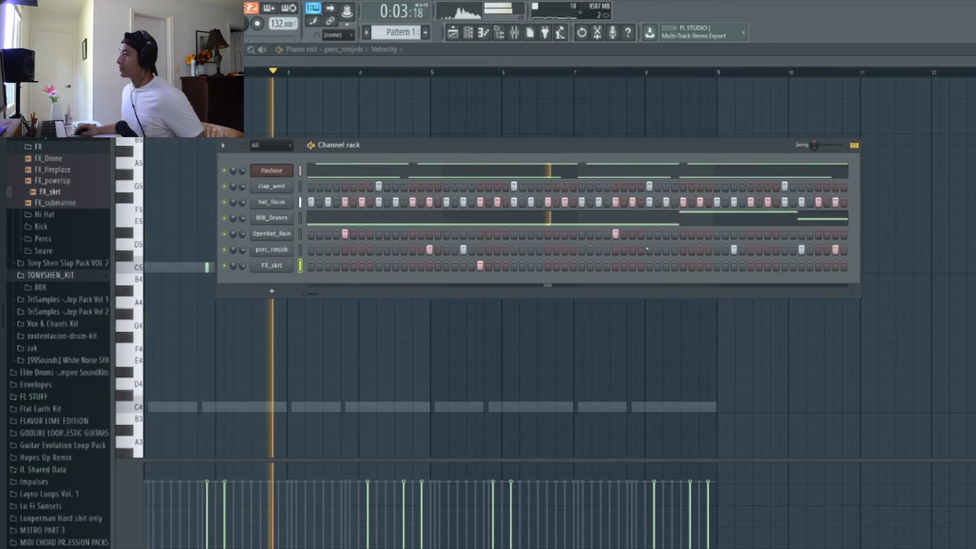
click(854, 146)
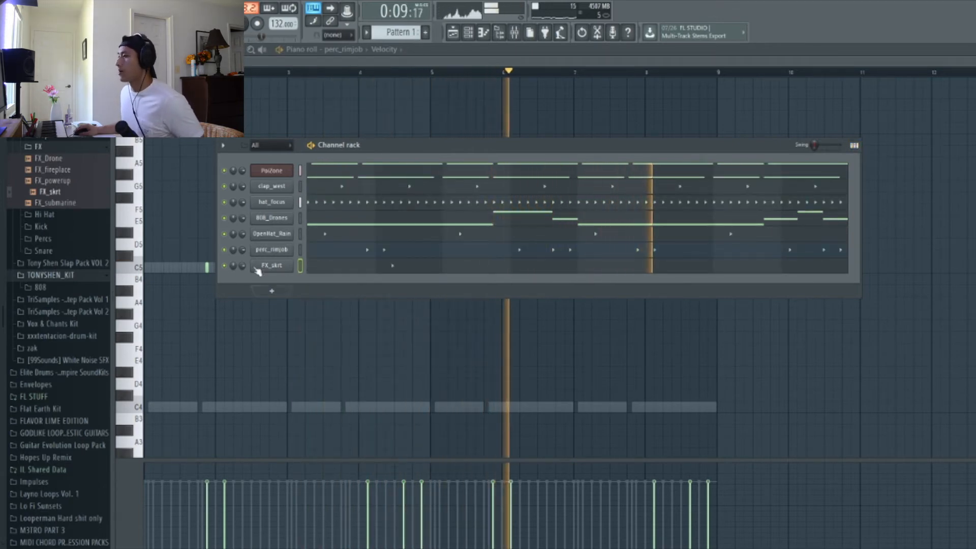
Open the 808_Drones sample settings, stop playback and increase the sample's fade-out.
click(271, 218)
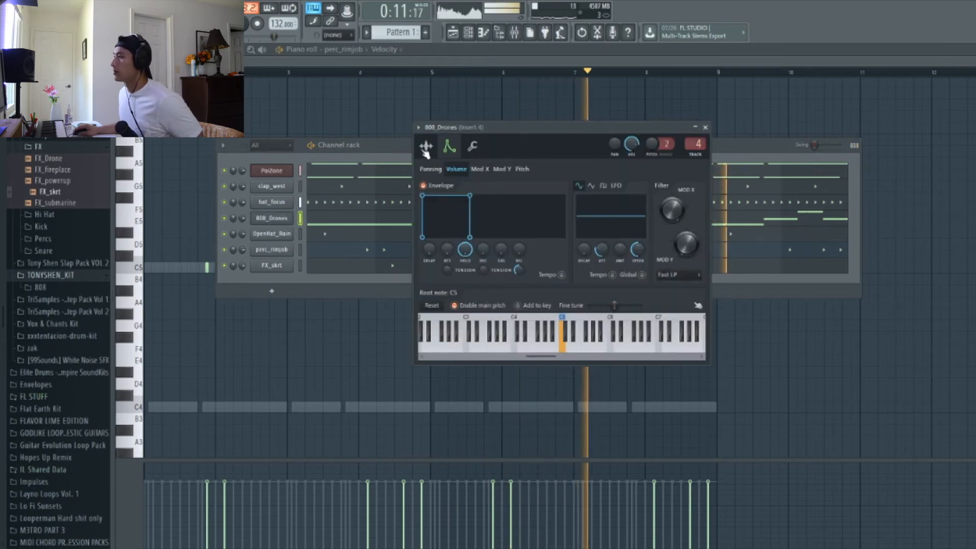
click(426, 148)
key(space)
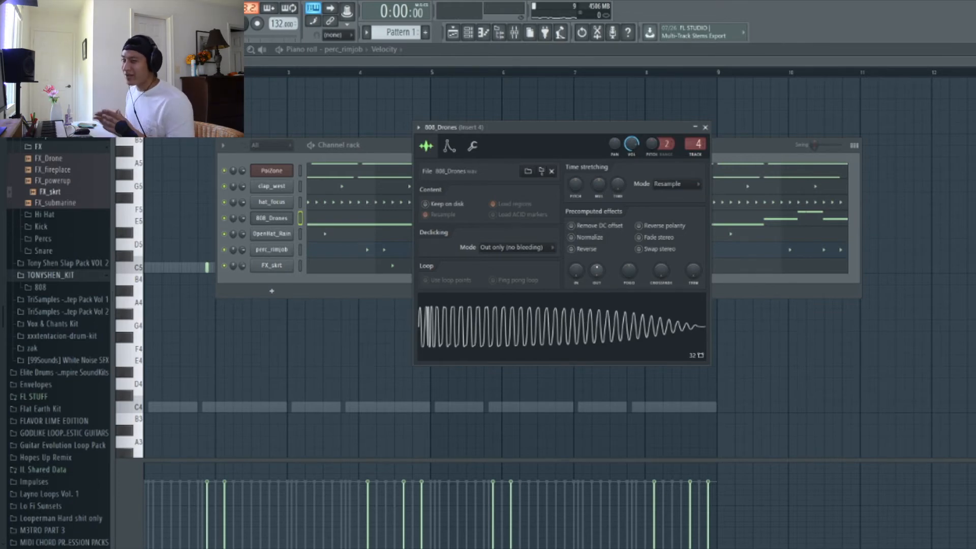
drag(596, 271, 596, 261)
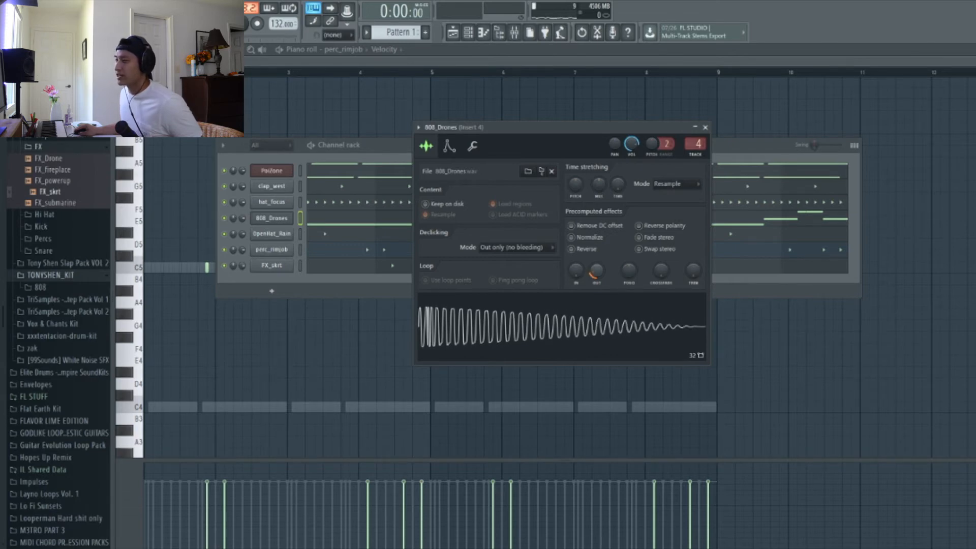
Add the perc_chains sample from the Percs folder as a new channel below FX_skrt.
key(space)
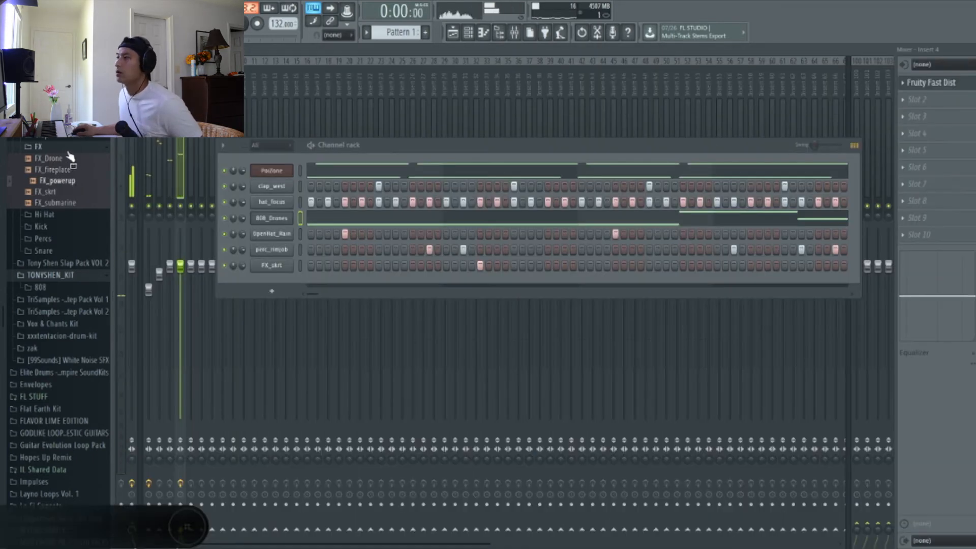
click(72, 145)
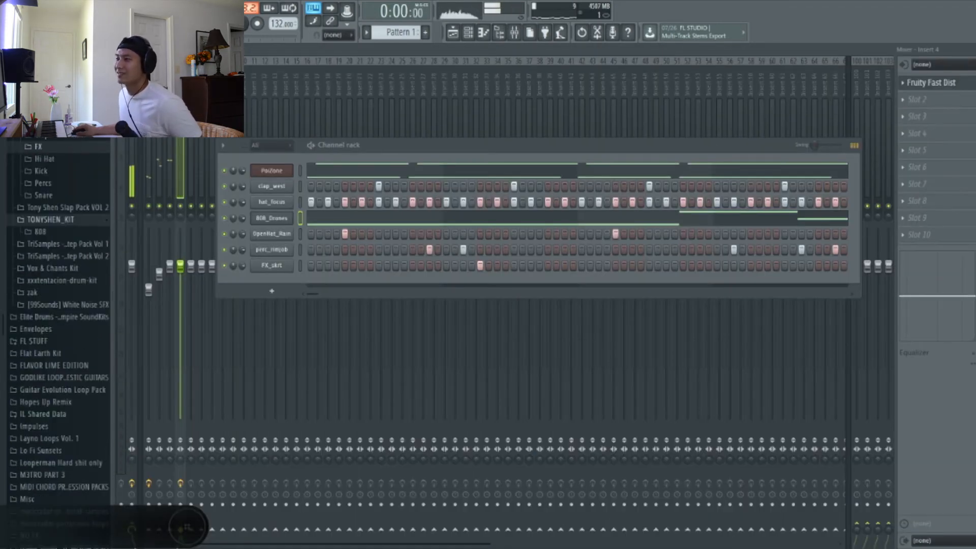
click(78, 187)
click(79, 208)
click(79, 196)
drag(76, 198, 266, 276)
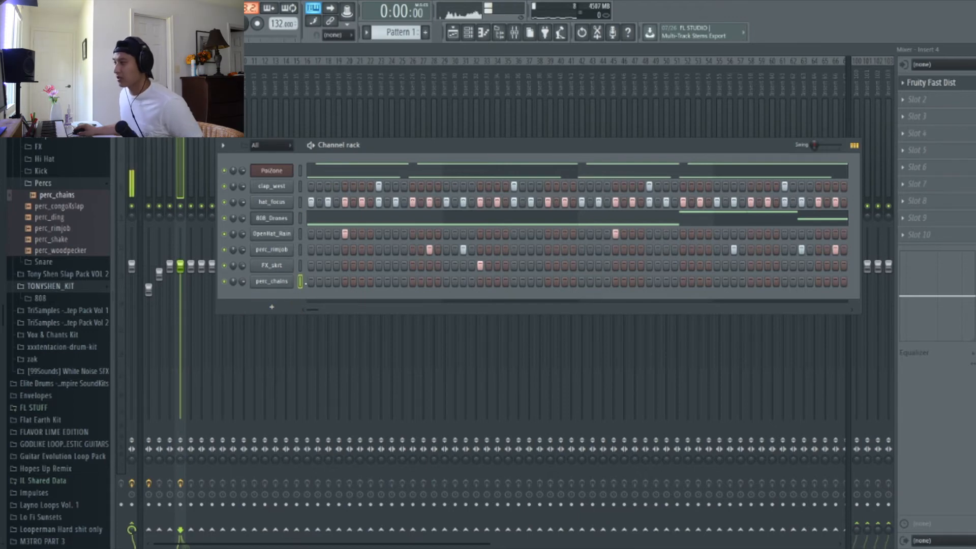
drag(71, 198, 281, 291)
Place a perc_chains hit on step 13 and add matching C5 notes on the 13th step of bars 5 and 7 during playback.
key(space)
click(412, 282)
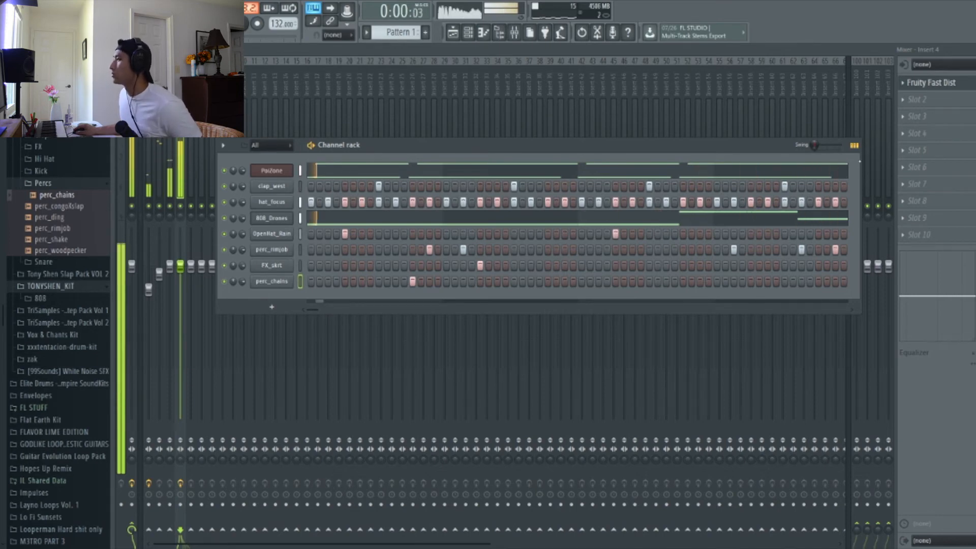
click(855, 146)
click(466, 280)
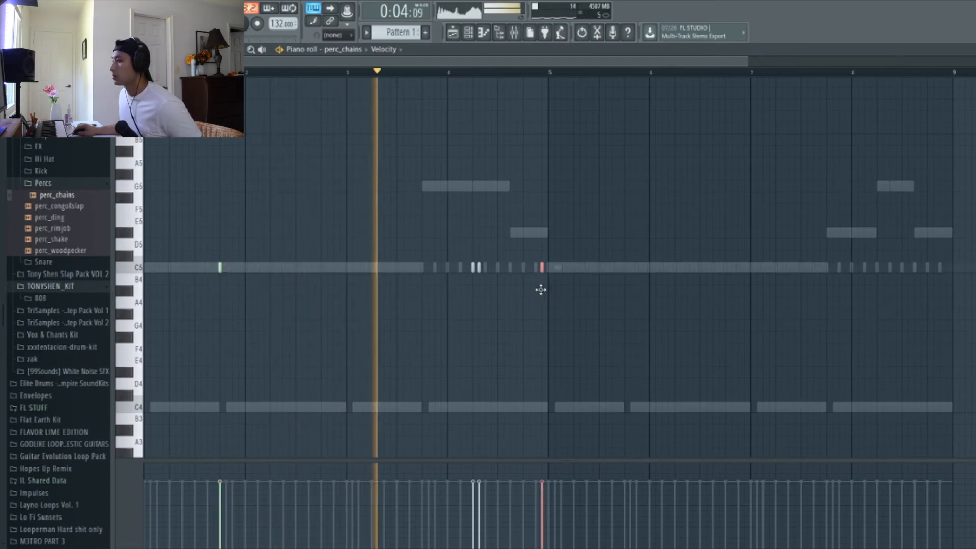
drag(575, 288, 624, 286)
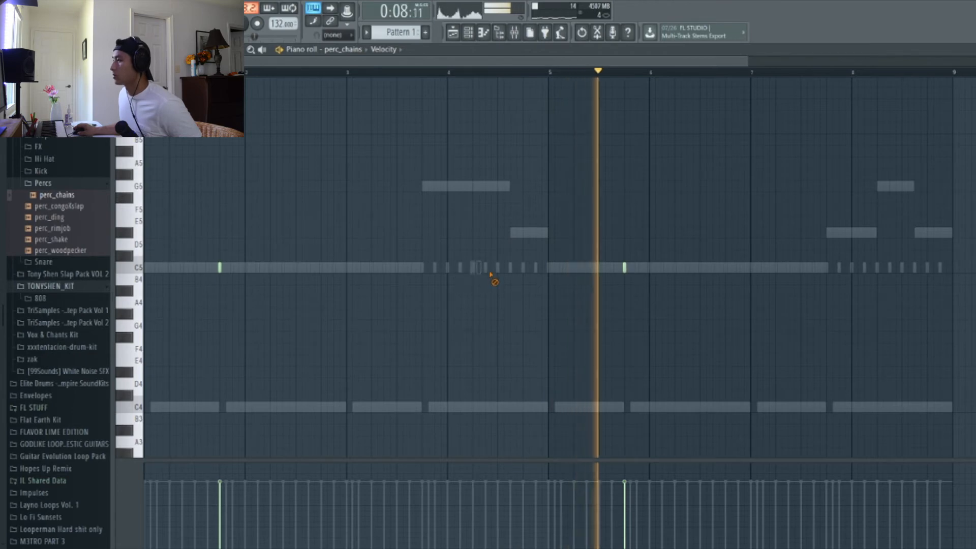
scroll(530, 267, down, 2)
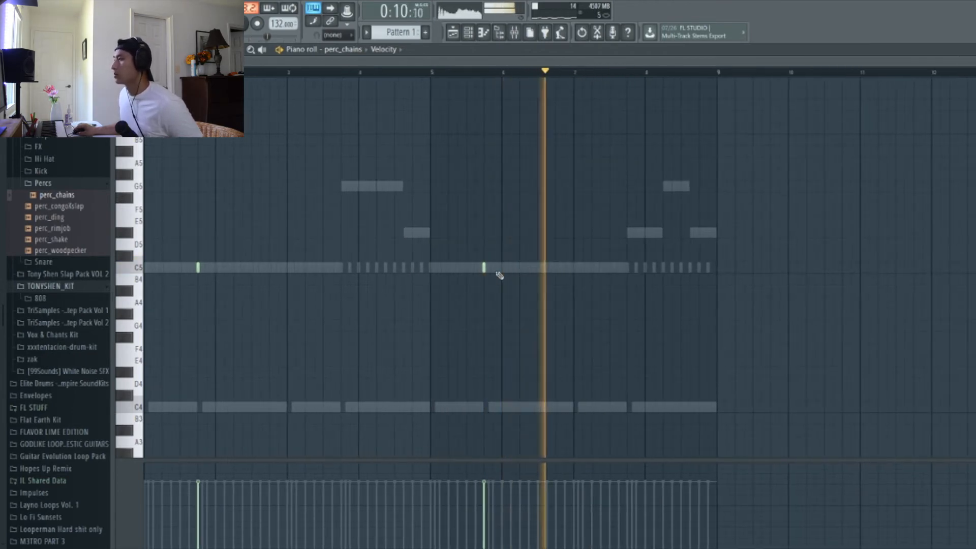
click(627, 268)
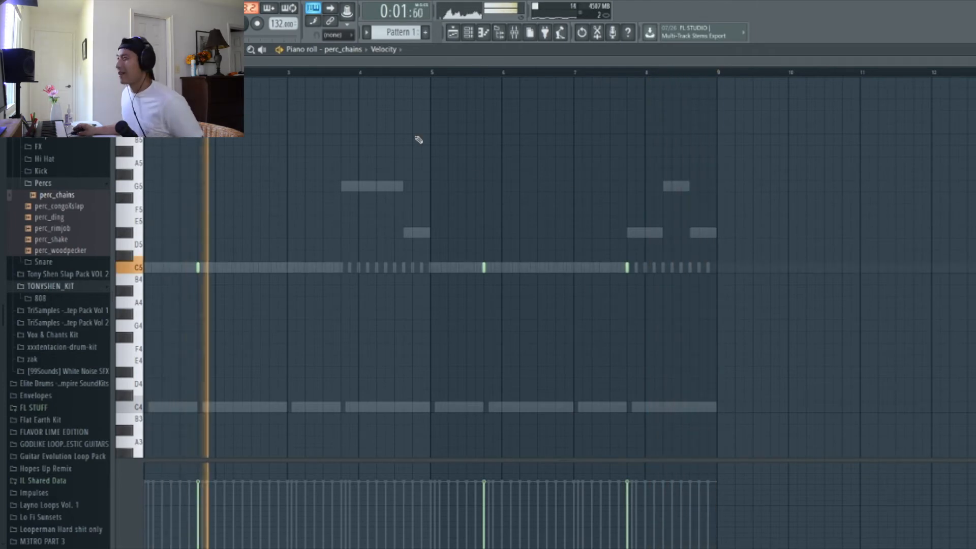
Stop playback and add the hat_bash sample from the Closed hi-hat folder as a new channel below hat_focus.
click(457, 33)
click(468, 33)
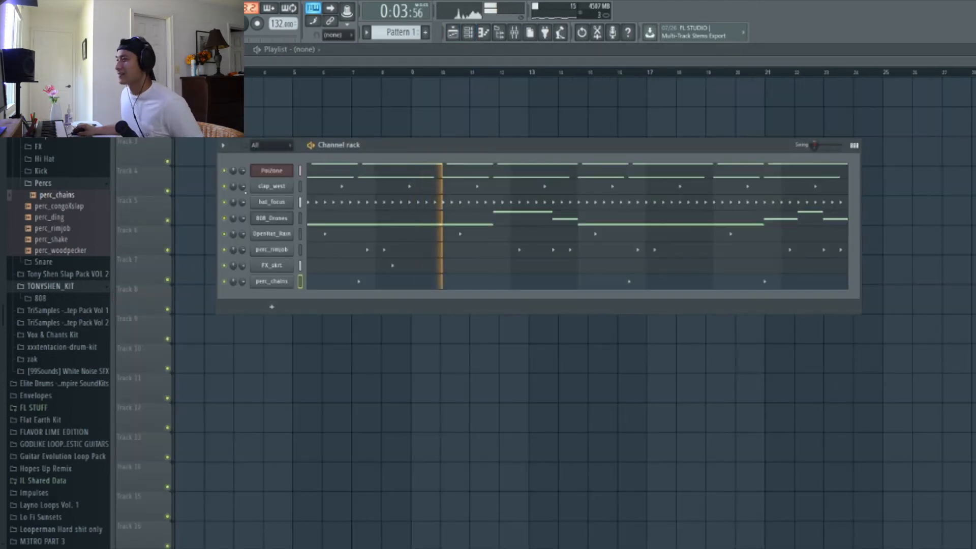
key(space)
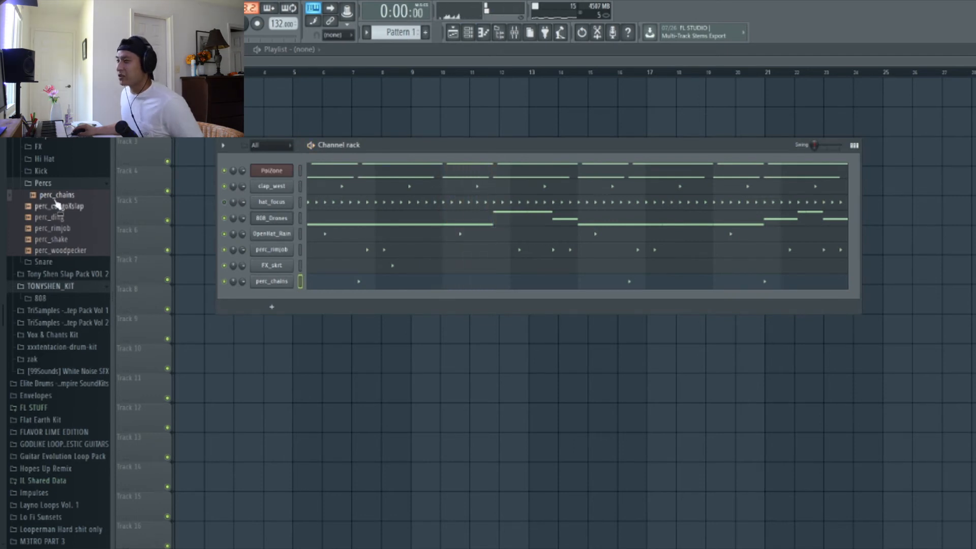
click(51, 183)
click(57, 160)
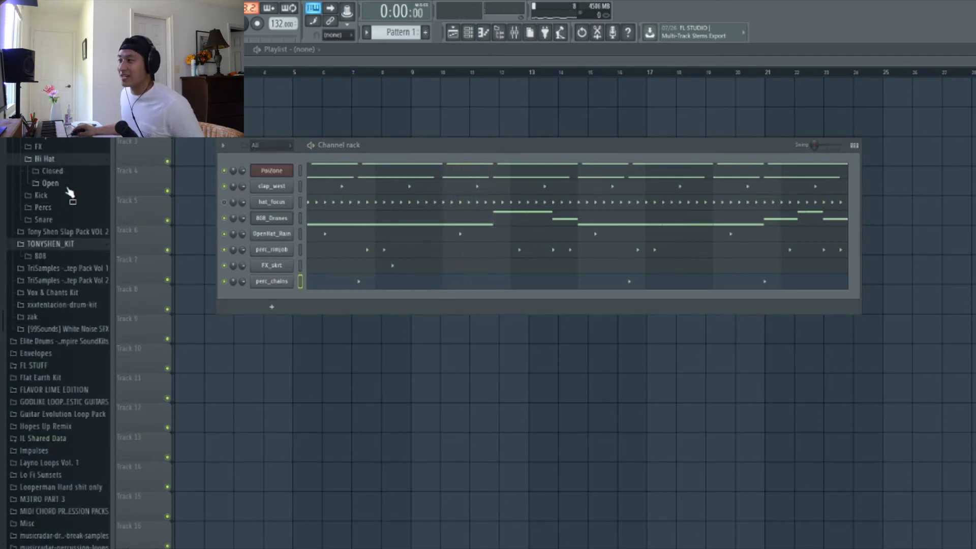
click(74, 172)
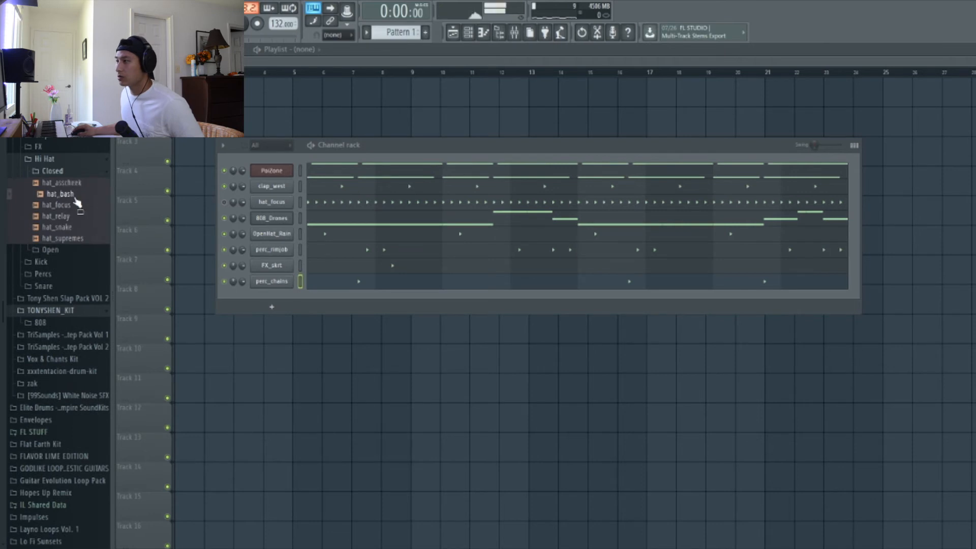
drag(76, 203, 268, 218)
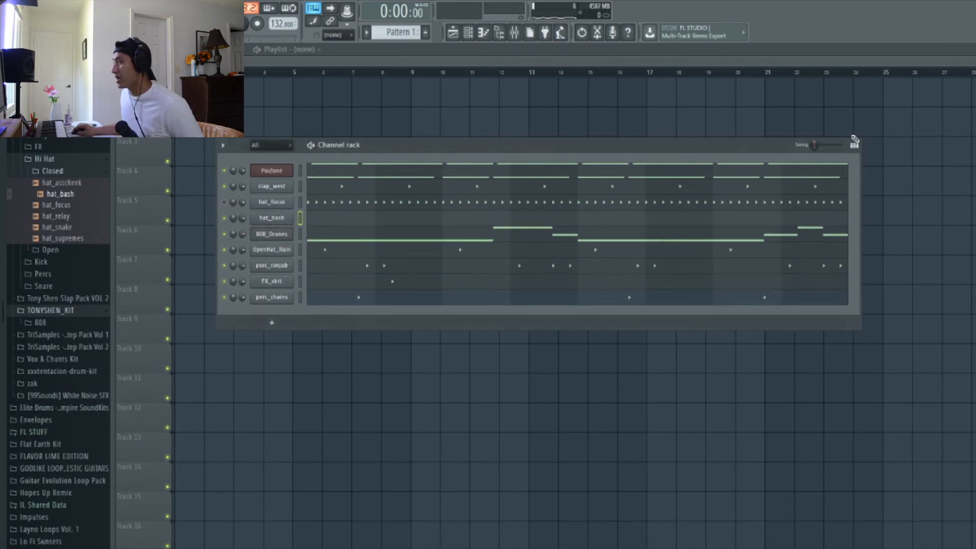
Place hat_bash hits on steps 1 to 3, 7, 13, 21 and 33 to 35 while the pattern plays.
click(854, 145)
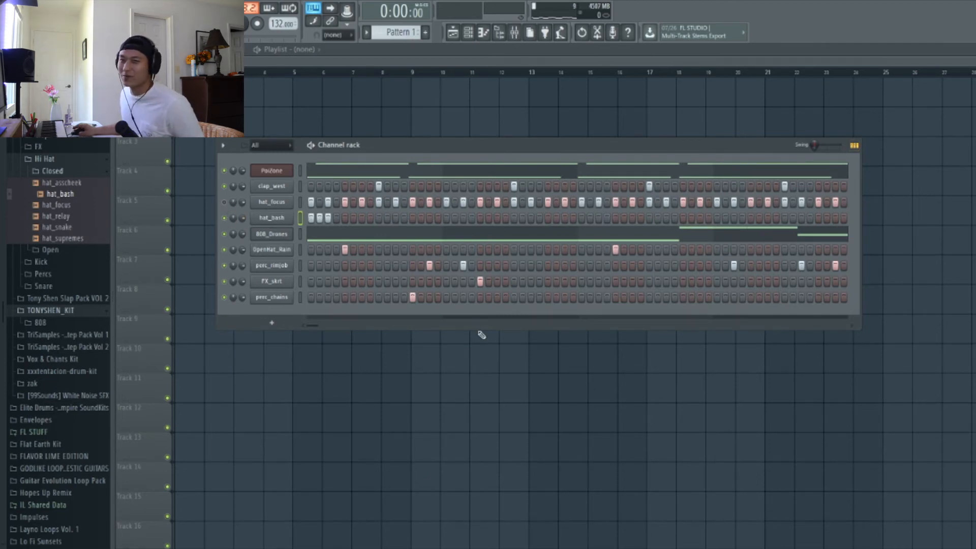
key(space)
click(362, 218)
click(413, 218)
click(479, 218)
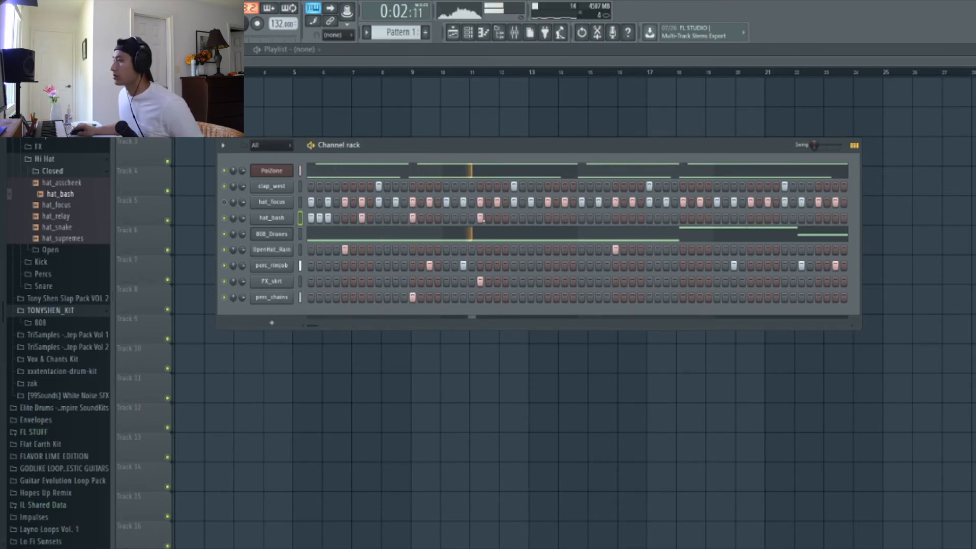
drag(581, 219, 599, 219)
key(space)
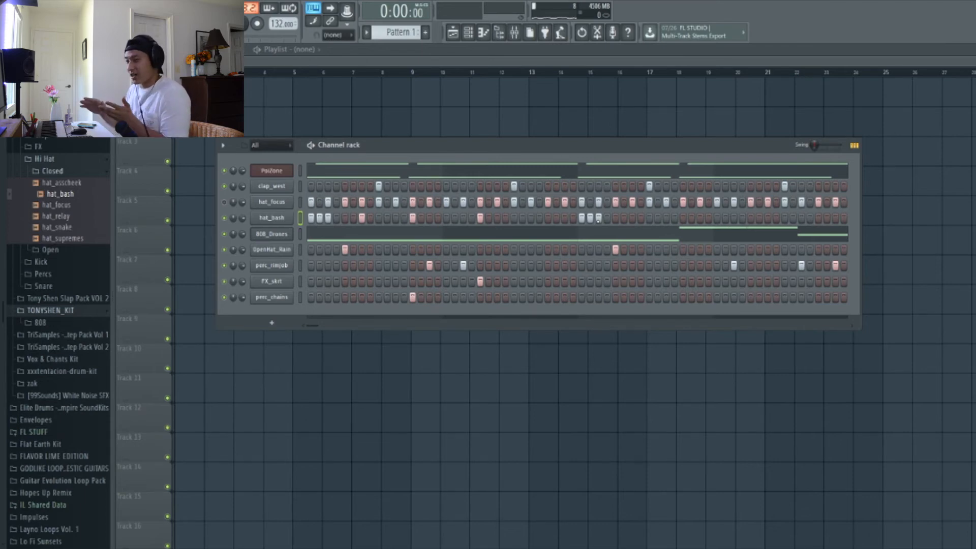
Place more hat_bash hits on steps 27, 29, 30, 39, 43, 45, 49 to 52, 55, 59 and 61 to 63 during playback.
key(space)
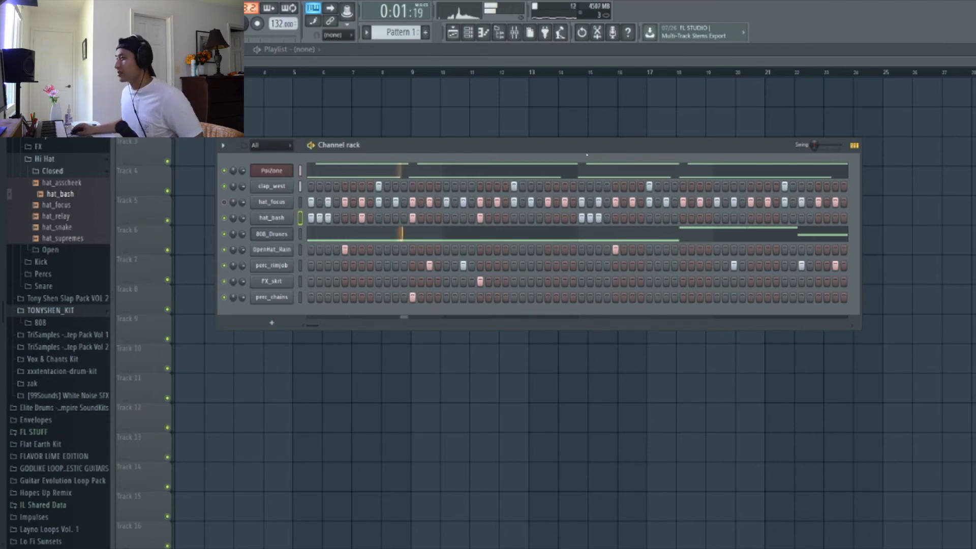
click(532, 219)
drag(548, 219, 556, 218)
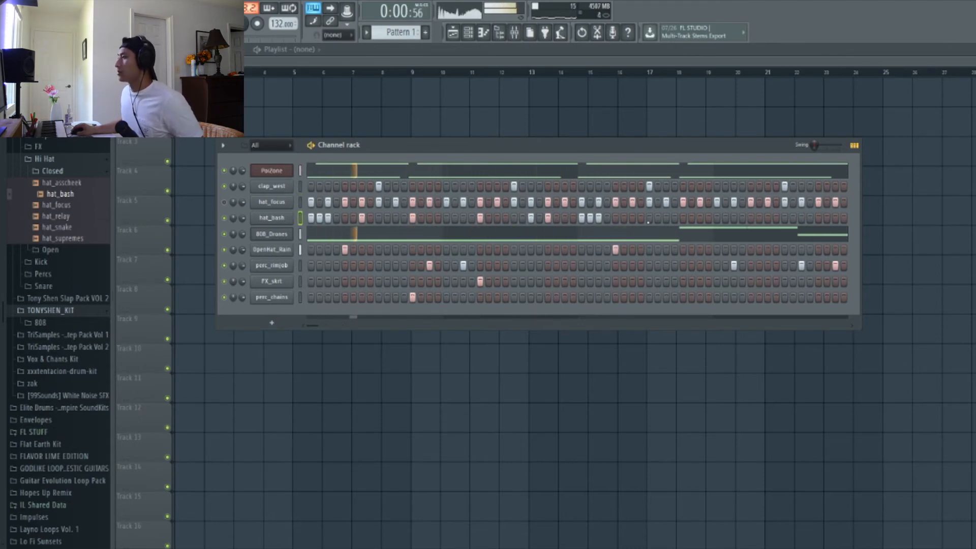
click(633, 218)
click(666, 219)
click(683, 218)
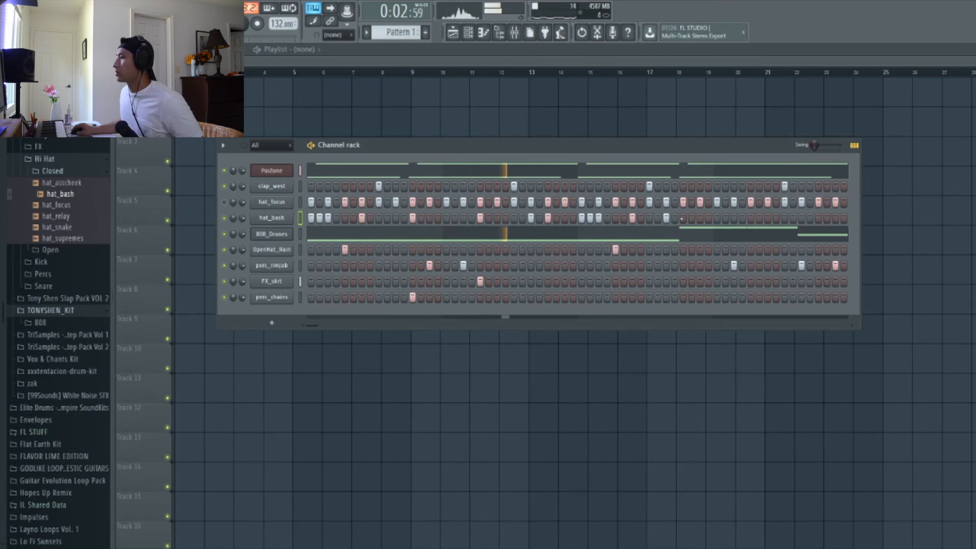
drag(717, 218, 742, 219)
click(768, 219)
click(802, 218)
click(827, 218)
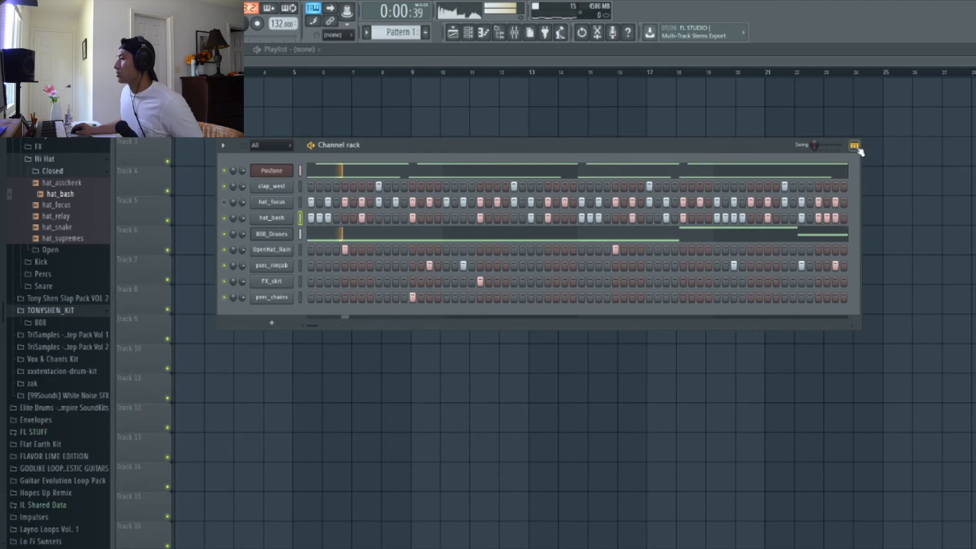
Duplicate the first four bars of hat_bash notes into bars 5 to 8 in the piano roll and play the pattern.
click(854, 146)
click(579, 223)
drag(633, 263, 159, 279)
key(ctrl+b)
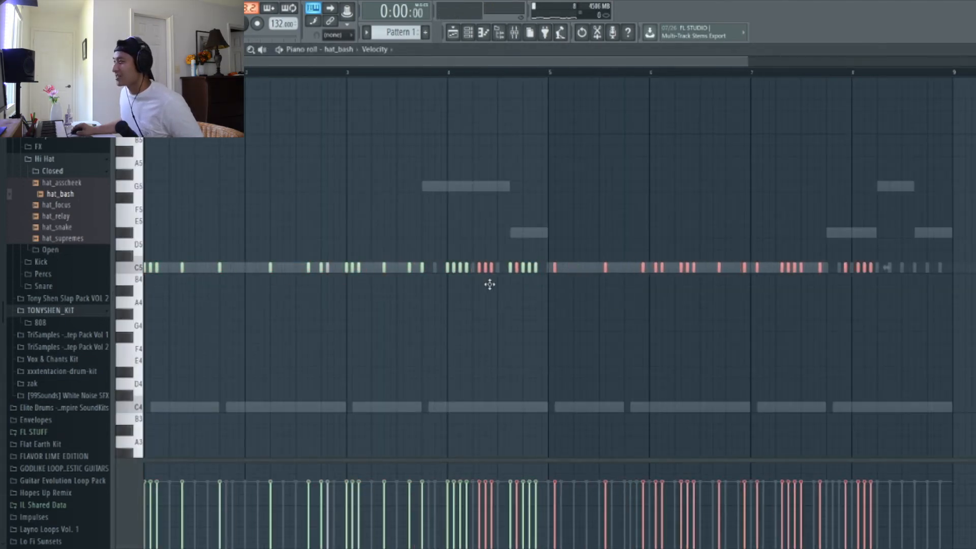
drag(559, 291, 553, 290)
key(space)
ctrl+click(520, 197)
Stop playback and add a hat_bash note at D4 on the 15th step of bar 4.
scroll(515, 191, down, 2)
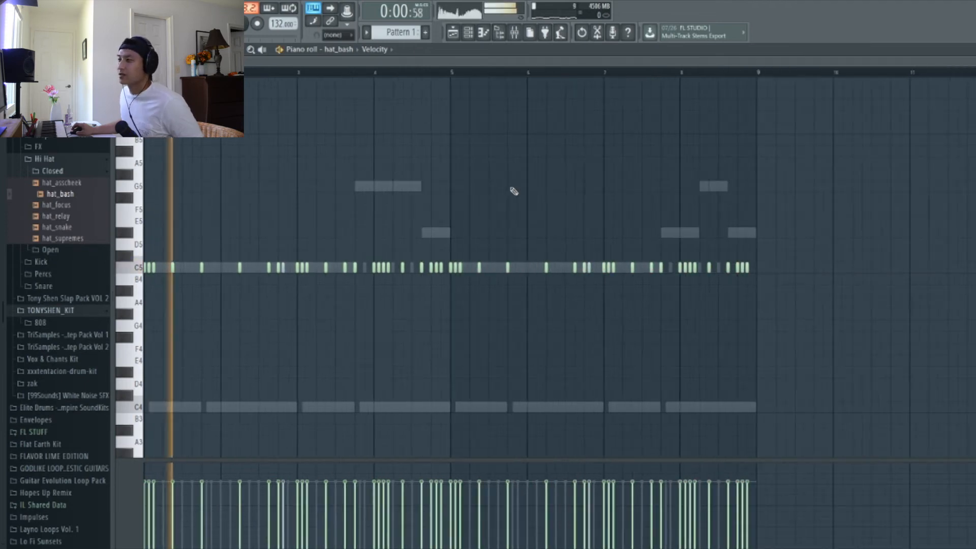
scroll(356, 323, up, 3)
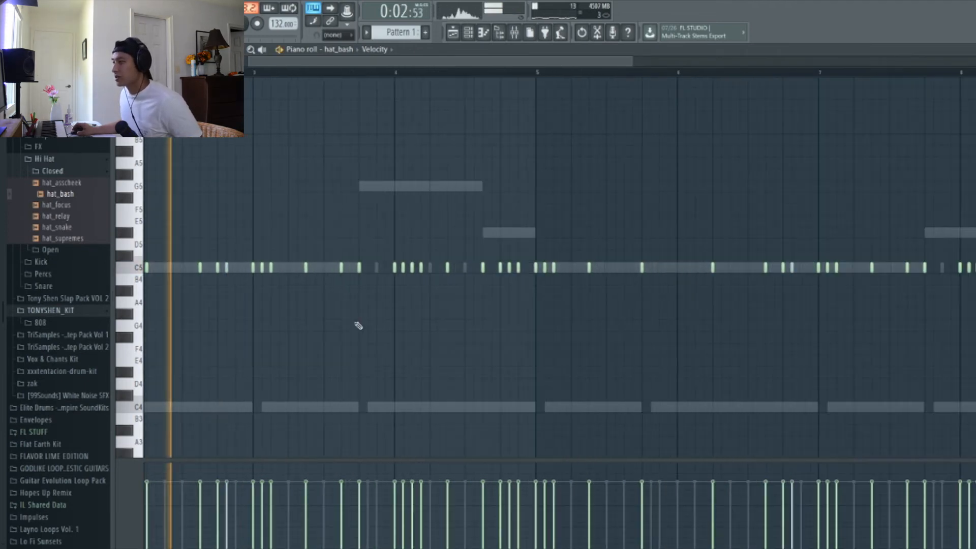
scroll(362, 318, up, 2)
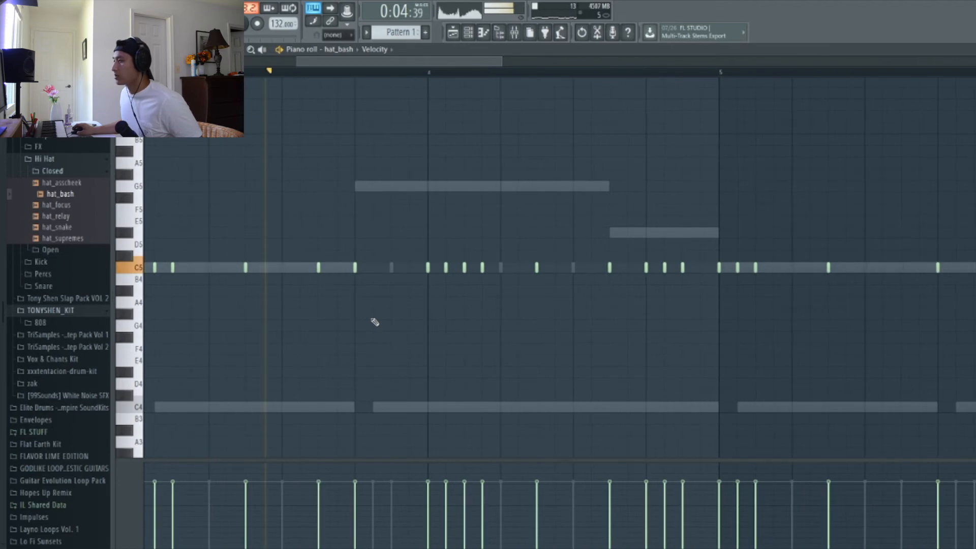
scroll(626, 349, down, 2)
scroll(628, 350, up, 3)
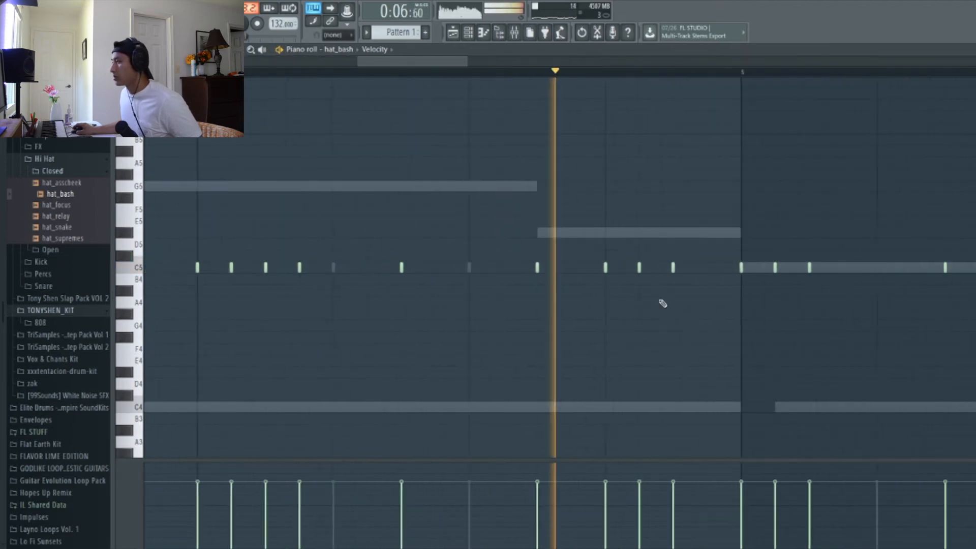
key(space)
click(671, 383)
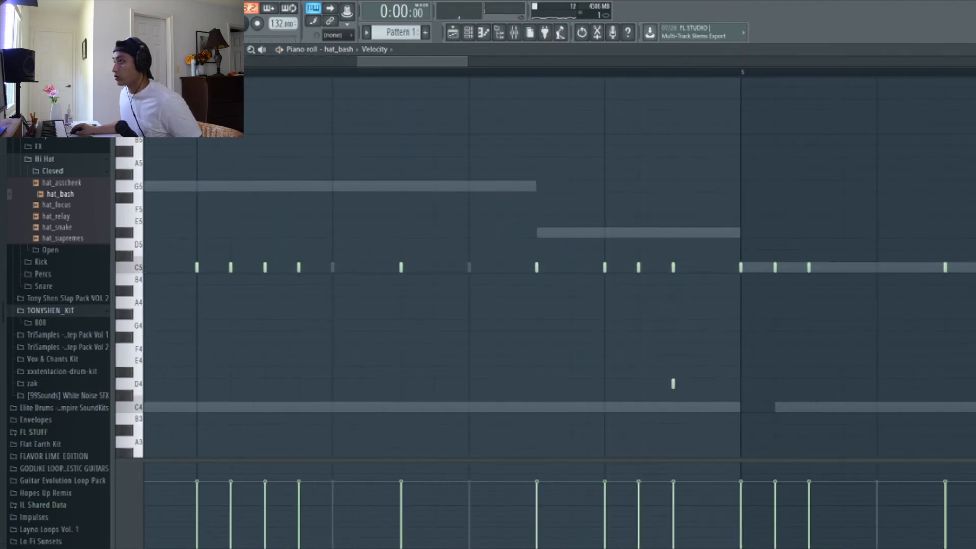
Set the piano roll snap to Step and lengthen the D4 note to one step.
click(144, 50)
click(173, 140)
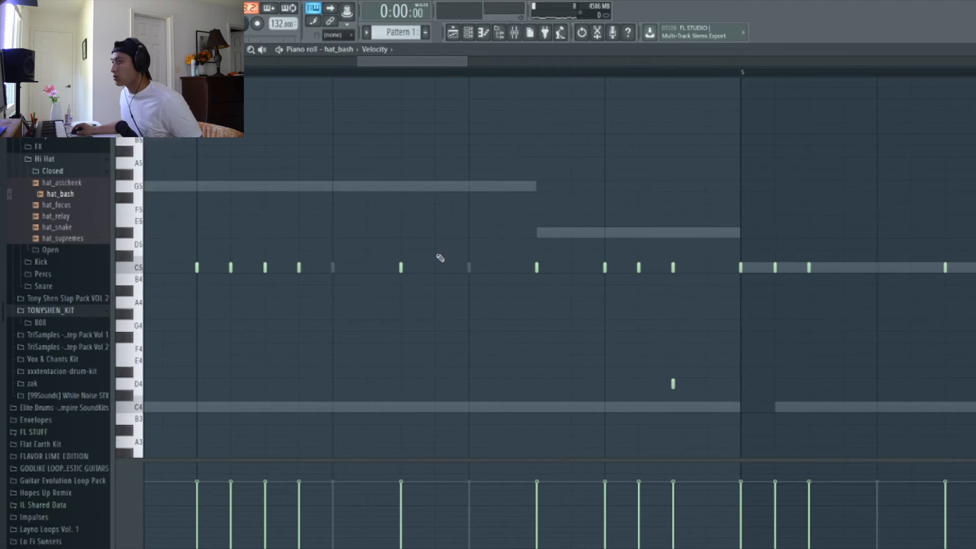
click(144, 50)
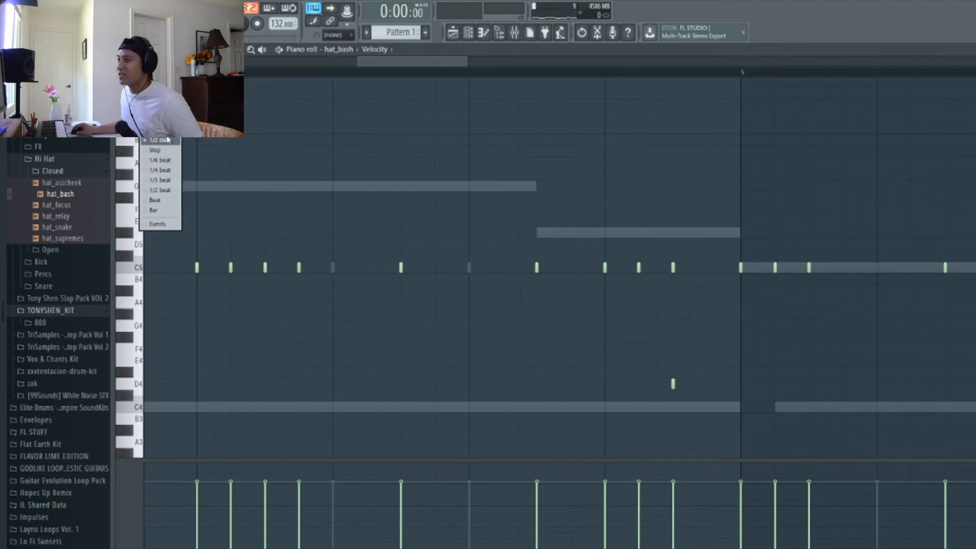
click(167, 150)
drag(674, 384, 704, 388)
click(699, 380)
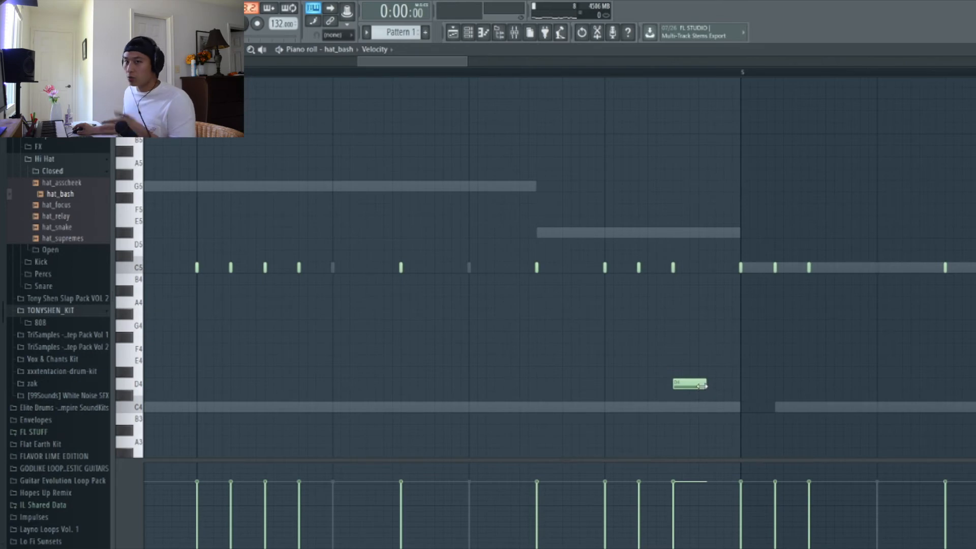
Chop the D4 note into four equal pieces and add another D4 note filling the last step of bar 4.
drag(706, 422, 693, 328)
key(ctrl+u)
key(ctrl+d)
mouse_move(710, 400)
mouse_down()
mouse_move(677, 385)
mouse_move(712, 385)
mouse_up()
right_click(721, 385)
right_click(728, 386)
right_click(736, 385)
ctrl+click(723, 395)
drag(713, 385, 730, 386)
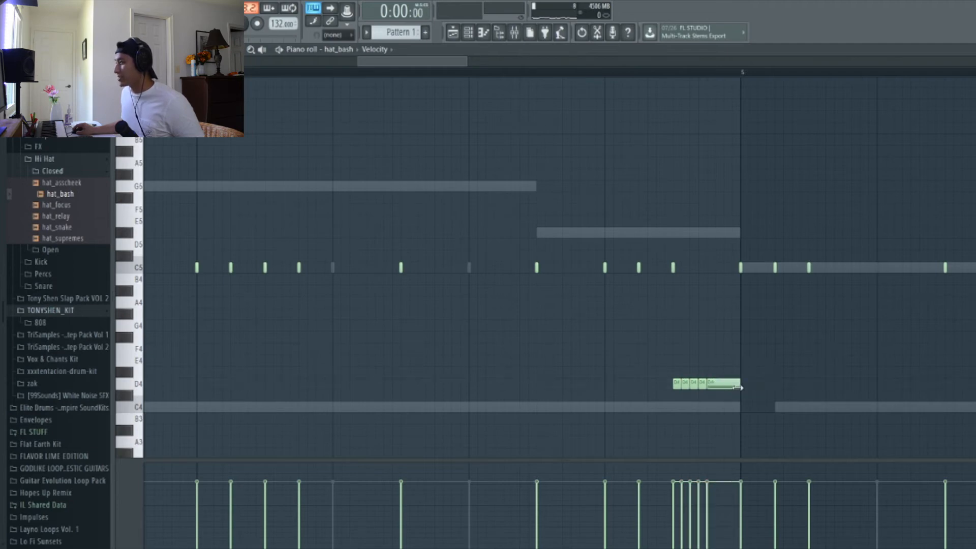
Play the pattern from the fourth beat of bar 4 to listen to the new hi-hat roll.
click(604, 72)
key(space)
scroll(688, 305, down, 5)
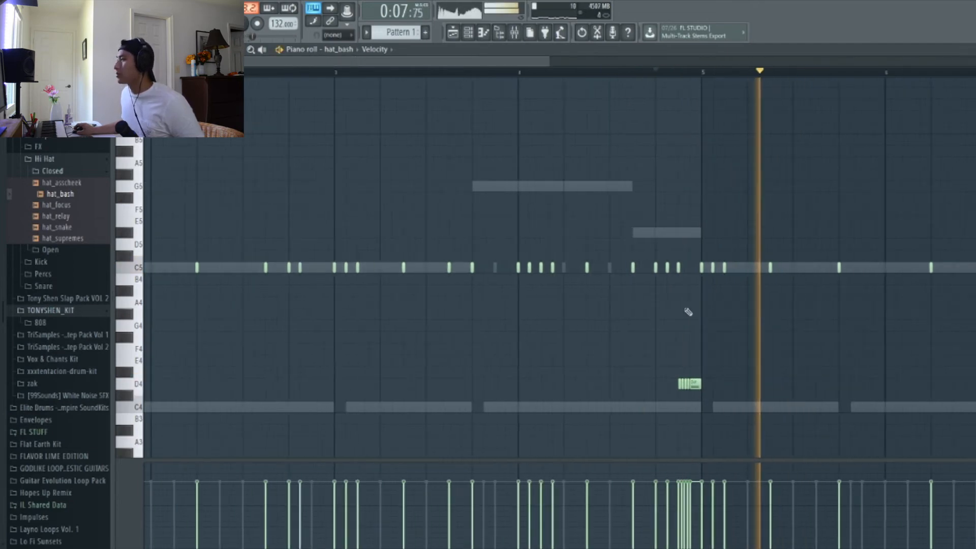
key(space)
key(space)
scroll(627, 314, down, 3)
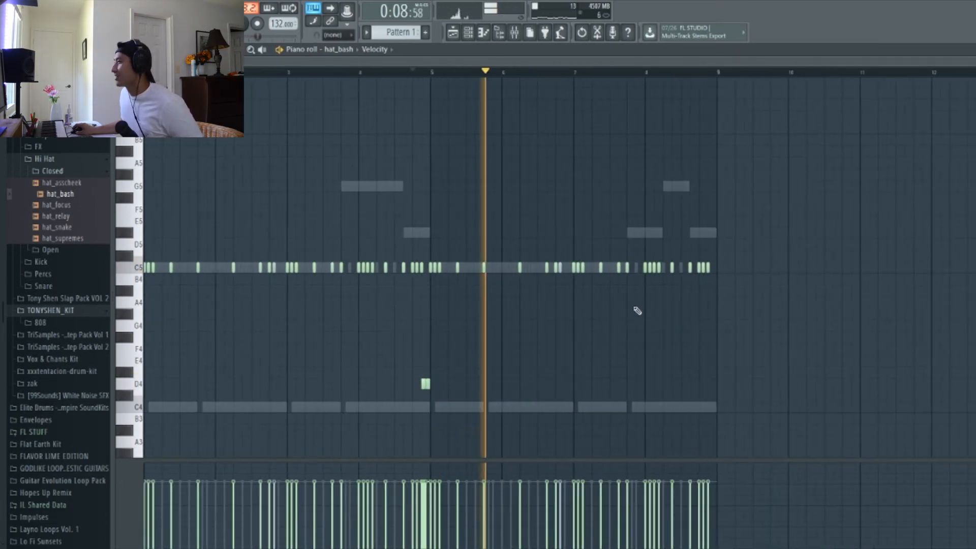
Route all nine channels, from PoiZone to perc_chains, to consecutive mixer tracks starting at Insert 1.
click(452, 32)
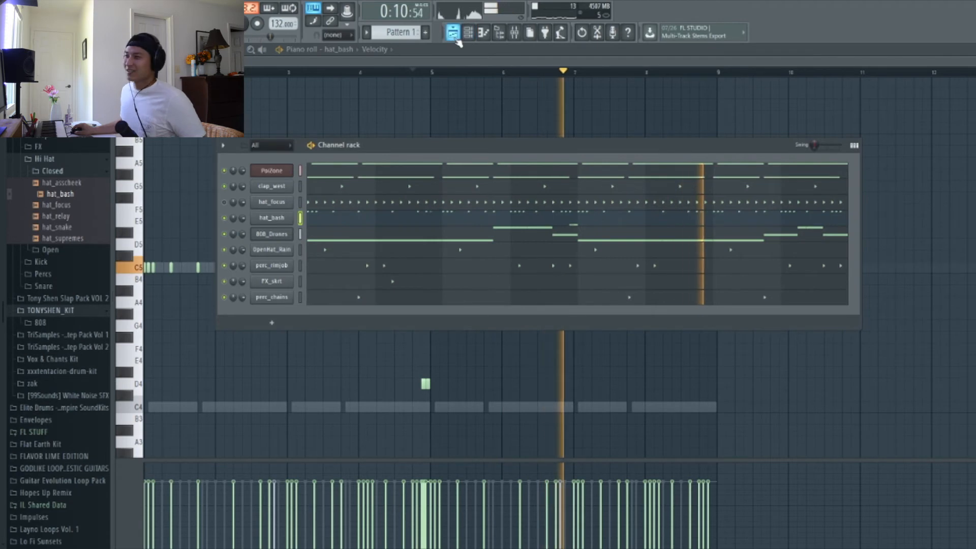
click(469, 33)
click(453, 32)
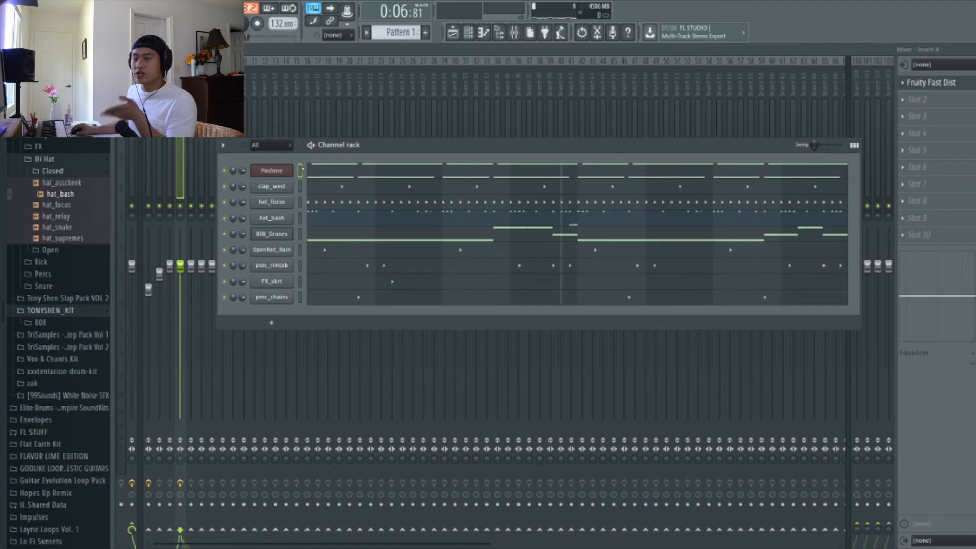
key(ctrl+a)
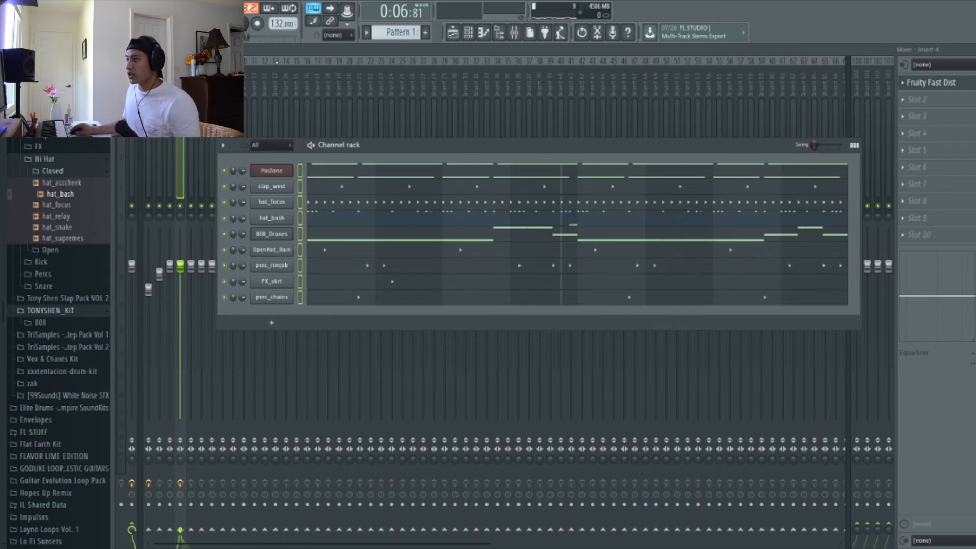
click(234, 83)
click(149, 84)
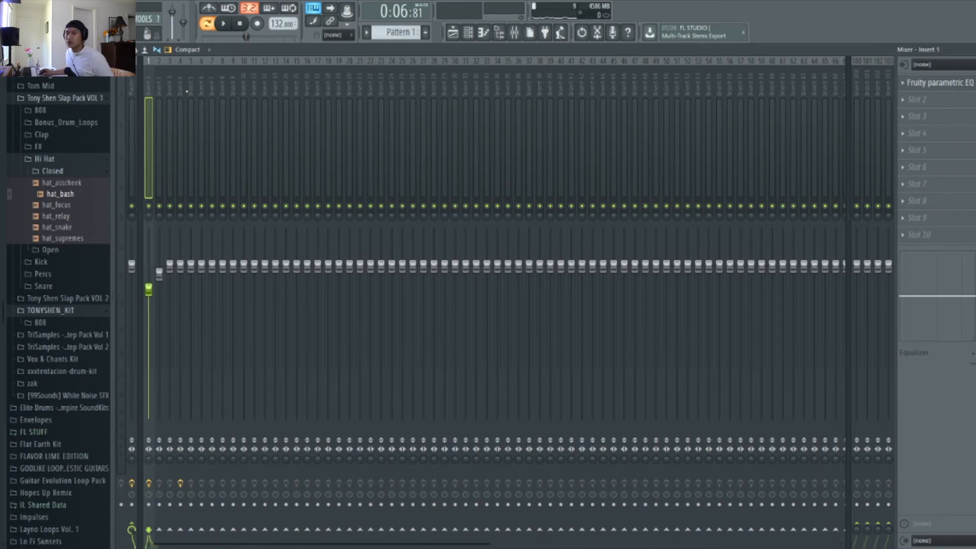
key(ctrl+shift+l)
During playback, mute the hat_bash mixer track and slightly lower the hat_focus and clap_west faders.
key(space)
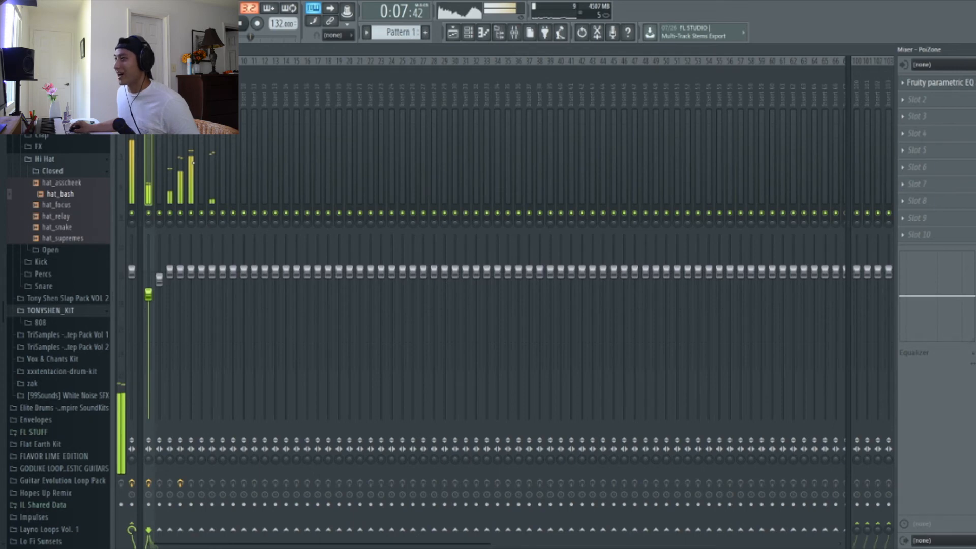
click(180, 213)
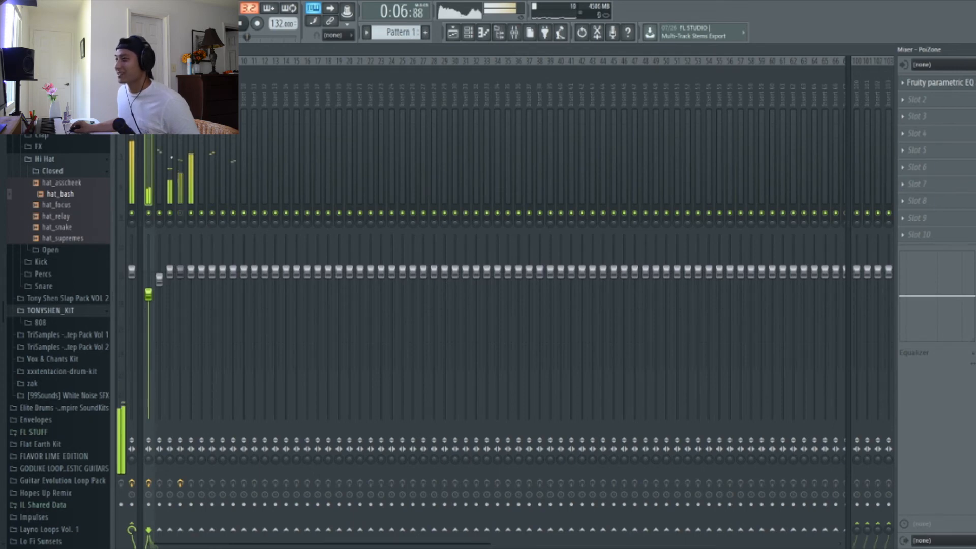
drag(169, 271, 170, 278)
click(162, 173)
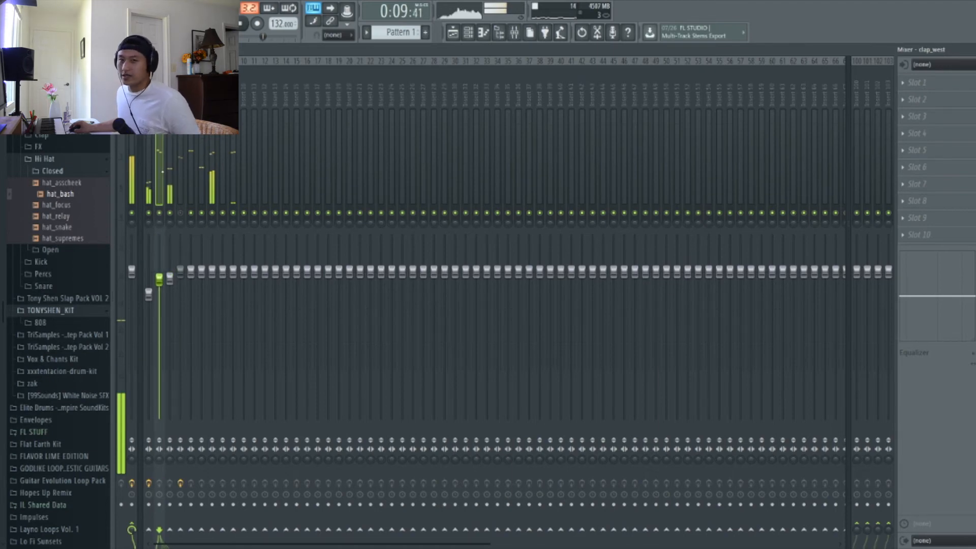
key(space)
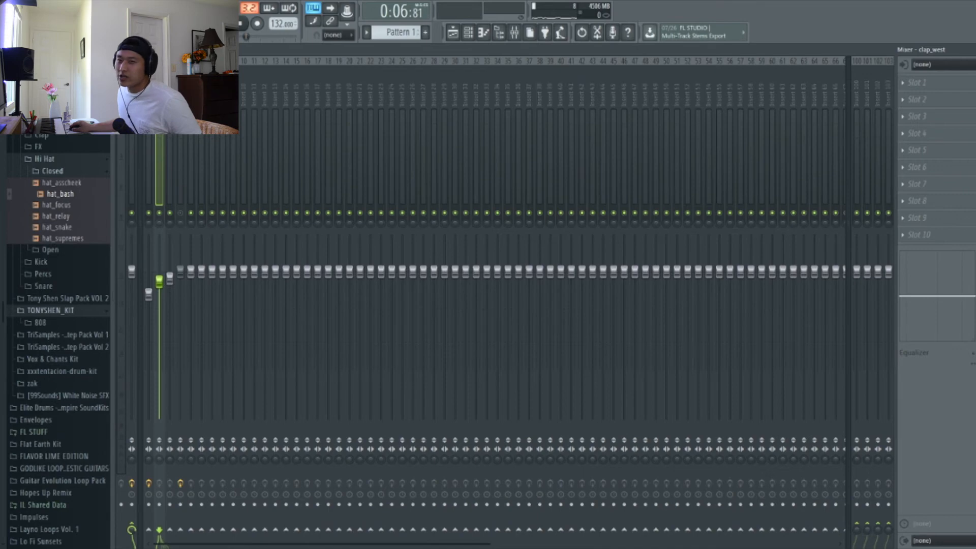
Play the pattern and lower the perc_chains and perc_rimjob faders, perc_chains by the larger amount.
click(148, 112)
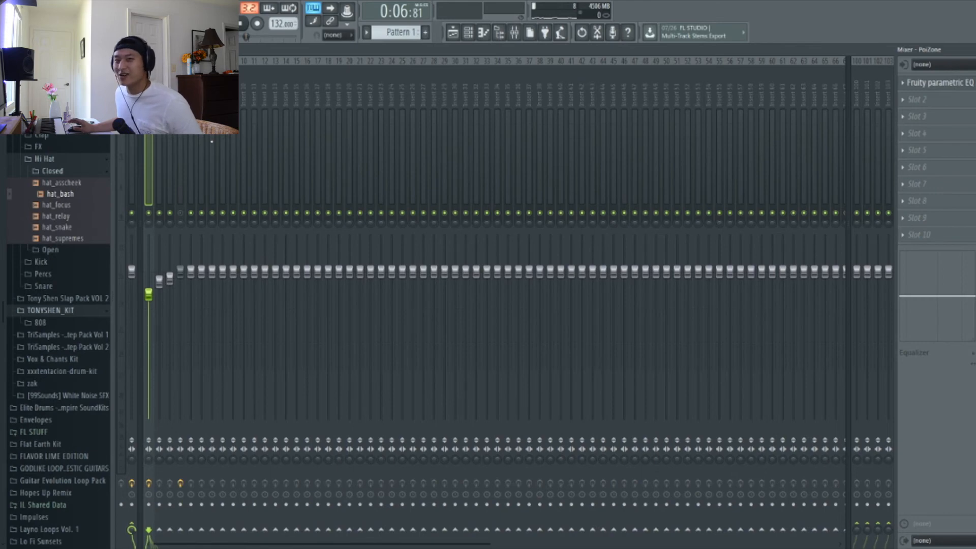
click(188, 146)
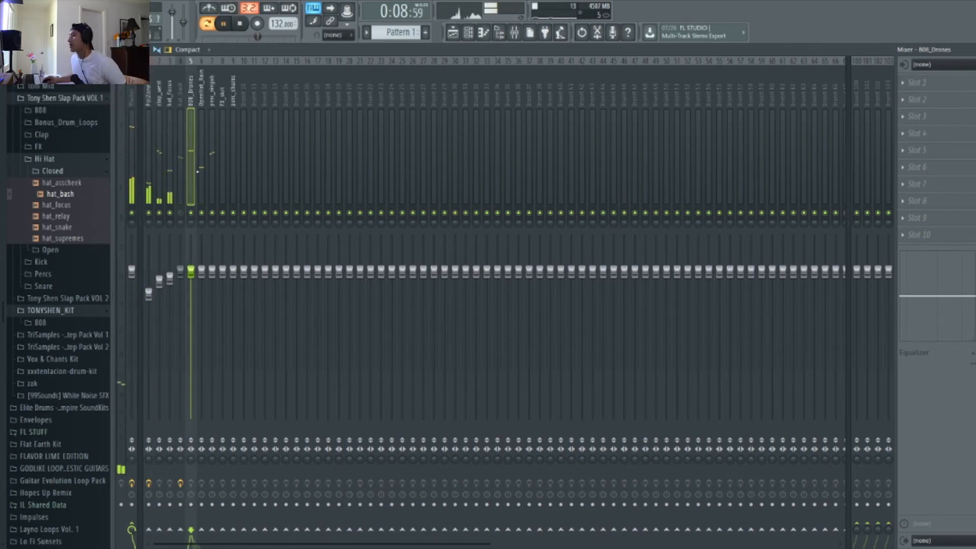
click(234, 287)
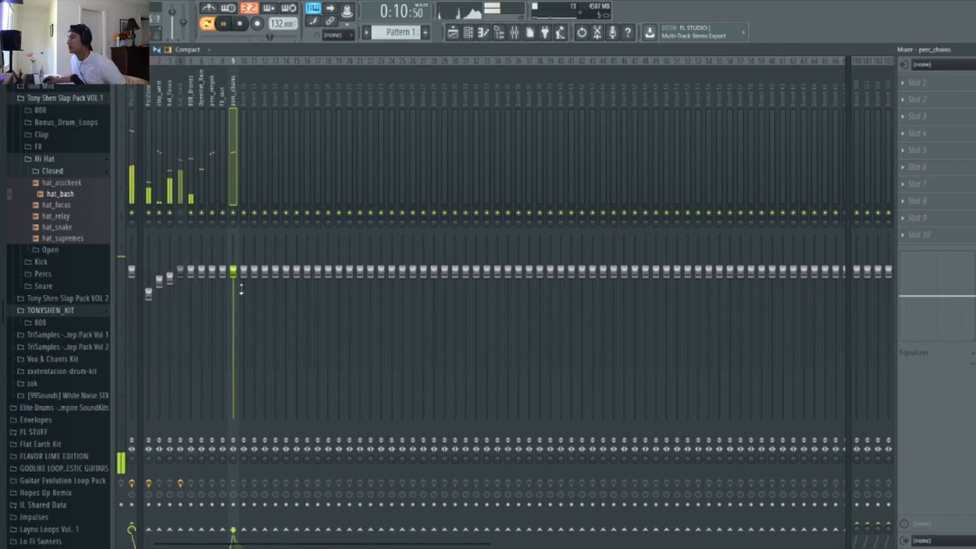
drag(242, 289, 241, 313)
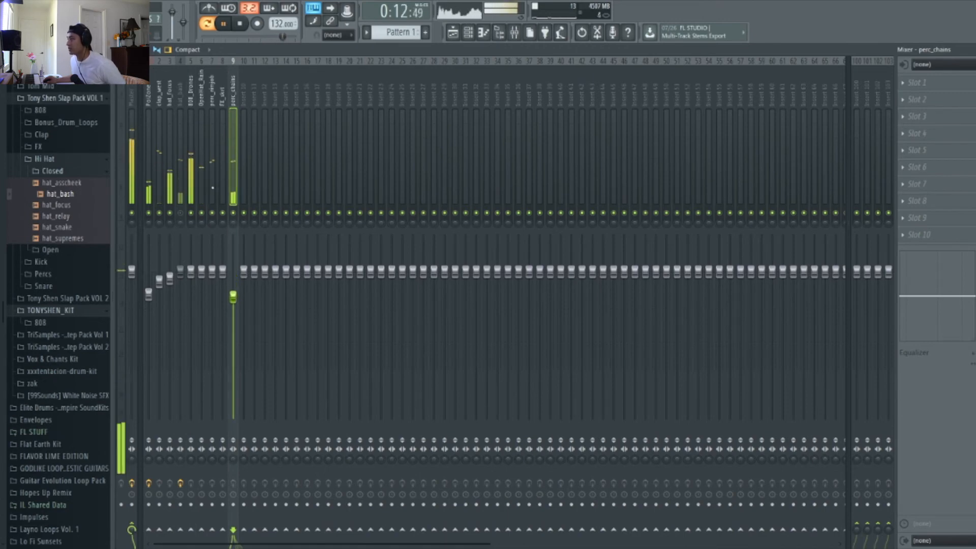
click(213, 272)
drag(217, 279, 219, 290)
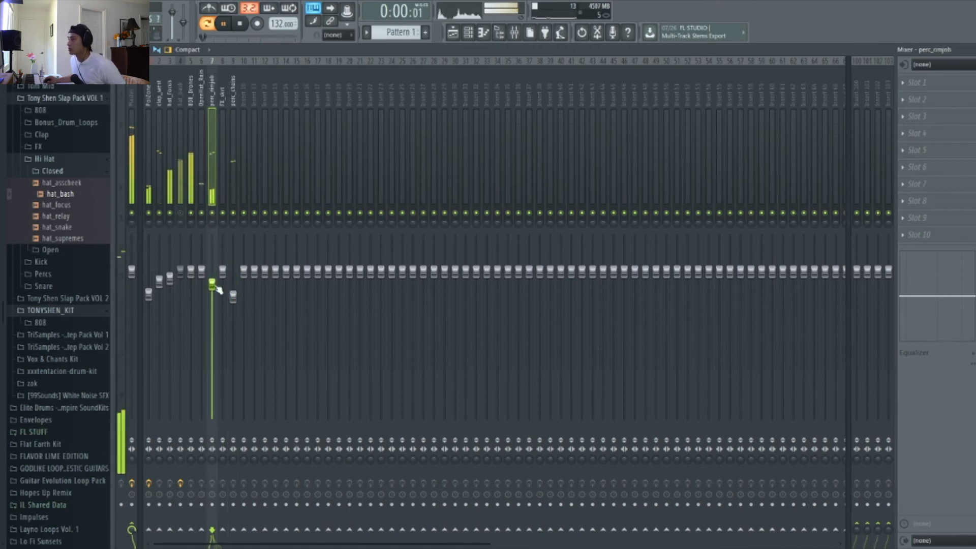
Pull the OpenHat_Rain fader down to about the perc_chains level and lower the PoiZone fader slightly.
click(202, 272)
drag(202, 274, 204, 302)
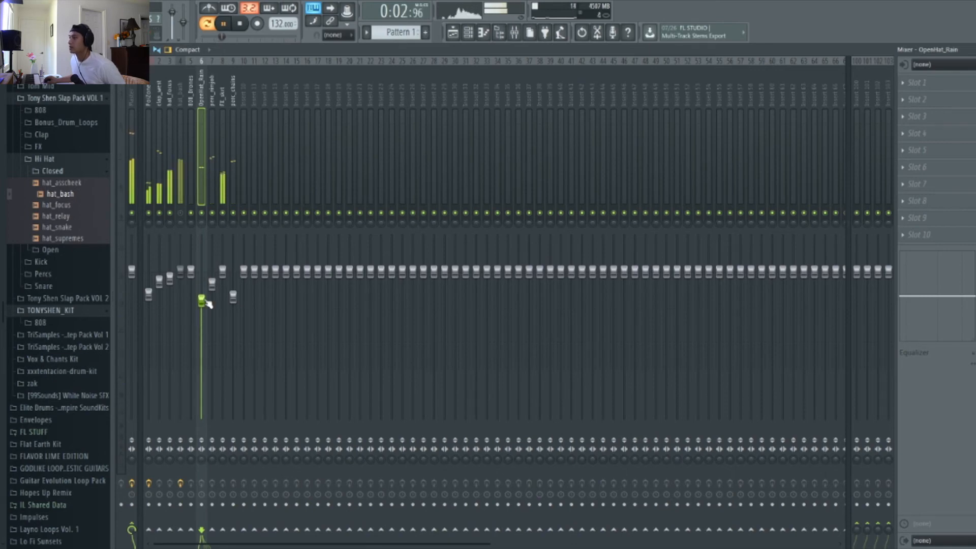
click(149, 294)
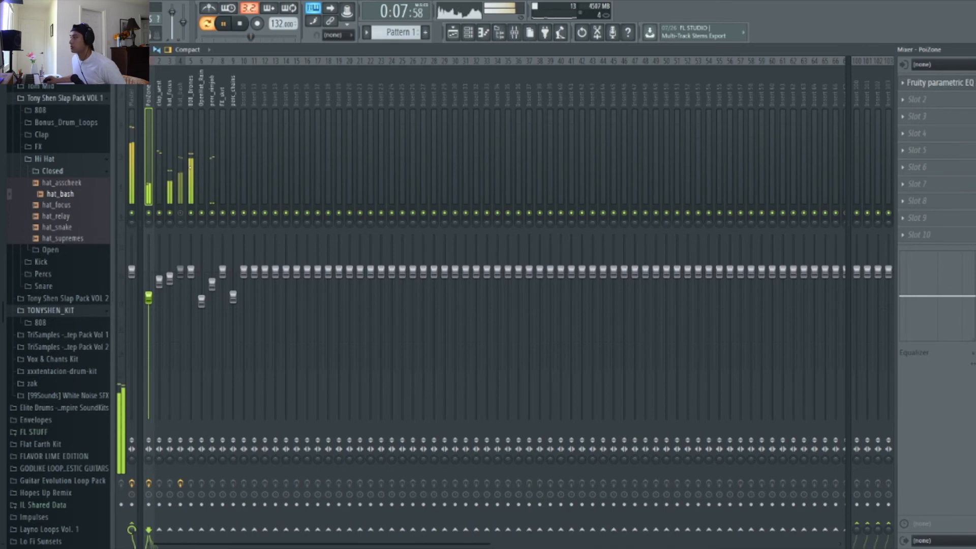
Stop playback and remove Fruity Fast Dist from the hat_bash mixer track by setting its effect slot to (none).
click(196, 117)
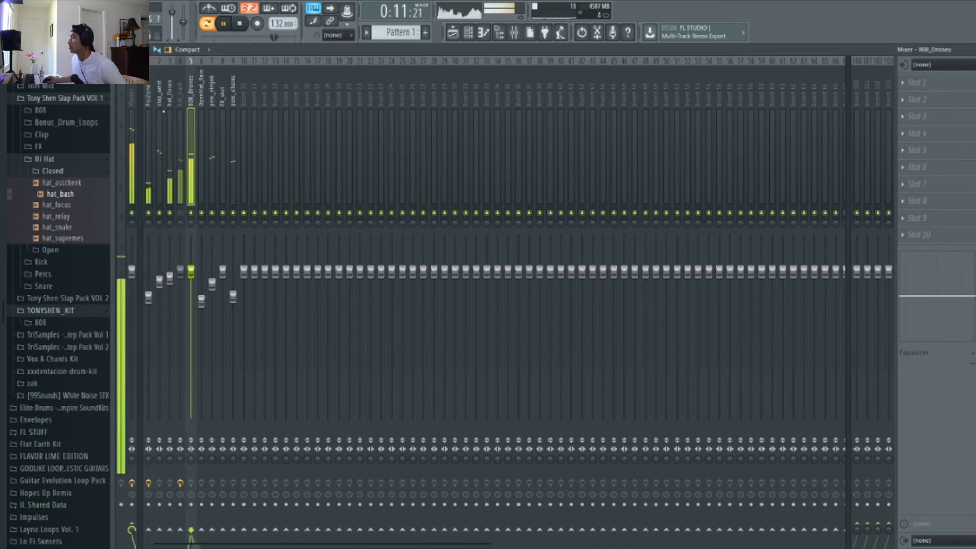
click(183, 116)
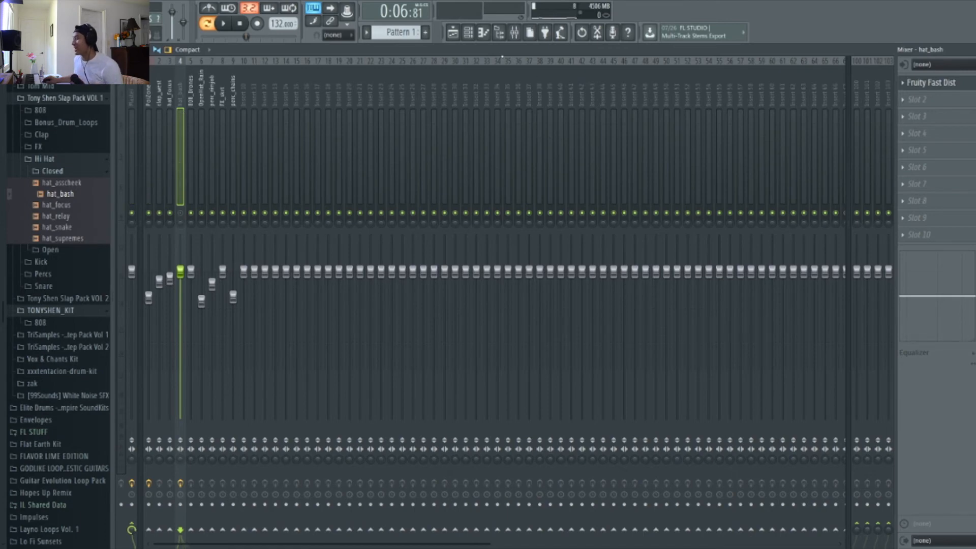
click(471, 33)
click(183, 96)
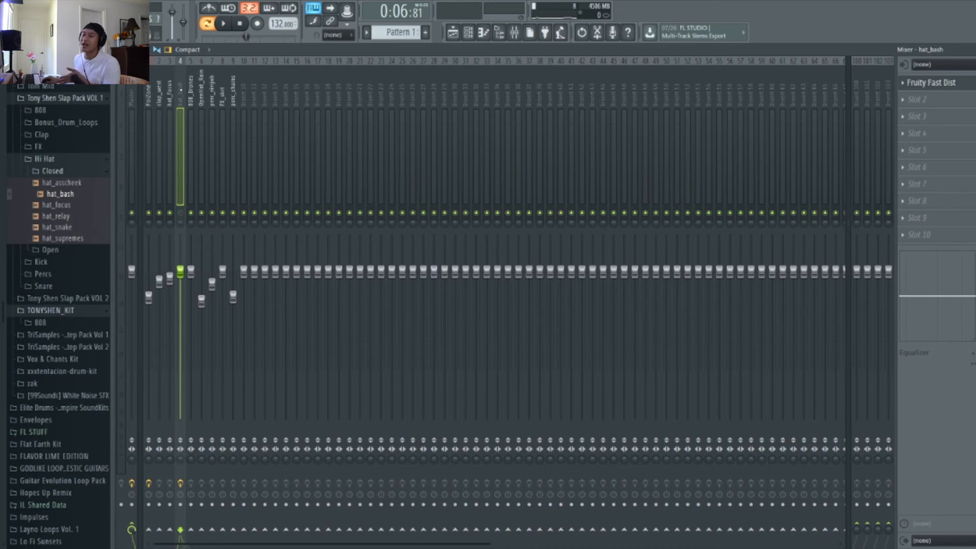
click(910, 90)
click(787, 62)
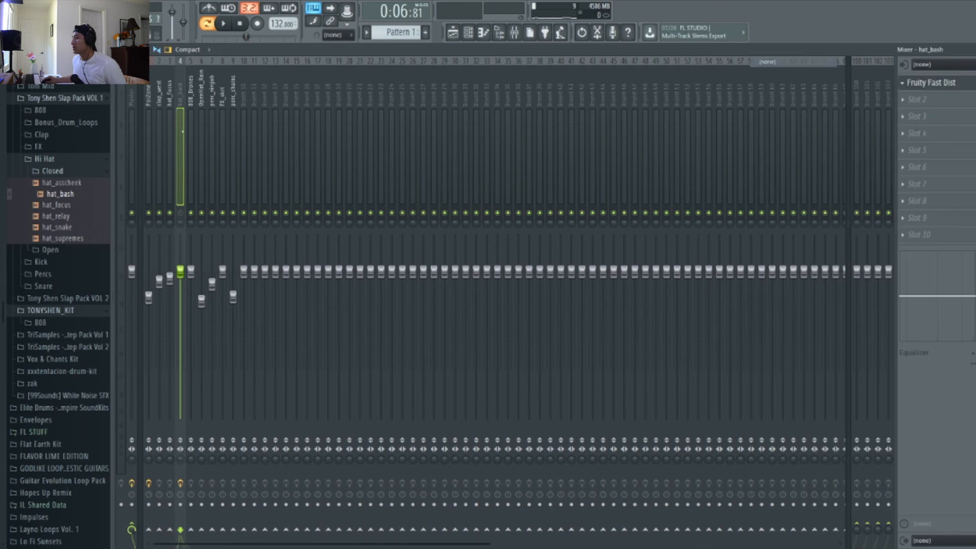
Add Fruity Fast Dist to the first effect slot of the 808_Drones mixer track.
click(196, 99)
click(966, 90)
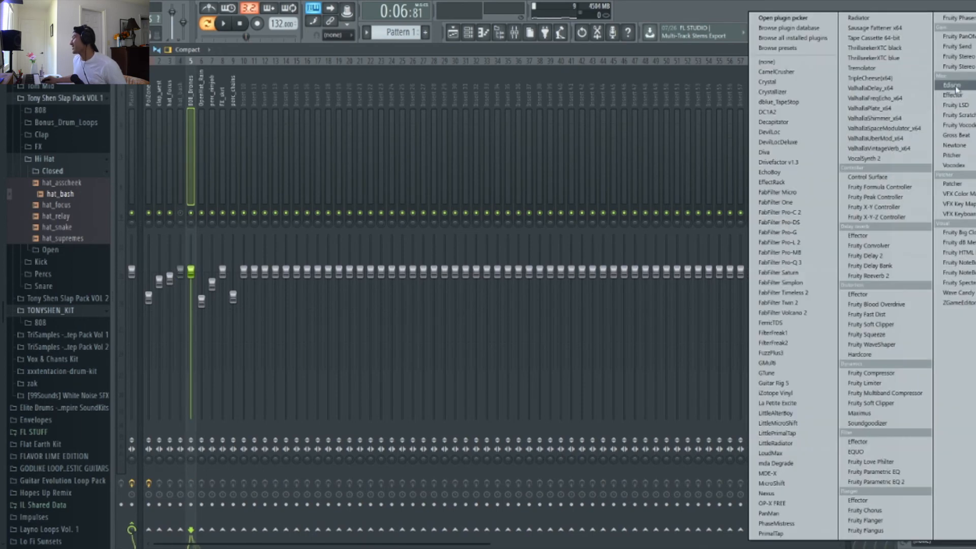
click(886, 316)
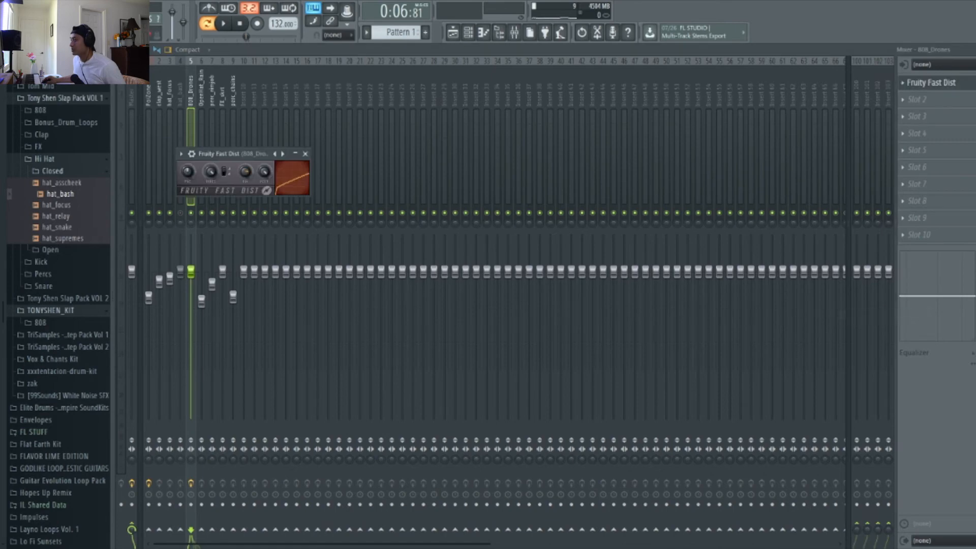
Play the pattern, close the distortion window and slightly lower the 808_Drones and hat_focus faders.
click(223, 23)
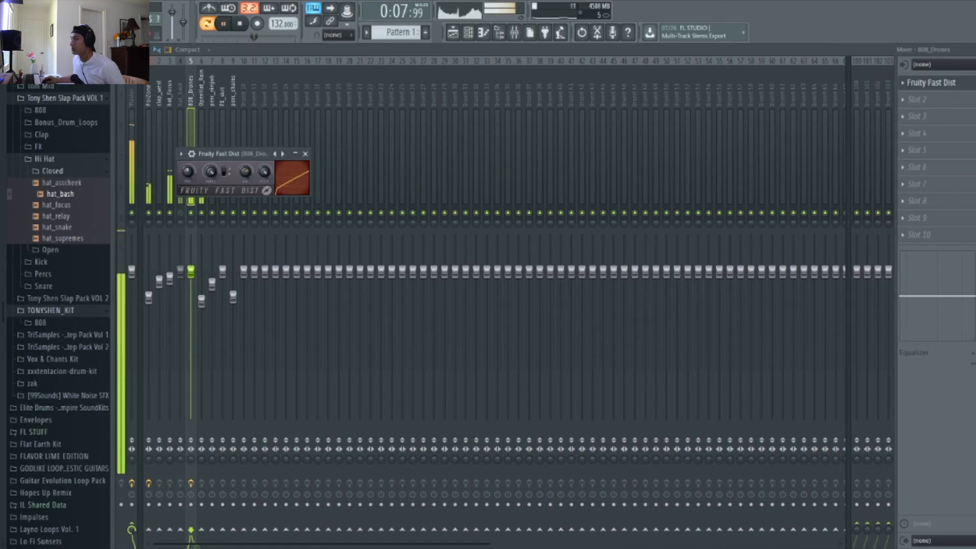
click(305, 154)
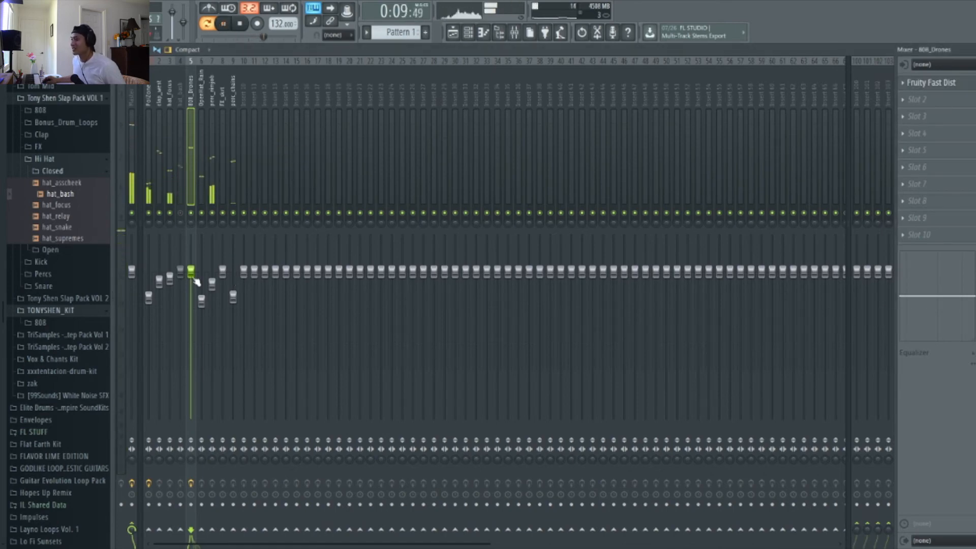
scroll(195, 279, down, 3)
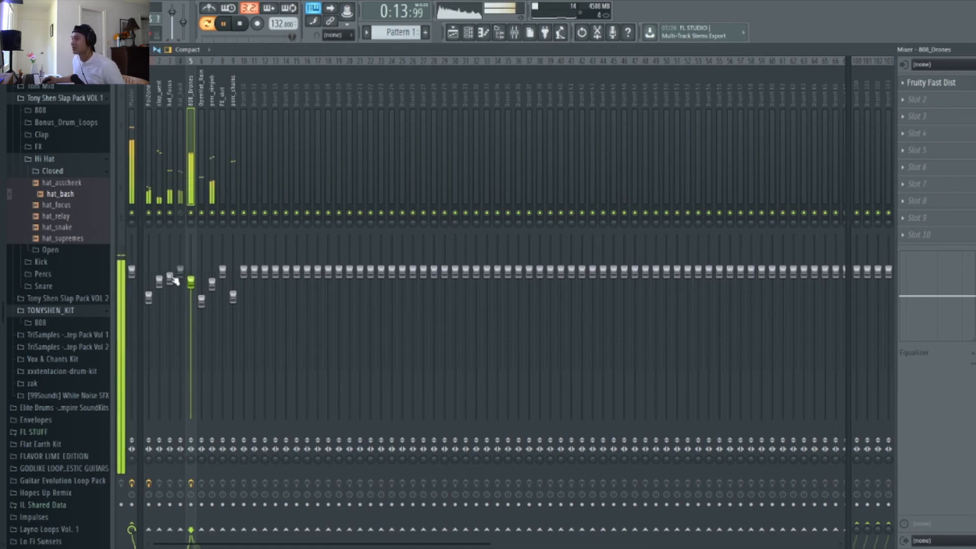
click(174, 276)
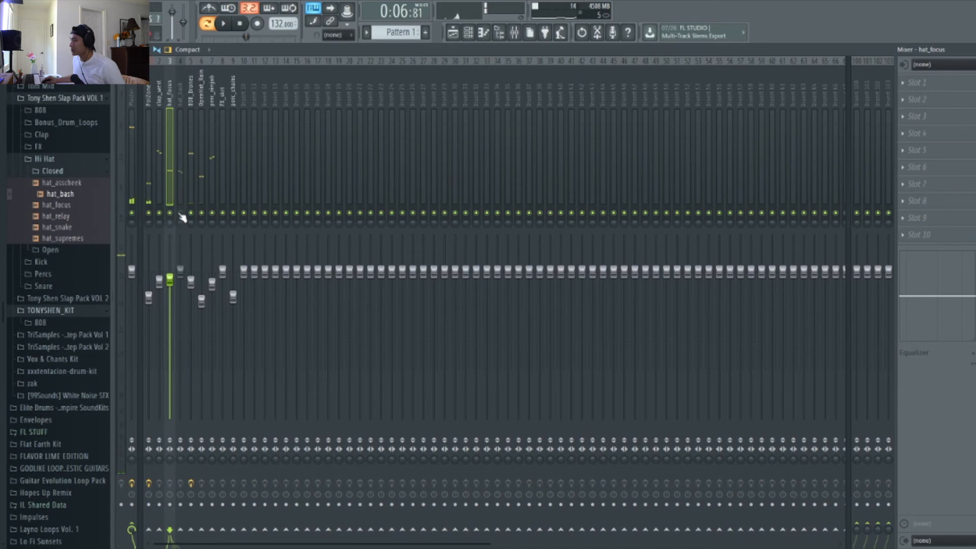
In song mode, place Pattern 1 at bar 1 on Track 1 of the playlist and split it by channel.
click(453, 32)
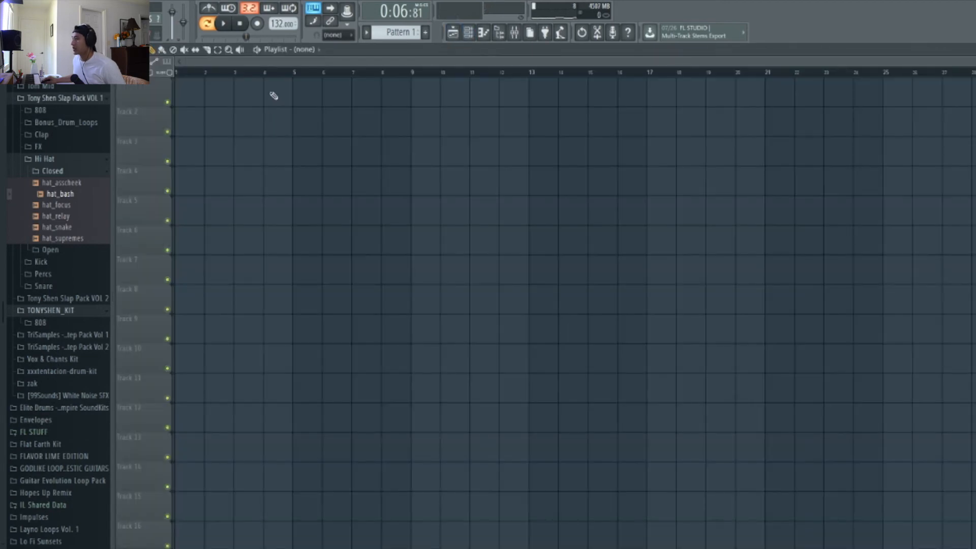
click(187, 94)
key(l)
scroll(385, 176, up, 1)
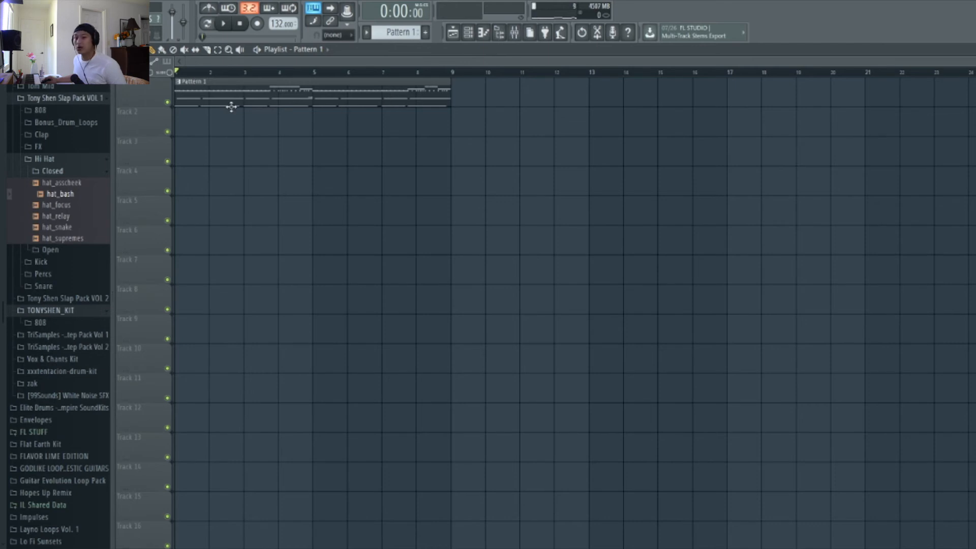
click(388, 33)
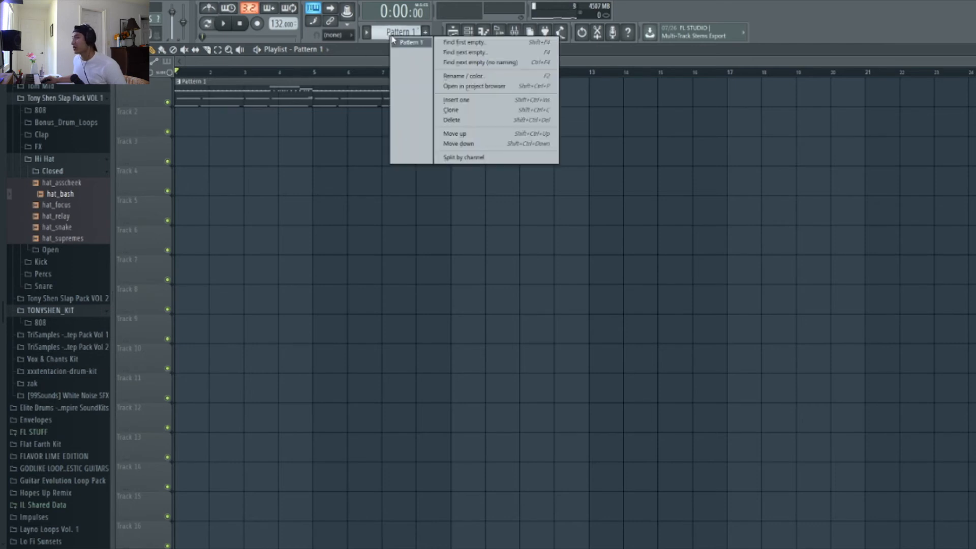
click(491, 157)
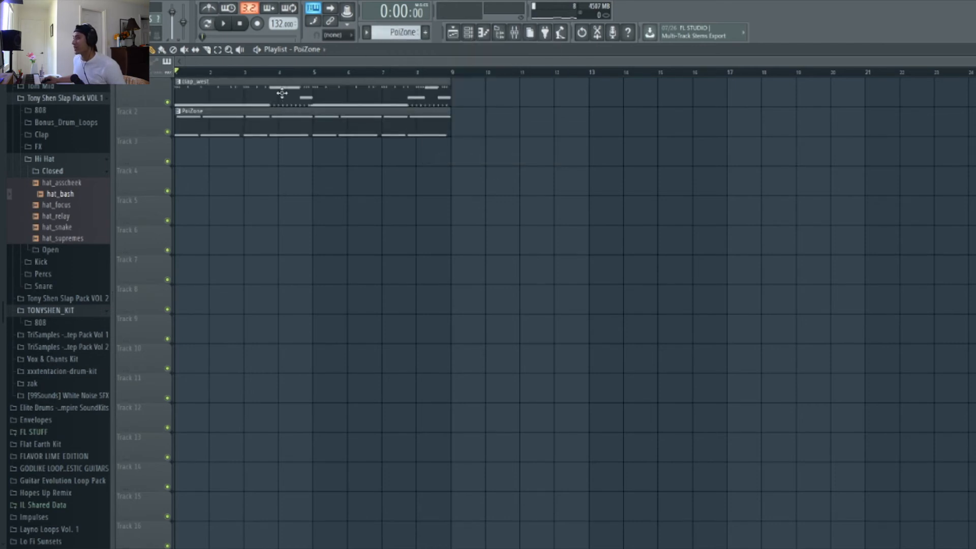
Rearrange the split clips on separate tracks in the order PoiZone, clap_west, hat_focus, hat_bash and 808_Drones from Track 2 down.
drag(282, 93, 274, 159)
drag(250, 128, 245, 182)
drag(212, 251, 210, 201)
drag(229, 85, 215, 233)
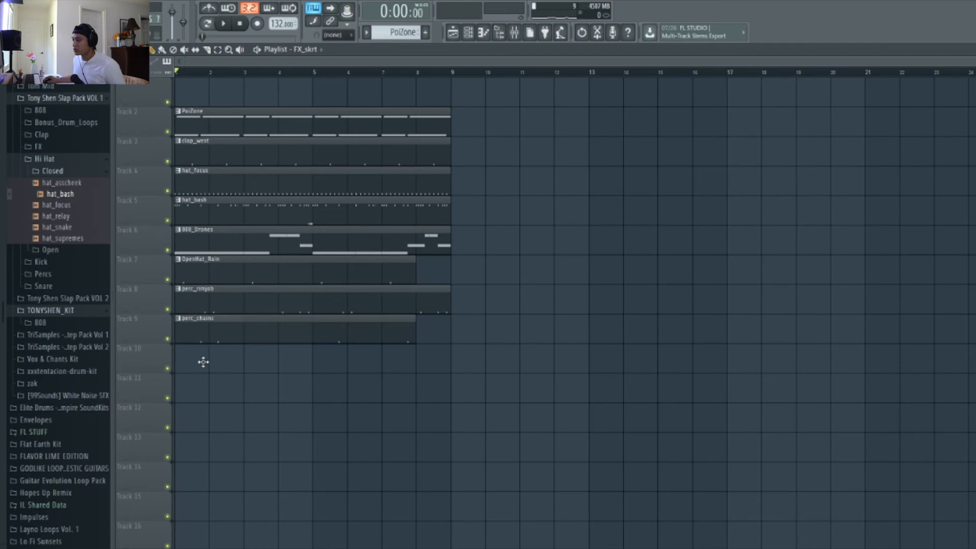
Extend the shorter clips to end at bar 9, then move all nine clips up to start from Track 1.
drag(242, 368, 431, 403)
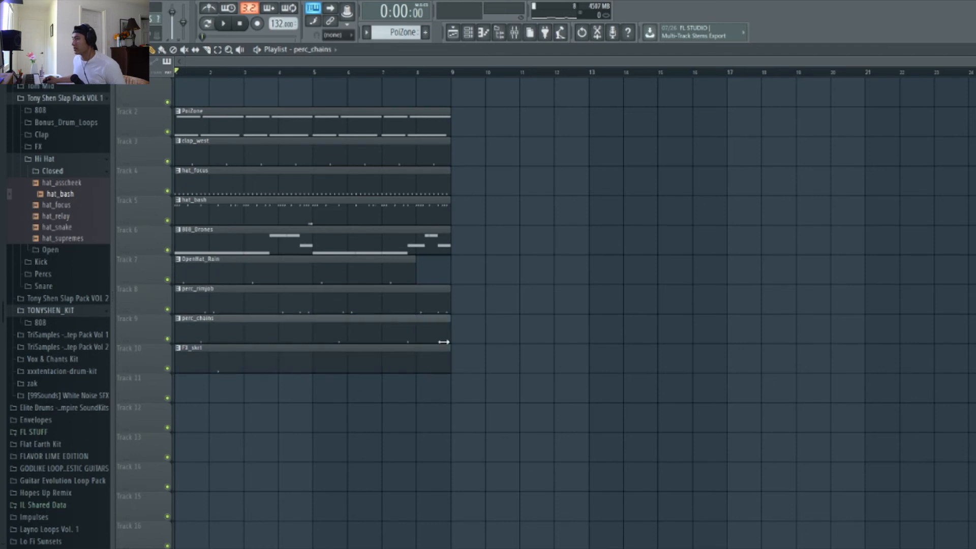
drag(467, 403, 223, 87)
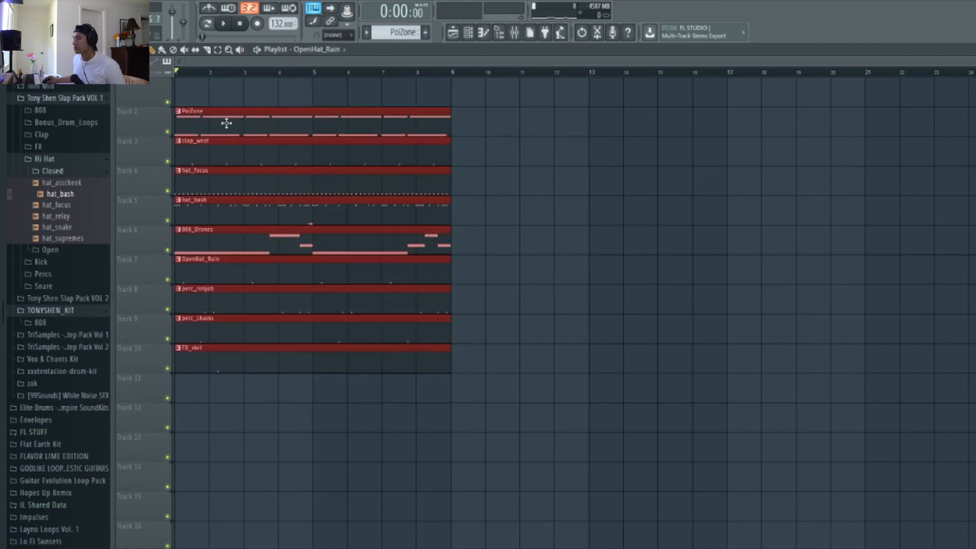
drag(227, 124, 229, 95)
ctrl+click(583, 335)
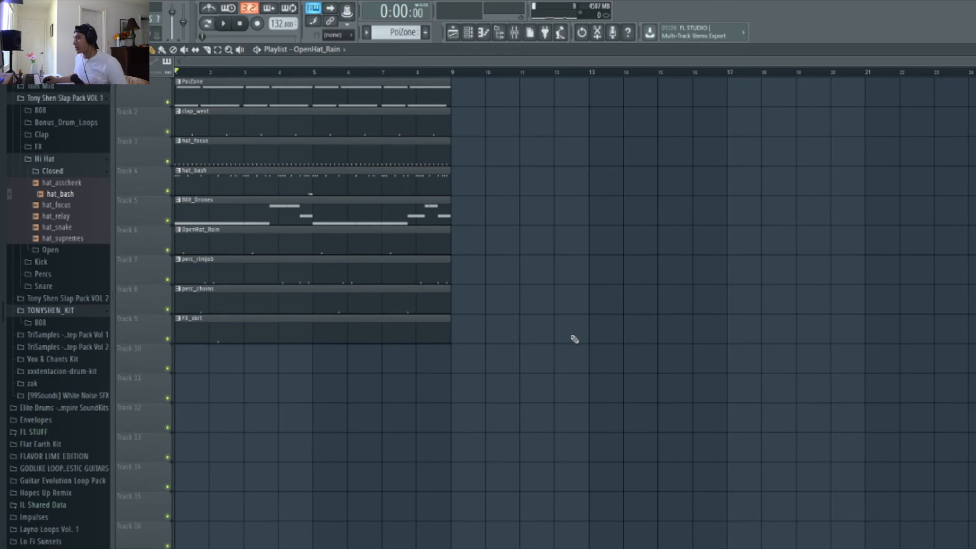
Move every clip except PoiZone and 808_Drones eight bars later so that they start at bar 9.
drag(573, 342, 199, 107)
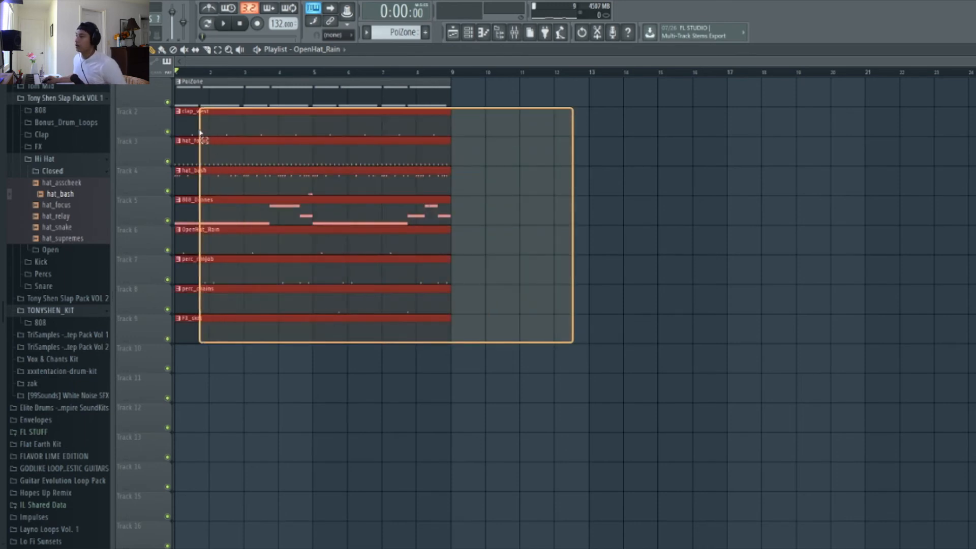
ctrl+click(512, 244)
drag(447, 178, 488, 113)
drag(564, 404, 212, 225)
drag(219, 249, 495, 249)
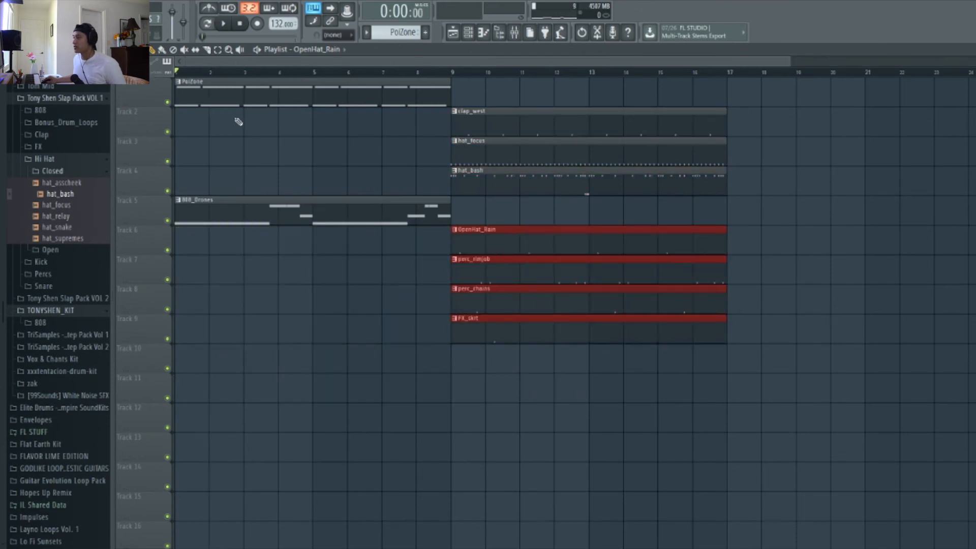
Copy the PoiZone clip to bar 9 on Track 1 and make the copy a unique pattern.
key(space)
mouse_move(281, 225)
mouse_down()
mouse_move(235, 108)
mouse_move(542, 96)
mouse_up()
click(267, 92)
ctrl+click(373, 146)
key(space)
scroll(373, 137, down, 1)
click(386, 83)
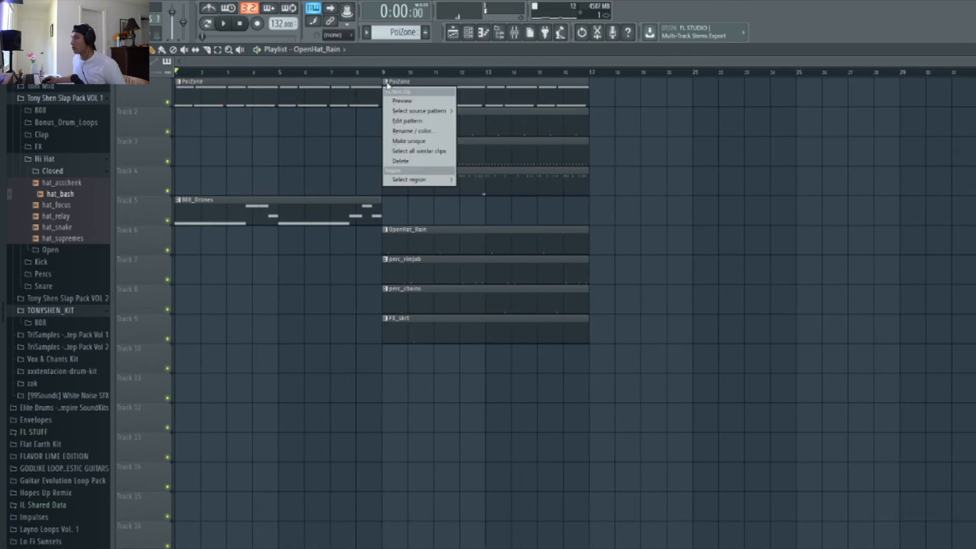
click(410, 144)
double_click(418, 95)
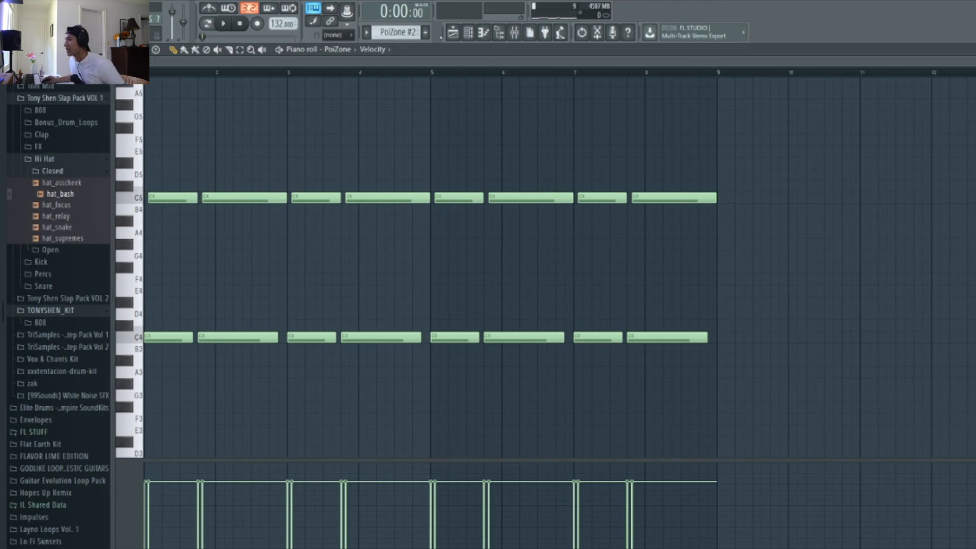
click(452, 32)
Relocate the PoiZone #2 clip to bar 25 and fill bars 9 to 24 with two copies of the original PoiZone clip.
drag(442, 93, 867, 82)
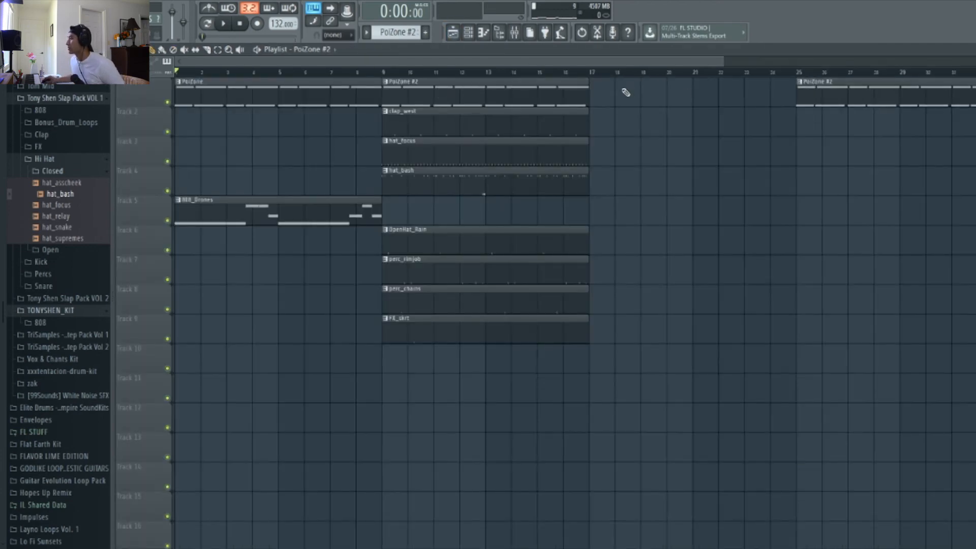
right_click(513, 97)
drag(331, 91, 579, 114)
drag(500, 91, 695, 105)
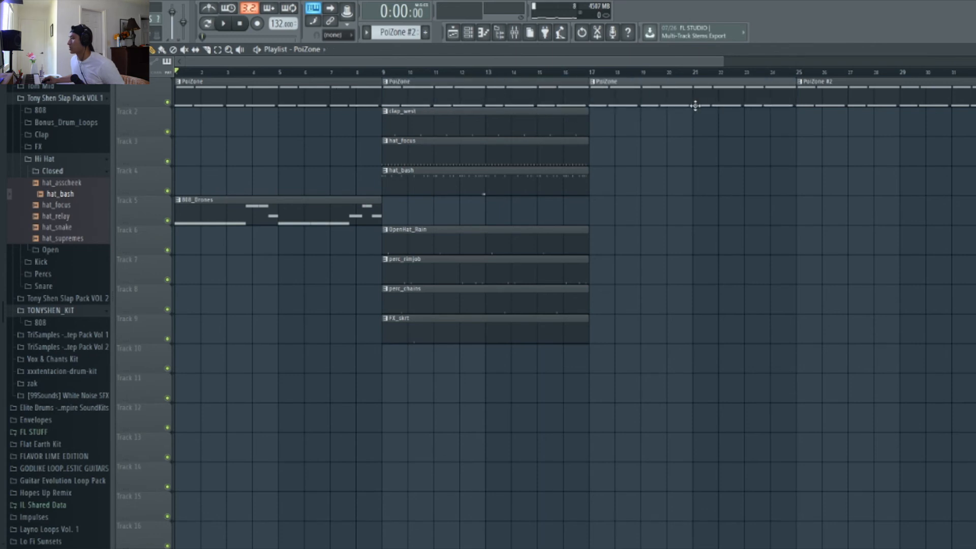
Copy the 808_Drones clip to bar 9 and move the perc_rimjob and perc_chains clips to bar 17.
scroll(692, 171, down, 3)
key(space)
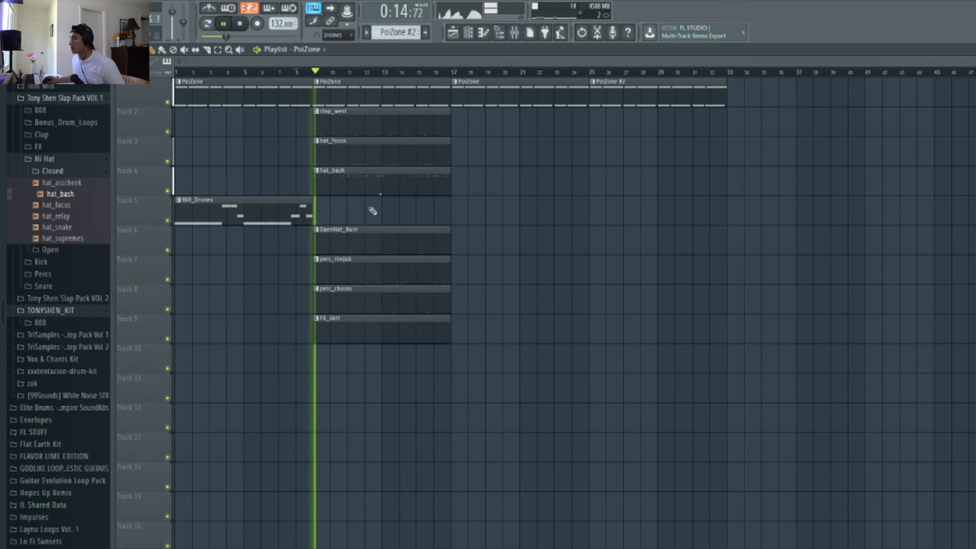
scroll(366, 211, up, 2)
drag(266, 212, 460, 214)
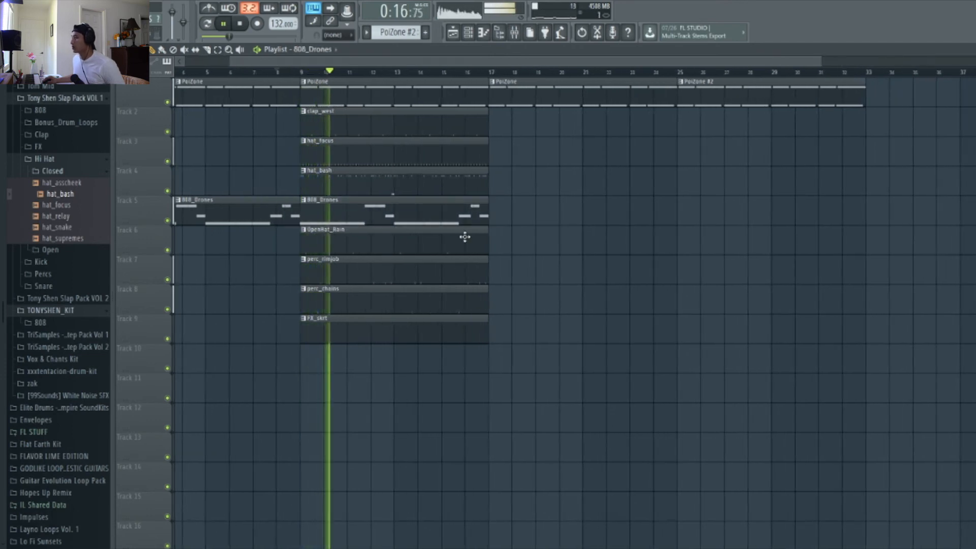
drag(375, 255, 573, 269)
ctrl+click(559, 212)
Copy the 808_Drones clip to bar 17 and make the copy a unique pattern.
key(space)
drag(342, 214, 533, 227)
click(493, 200)
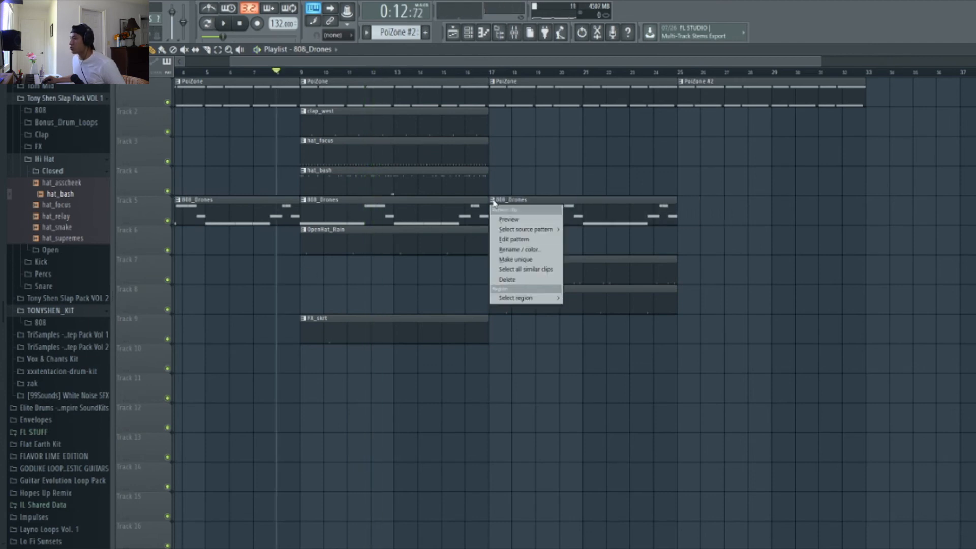
click(517, 259)
In the piano roll of 808_Drones #2, delete every note except the first two C5 notes and the C5 at bar 5.
double_click(555, 214)
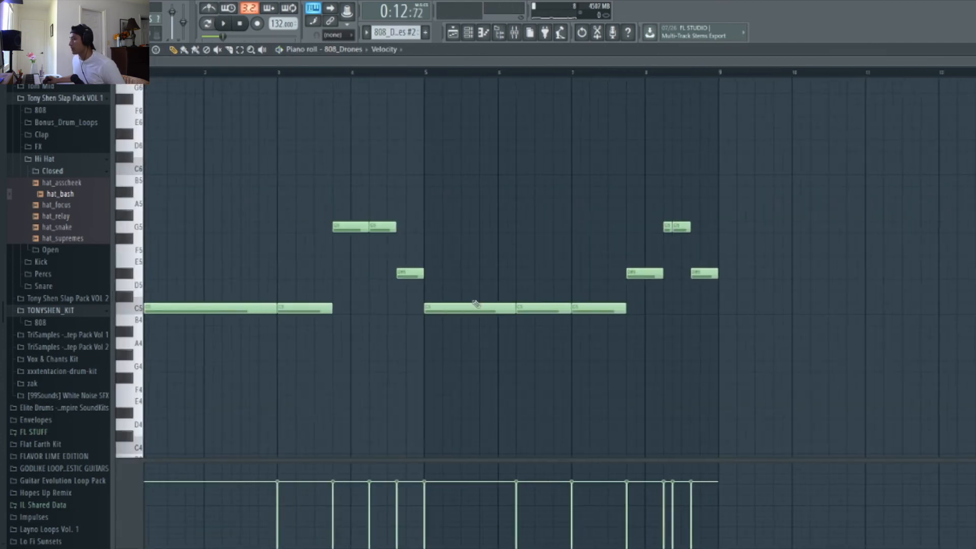
drag(429, 303, 430, 280)
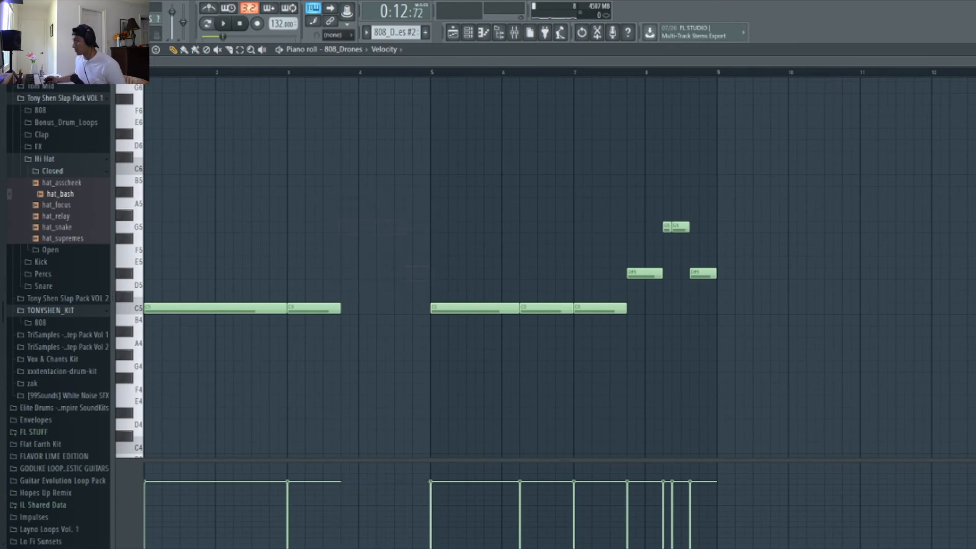
drag(757, 356, 552, 215)
key(Delete)
scroll(489, 210, up, 1)
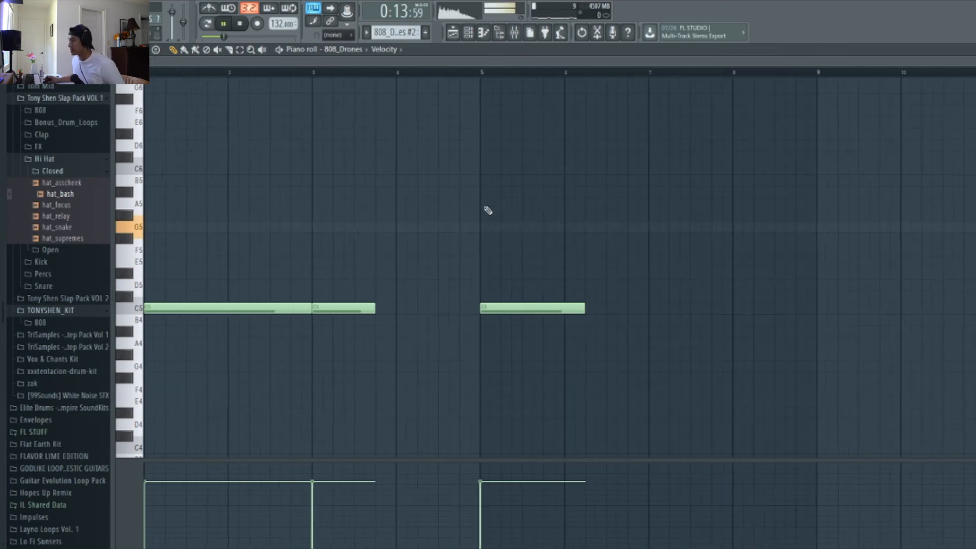
Move the 808_Drones #2 clip to bar 25 and copy it together with PoiZone #2 to bar 33.
click(454, 32)
scroll(503, 229, down, 1)
drag(492, 218, 623, 222)
drag(692, 219, 765, 106)
ctrl+click(614, 171)
Copy the clap_west, hat, 808_Drones and OpenHat_Rain clips to bar 17 and shorten the bar 9 clips below PoiZone to end at bar 16.
drag(505, 186, 492, 126)
drag(481, 254, 533, 216)
drag(439, 370, 447, 92)
drag(449, 131, 438, 133)
ctrl+click(445, 145)
scroll(442, 154, down, 1)
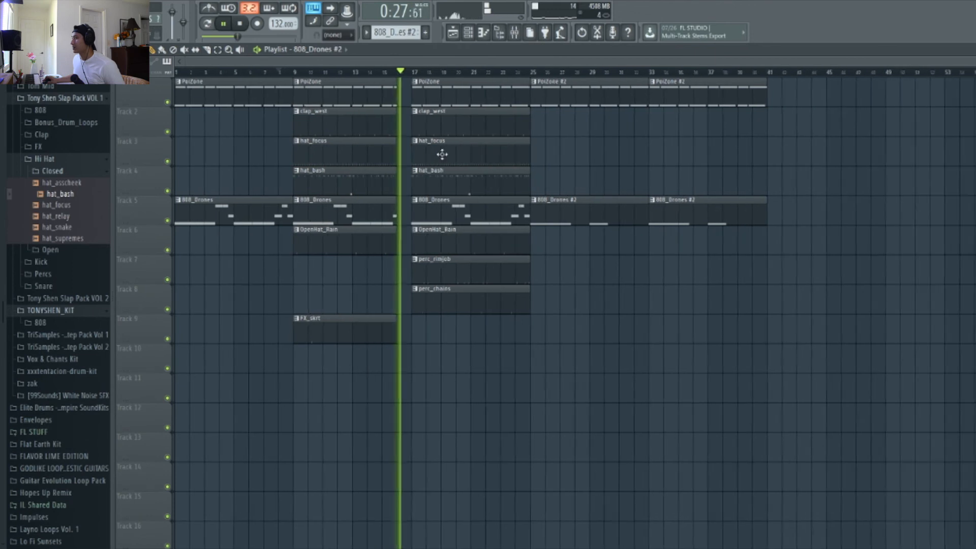
Play back the arrangement to check the transitions into bars 9 and 17.
scroll(405, 148, up, 4)
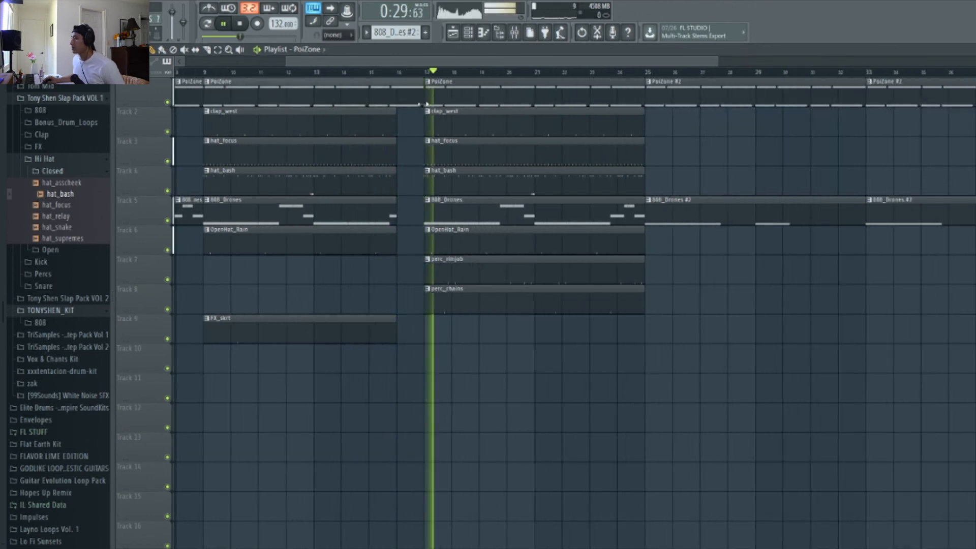
scroll(407, 142, down, 3)
scroll(407, 142, down, 1)
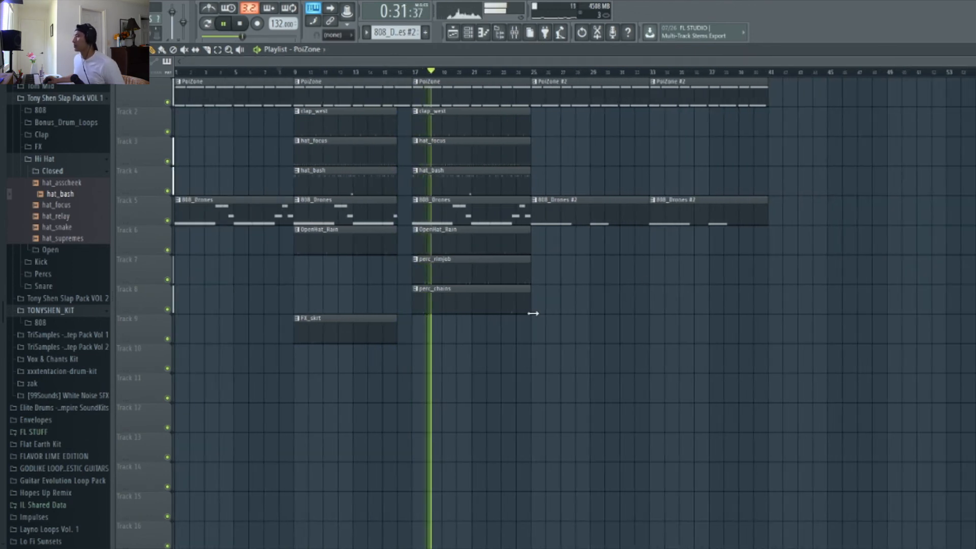
scroll(427, 323, up, 2)
scroll(483, 311, down, 2)
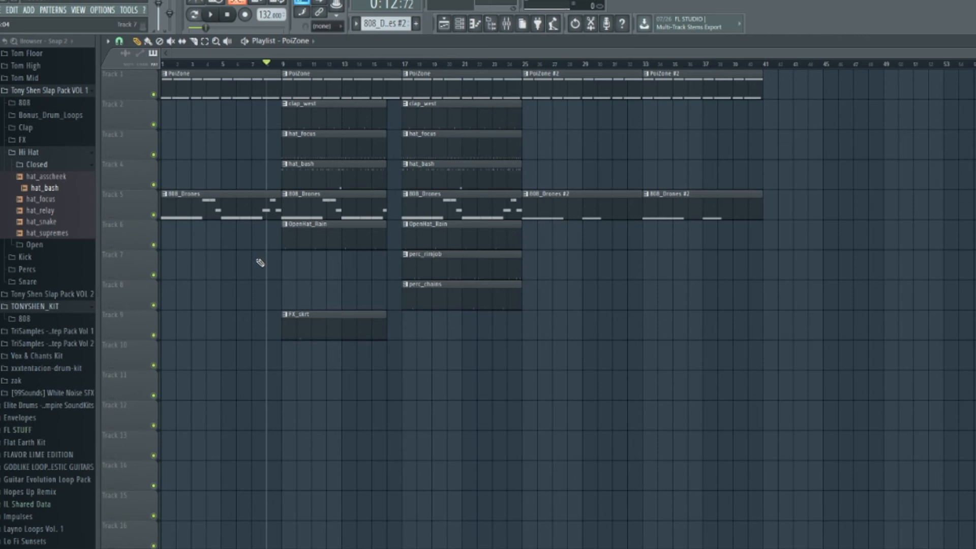
key(space)
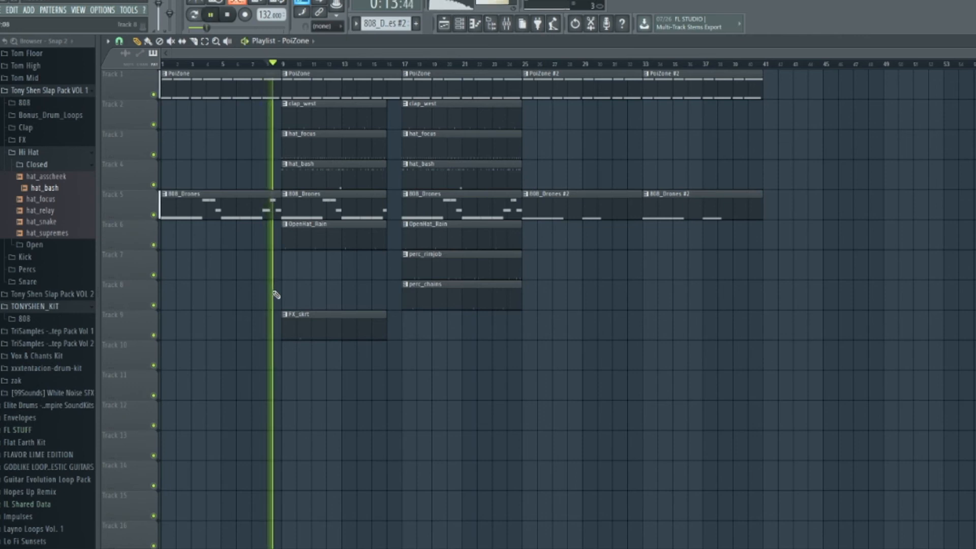
ctrl+scroll(288, 279, up, 2)
scroll(293, 281, down, 1)
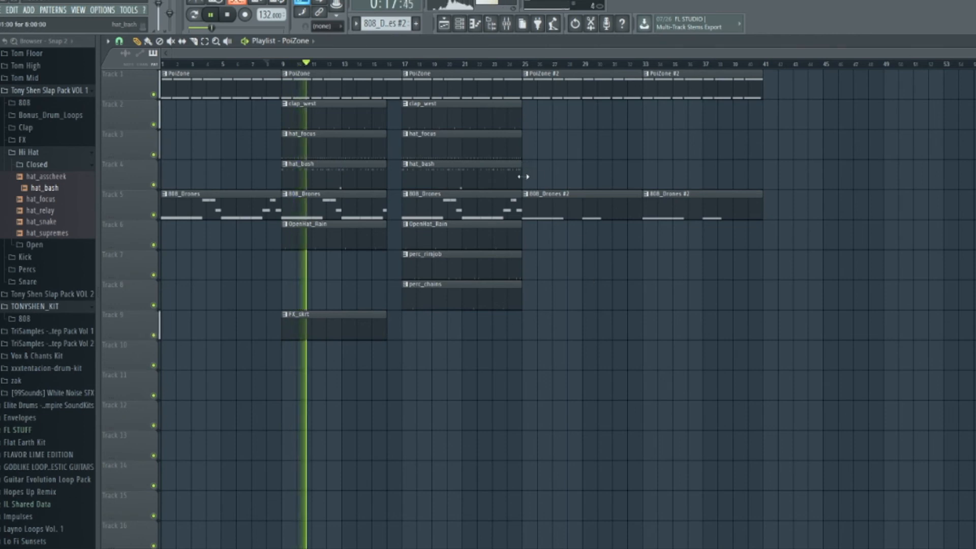
Copy clap_west, hat_focus and hat_bash to bars 25 and 33, and delete the hat_bash clips at bars 9 and 17.
ctrl+drag(549, 179, 702, 125)
ctrl+click(780, 125)
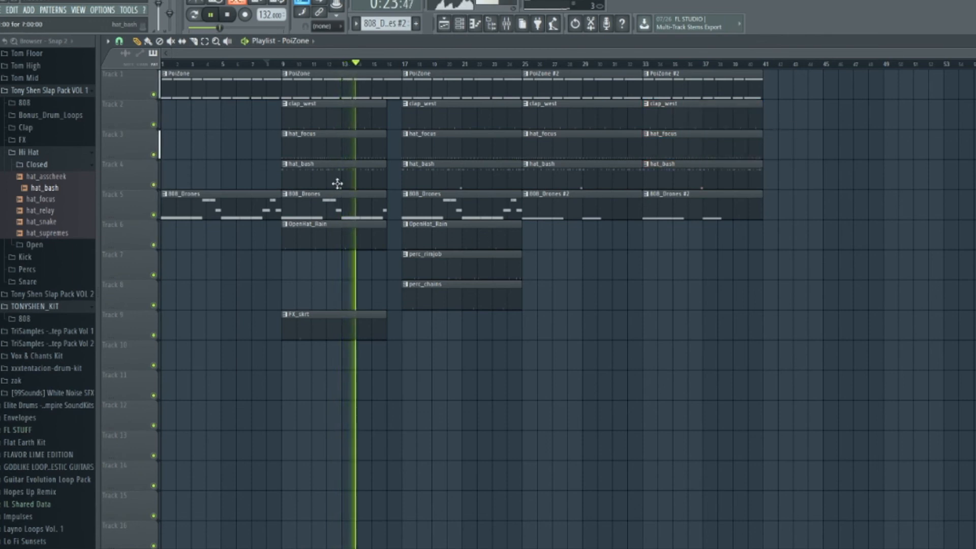
right_click(351, 175)
right_click(425, 175)
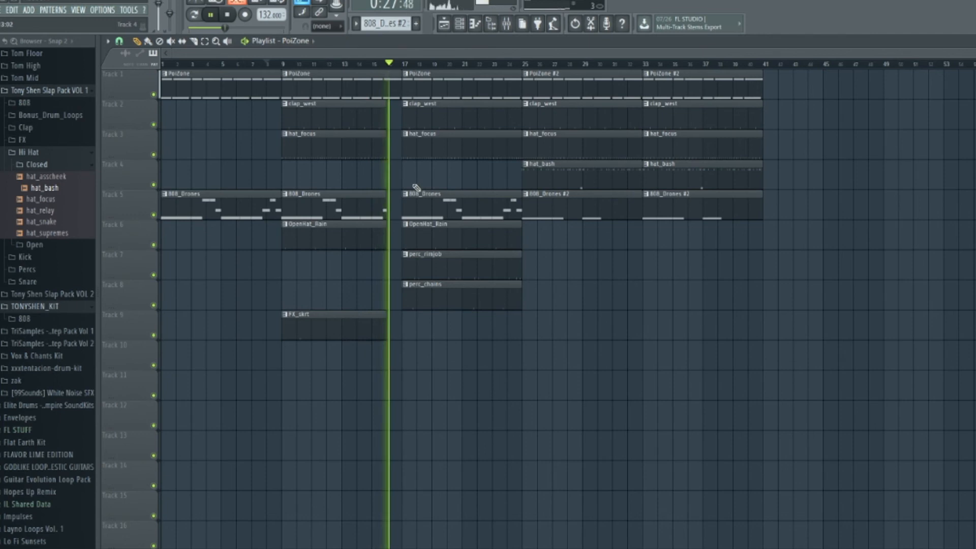
scroll(401, 185, up, 2)
scroll(401, 185, down, 2)
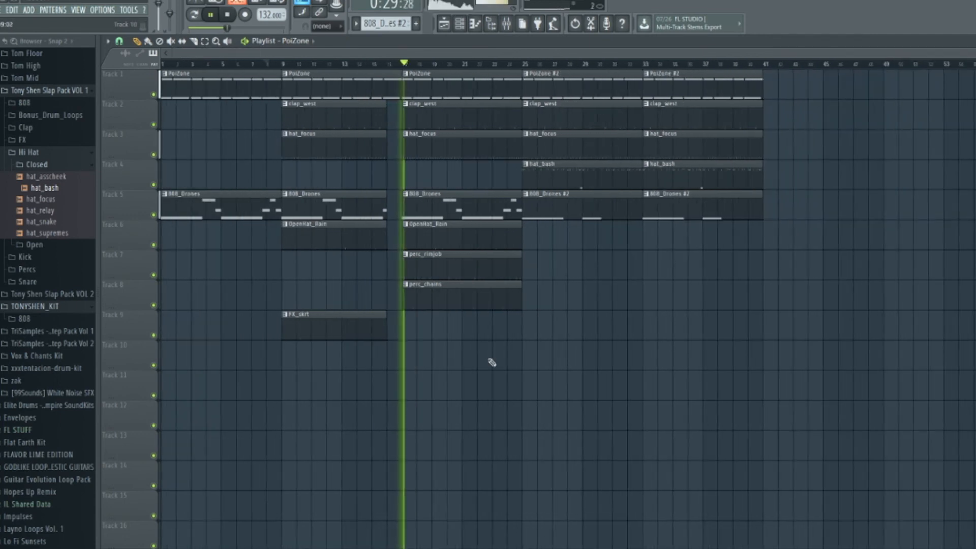
Copy the FX_skrt clip to bar 25 and shorten the clap, hat and 808_Drones #2 clips there to end at bar 32.
drag(342, 328, 456, 325)
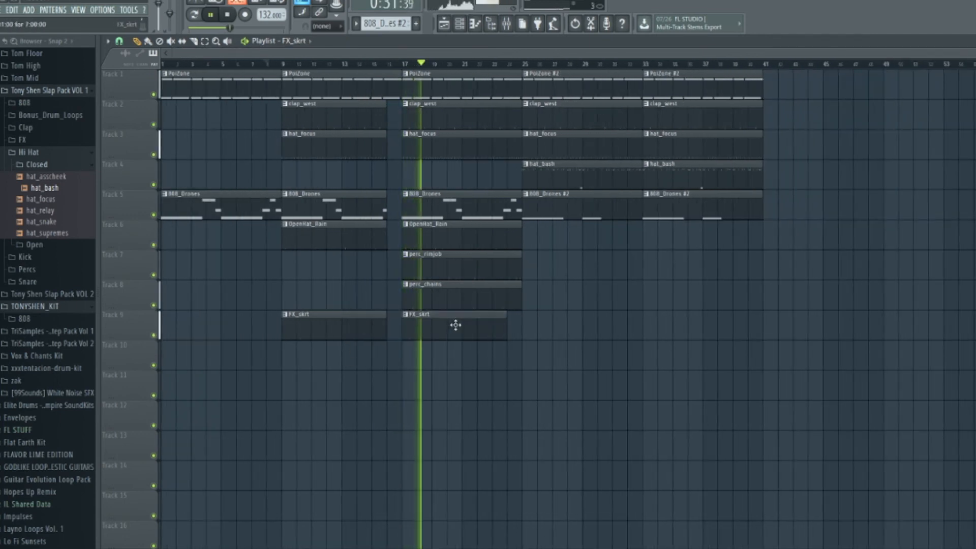
right_click(456, 325)
drag(371, 334, 592, 351)
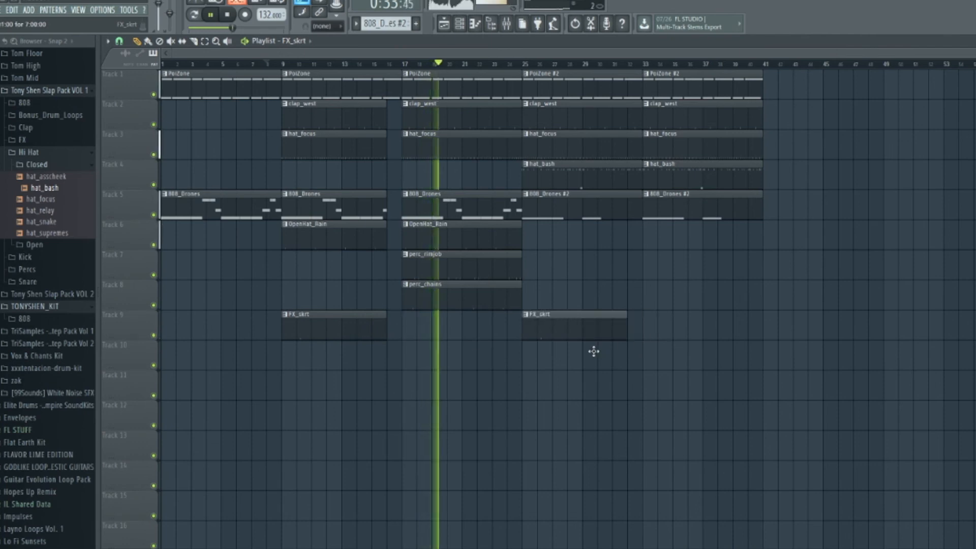
drag(630, 249, 524, 101)
drag(649, 124, 626, 129)
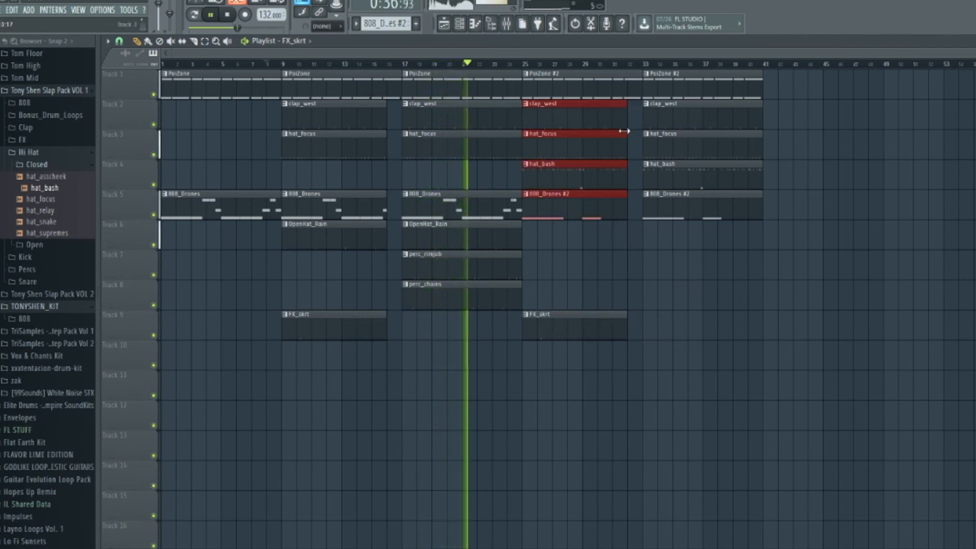
click(639, 286)
Copy all clips of bars 9 to 24 so that the copies start at bar 41.
drag(498, 369, 299, 72)
drag(295, 133, 793, 133)
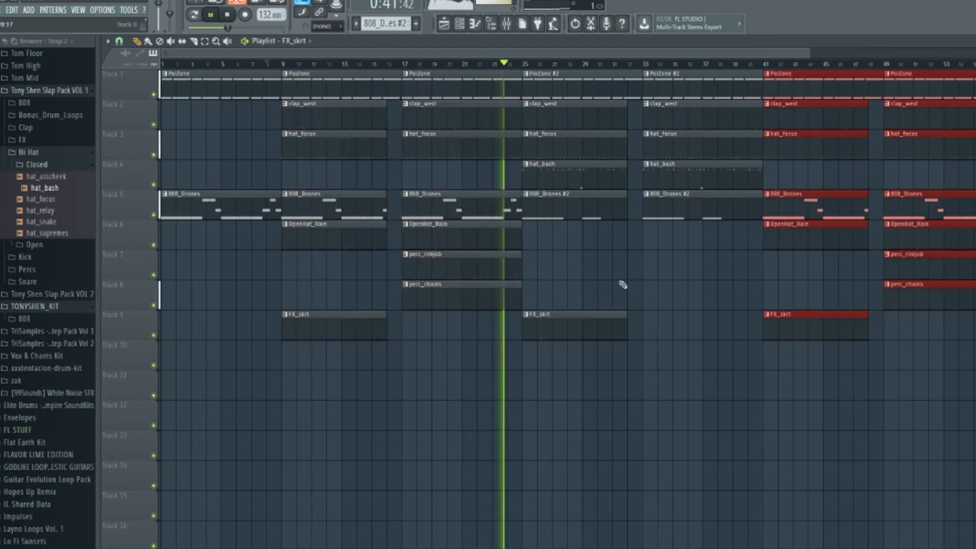
click(562, 280)
Delete the shortened clap_west, hat_focus and hat_bash clips at bar 25.
scroll(561, 281, up, 2)
scroll(561, 281, up, 2)
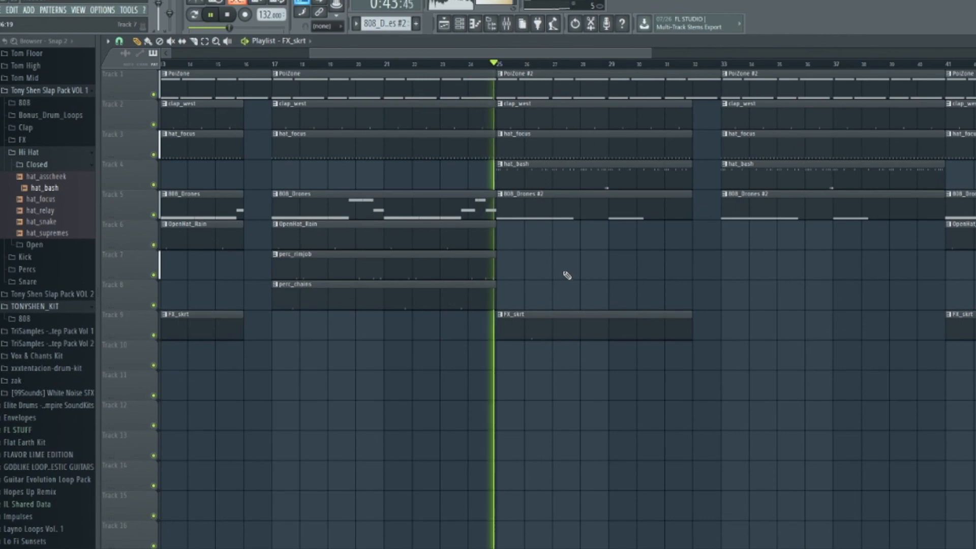
right_click(563, 177)
right_click(566, 146)
right_click(570, 119)
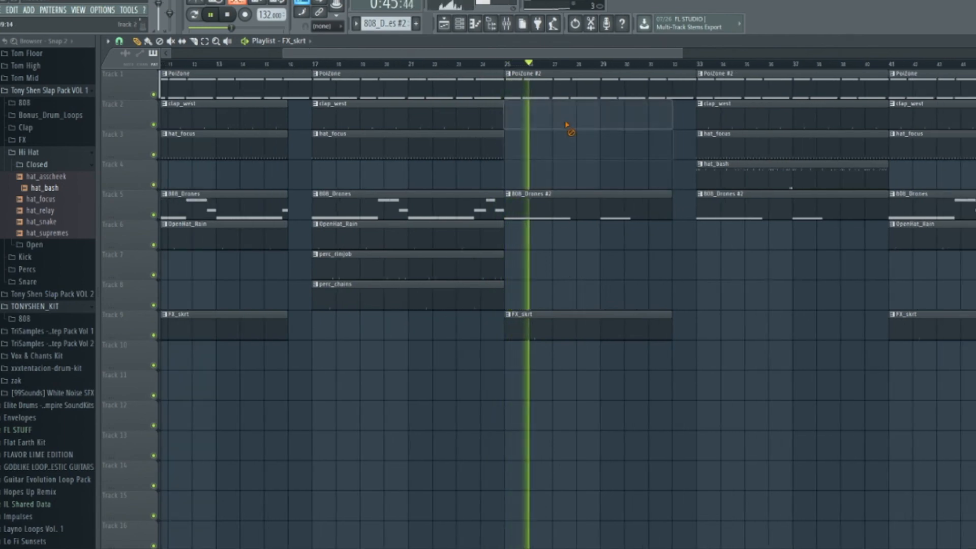
scroll(571, 142, down, 3)
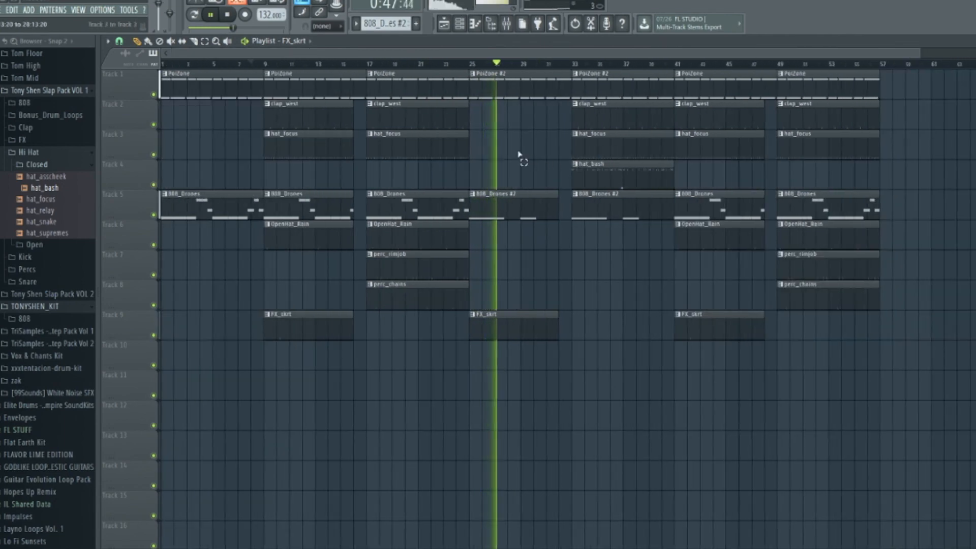
Place full eight-bar hat_bash and clap_west clips at bar 25 and delete the hat_focus clip at bar 33.
click(483, 173)
right_click(613, 150)
click(597, 118)
click(496, 127)
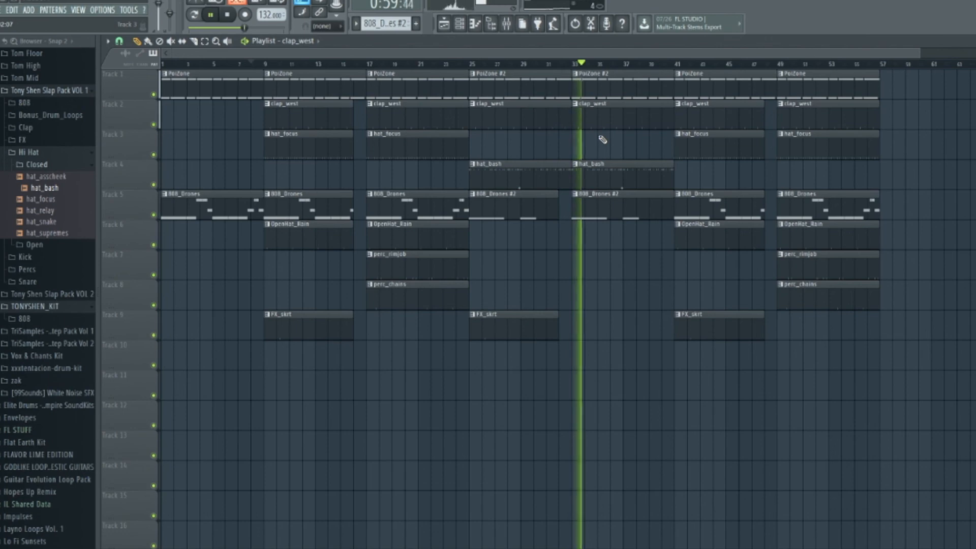
Copy OpenHat_Rain, perc_rimjob and perc_chains to bar 33, all ending at bar 40, and play the section.
scroll(612, 282, down, 2)
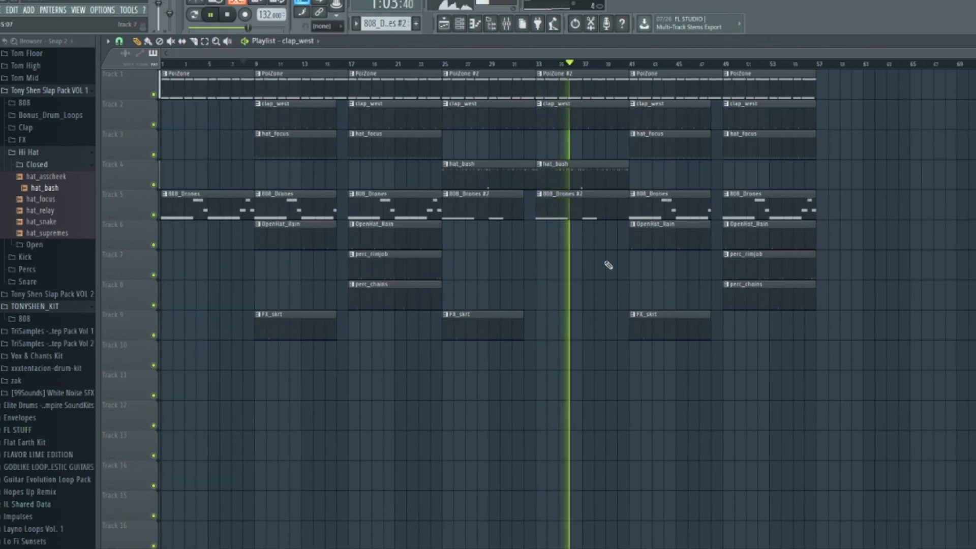
drag(637, 244, 553, 242)
mouse_move(438, 295)
mouse_down()
mouse_move(399, 261)
mouse_move(588, 262)
mouse_up()
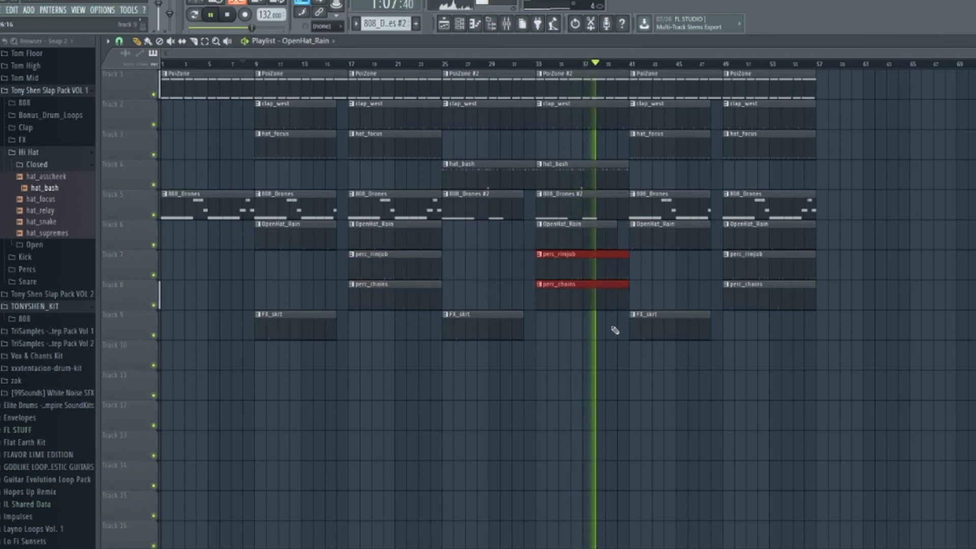
drag(628, 283, 616, 283)
click(637, 284)
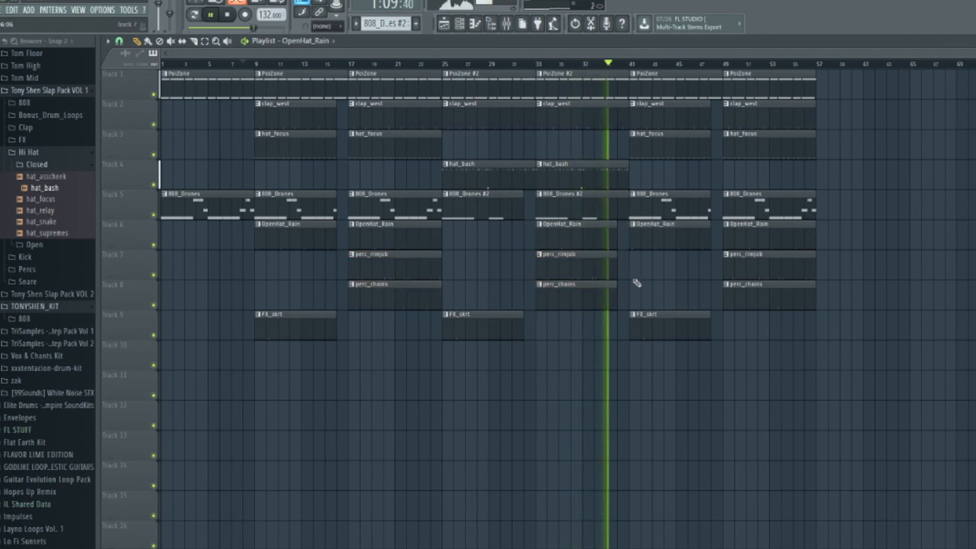
key(space)
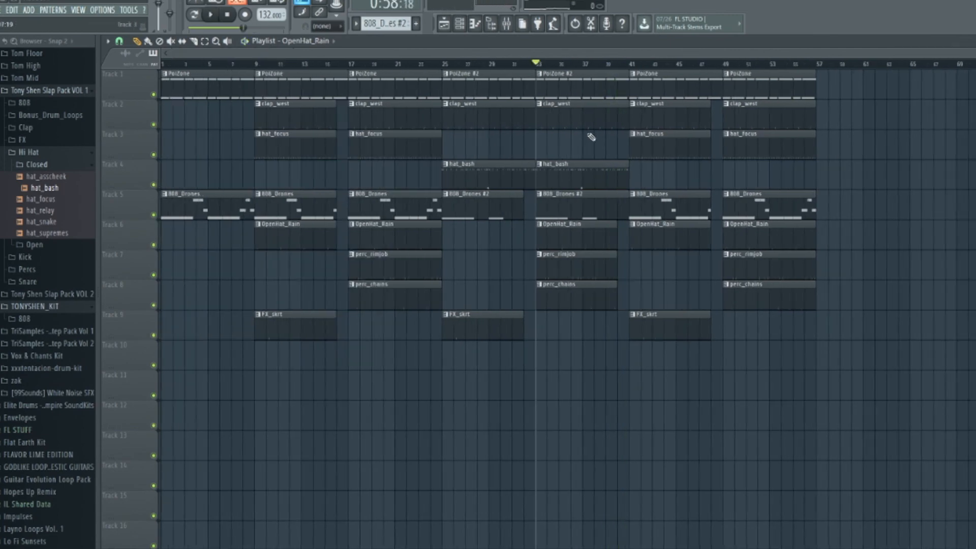
key(space)
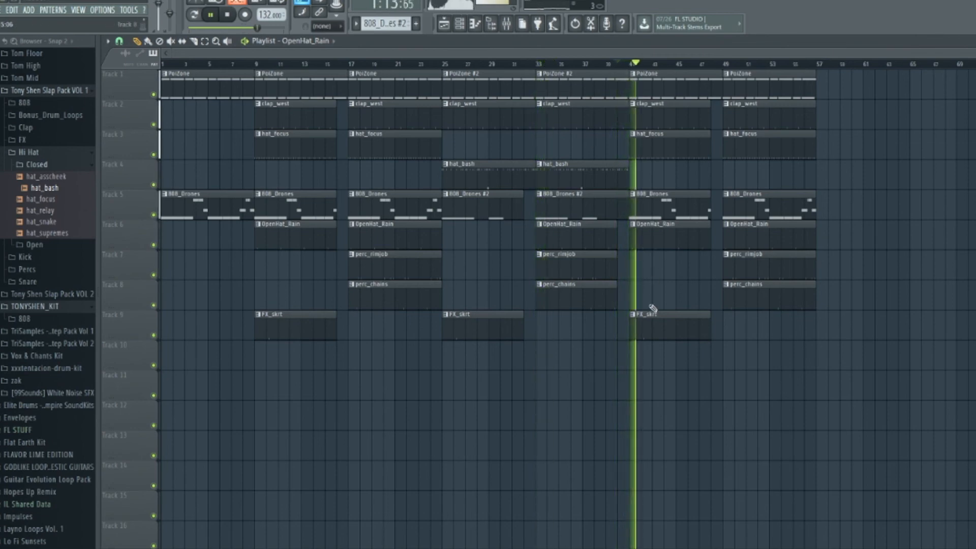
Copy all clips of bars 25 to 40 so that the copies start at bar 57.
mouse_move(580, 363)
mouse_down()
mouse_move(456, 69)
mouse_move(468, 89)
mouse_move(867, 108)
mouse_move(844, 113)
mouse_move(840, 85)
mouse_up()
ctrl+click(856, 144)
scroll(888, 127, down, 1)
Add an outro at bar 73 with copies of the PoiZone #2 and 808_Drones #2 clips, both ending at bar 81.
drag(840, 86, 974, 85)
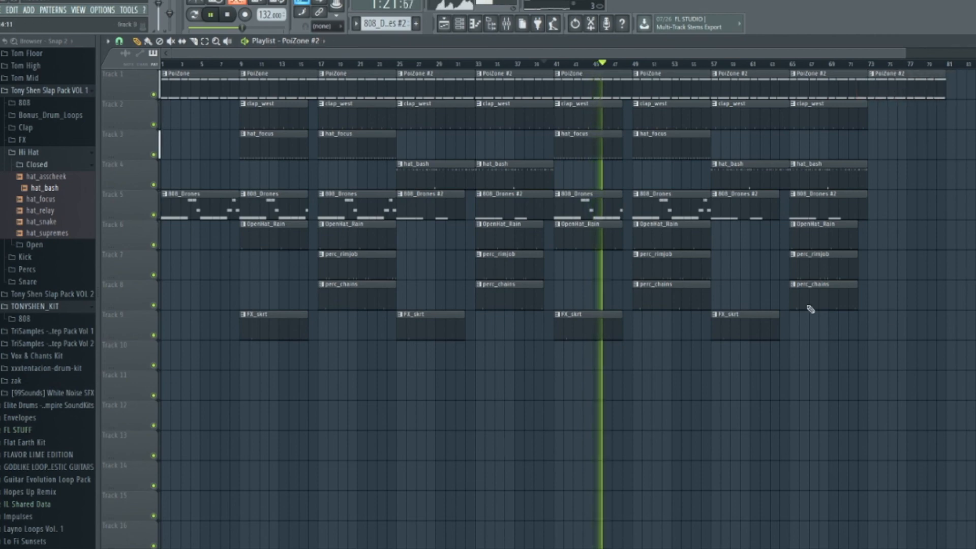
drag(770, 204, 903, 211)
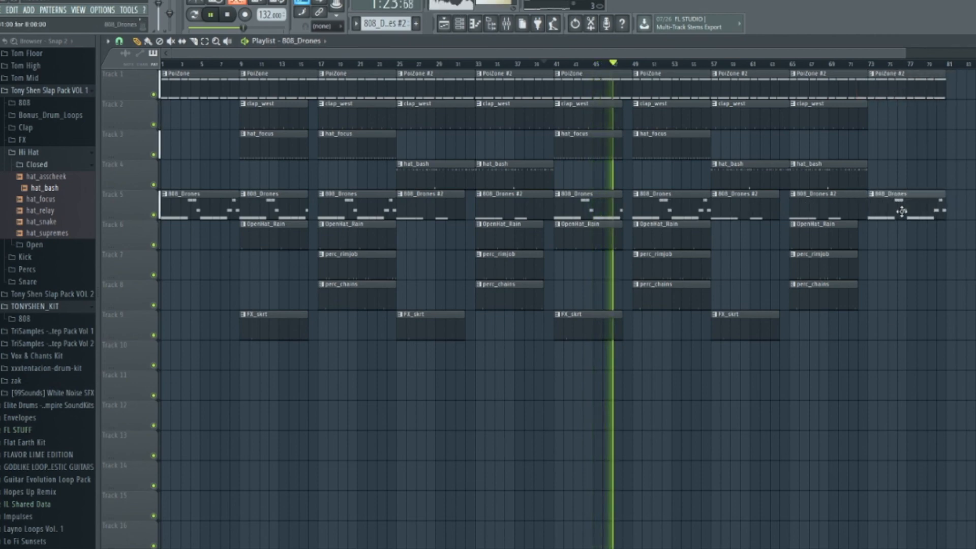
scroll(954, 322, down, 1)
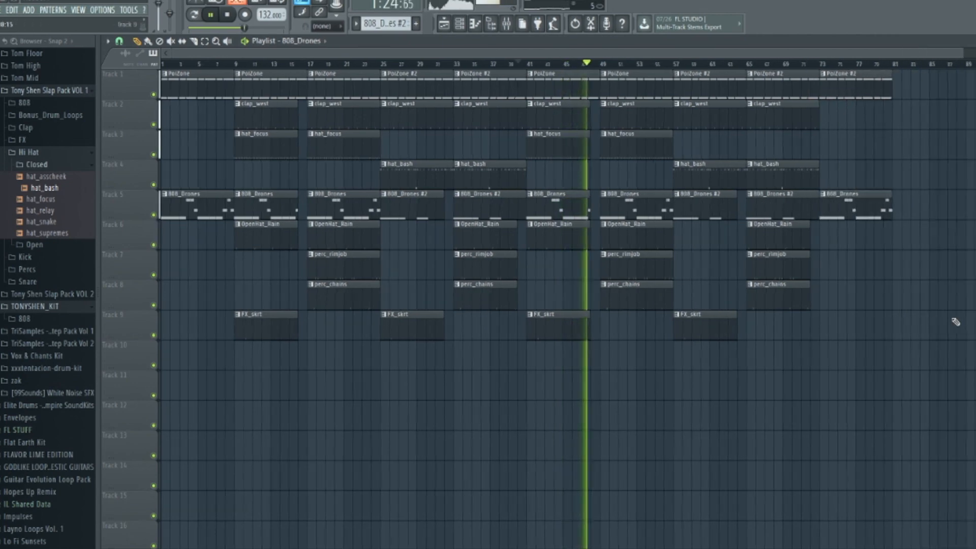
right_click(849, 207)
mouse_move(680, 212)
mouse_down()
mouse_move(912, 218)
mouse_move(828, 222)
mouse_up()
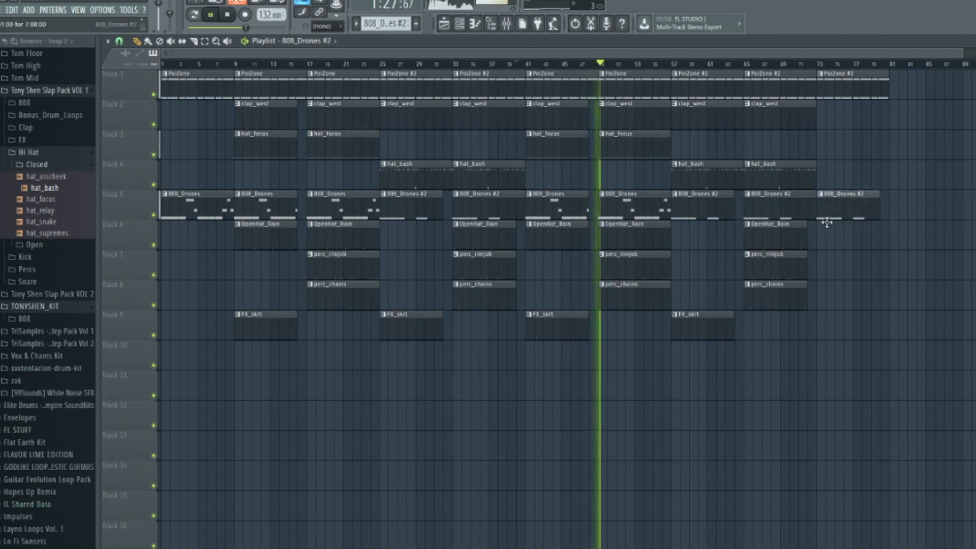
scroll(895, 274, down, 1)
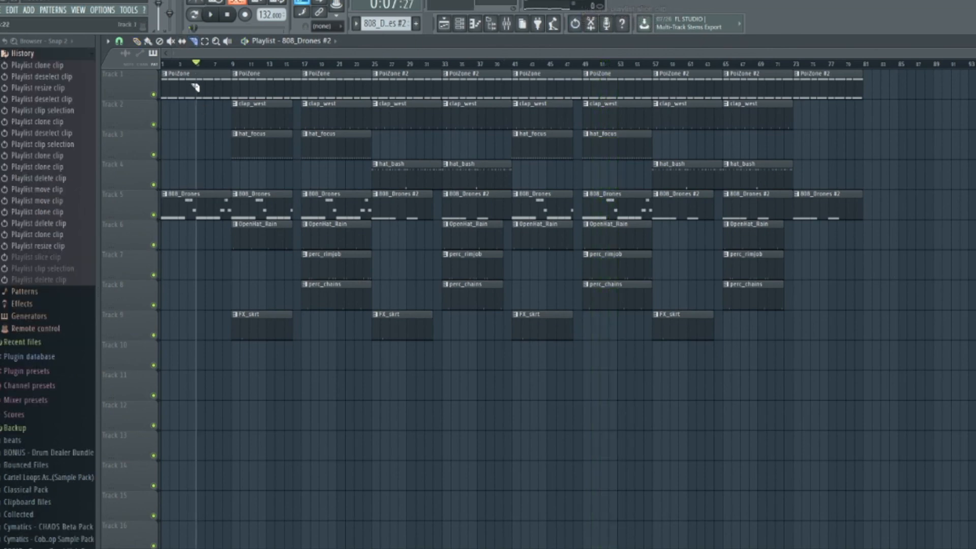
Cut off the first four bars of the intro PoiZone and 808_Drones clips and move the whole arrangement to start at bar 1.
drag(200, 244, 198, 252)
drag(178, 279, 186, 77)
key(Delete)
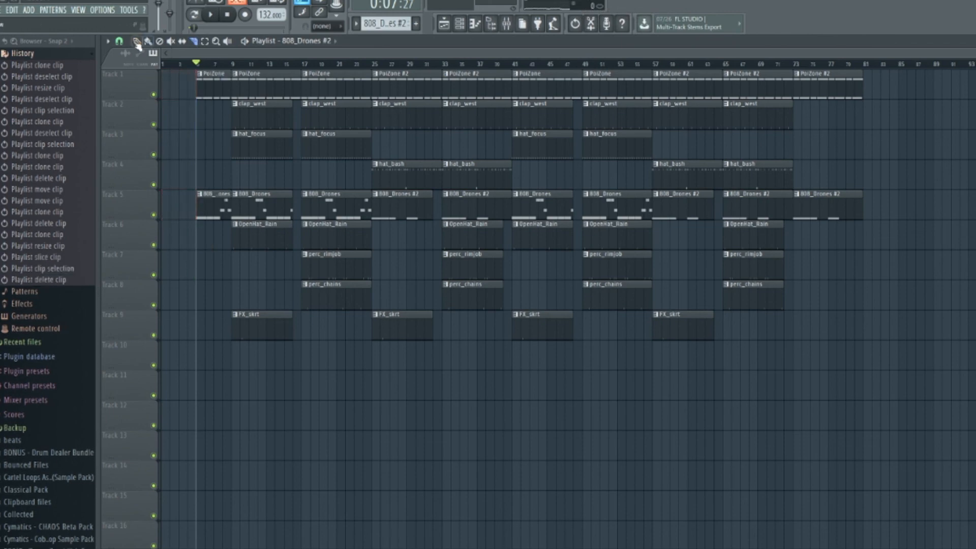
drag(948, 398, 151, 75)
click(197, 164)
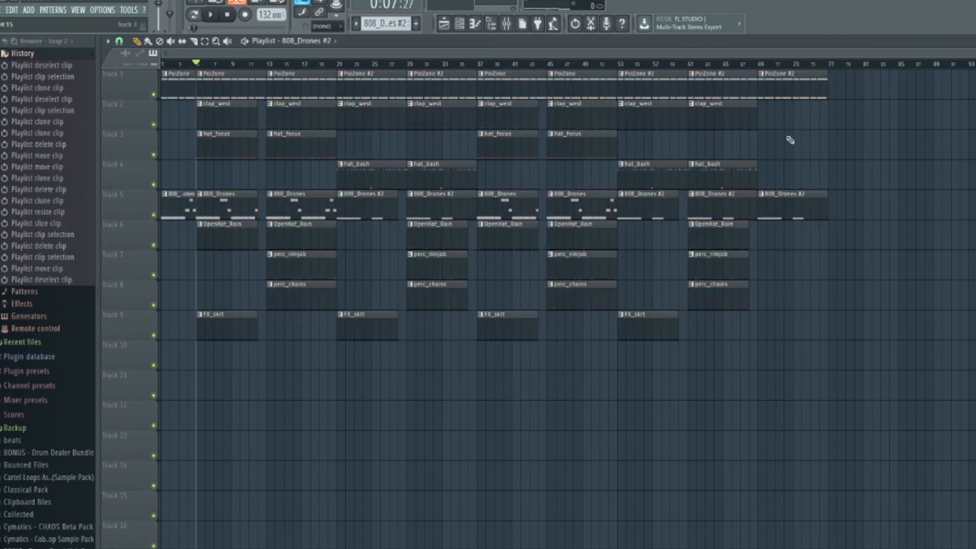